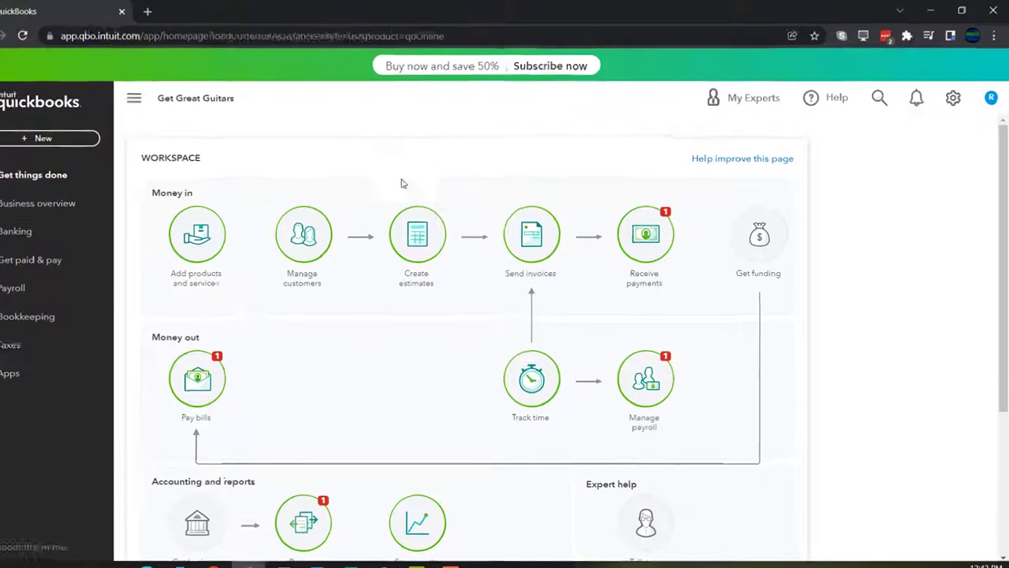
# - Look over the settings menu of Get Great Guitars and the Taxes options of the sample company in Edge, returning to Chrome
pyautogui.hotkey('ctrl', '+')
pyautogui.hotkey('ctrl', '+')
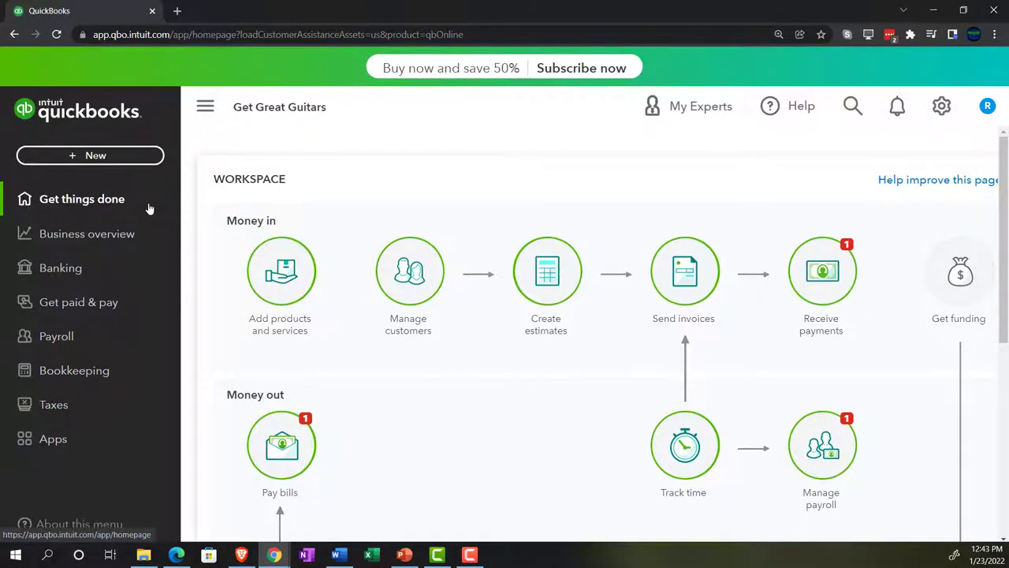
pyautogui.click(941, 106)
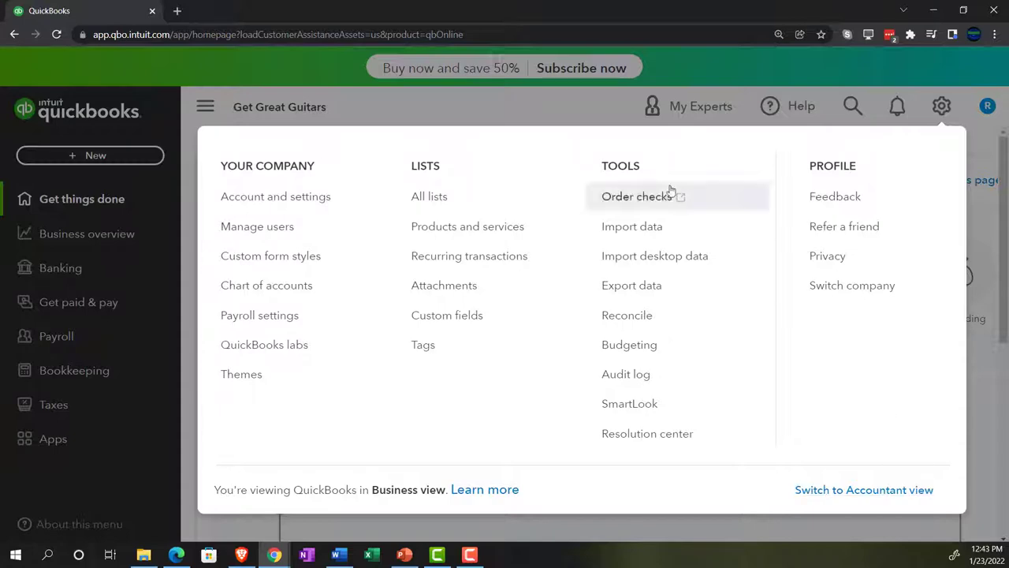
pyautogui.click(543, 106)
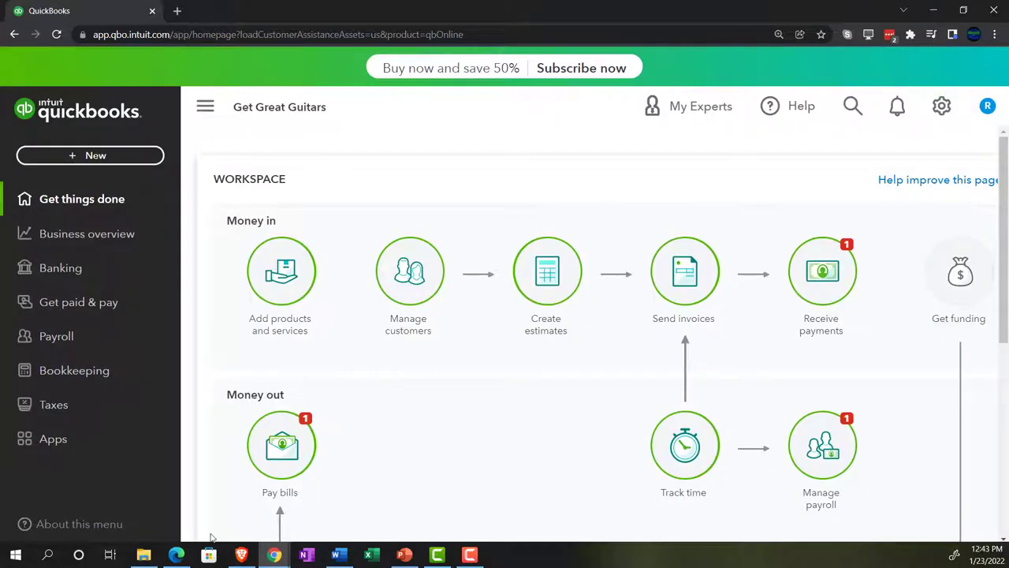
pyautogui.click(176, 554)
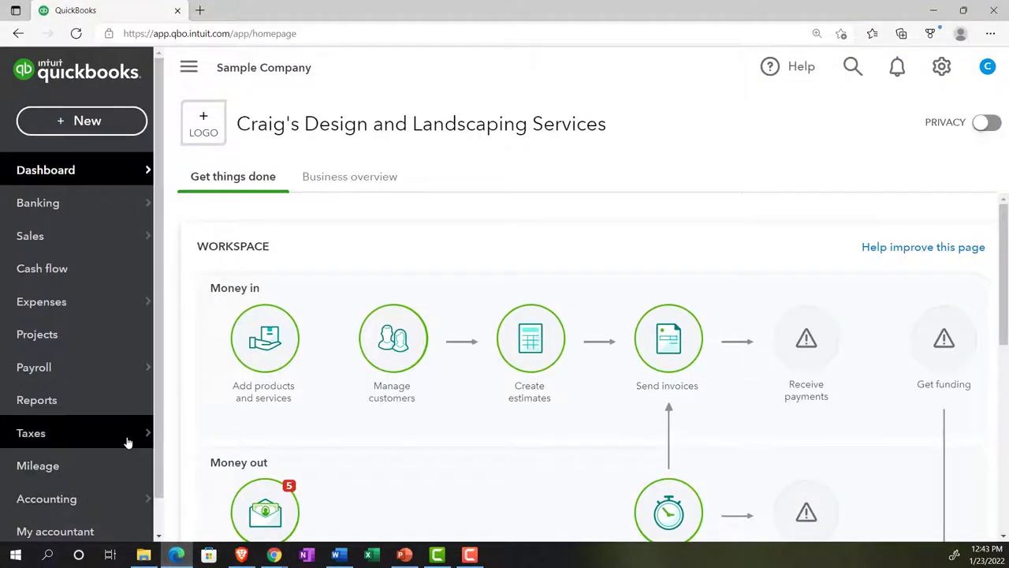
pyautogui.moveTo(128, 442)
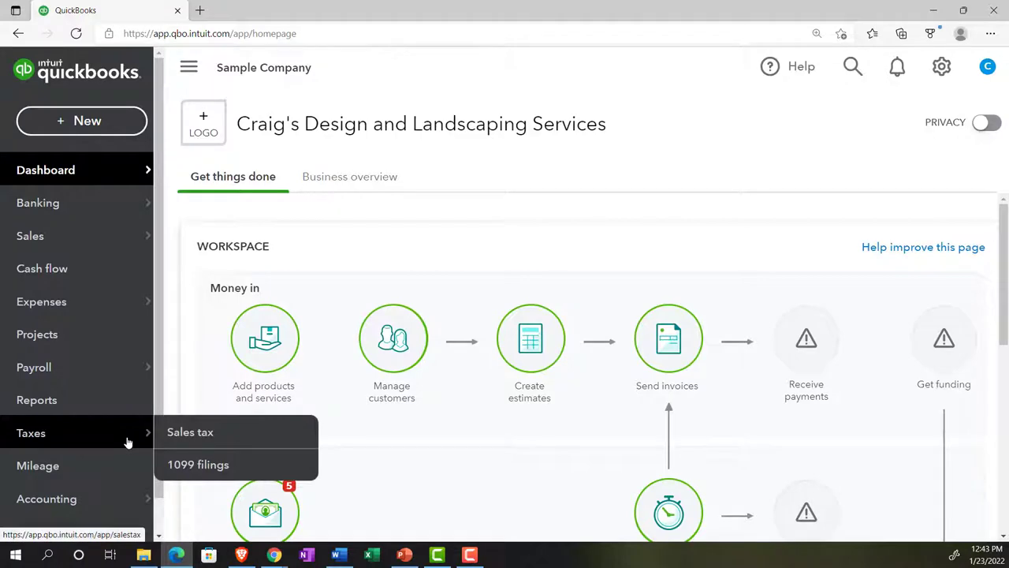
pyautogui.click(176, 554)
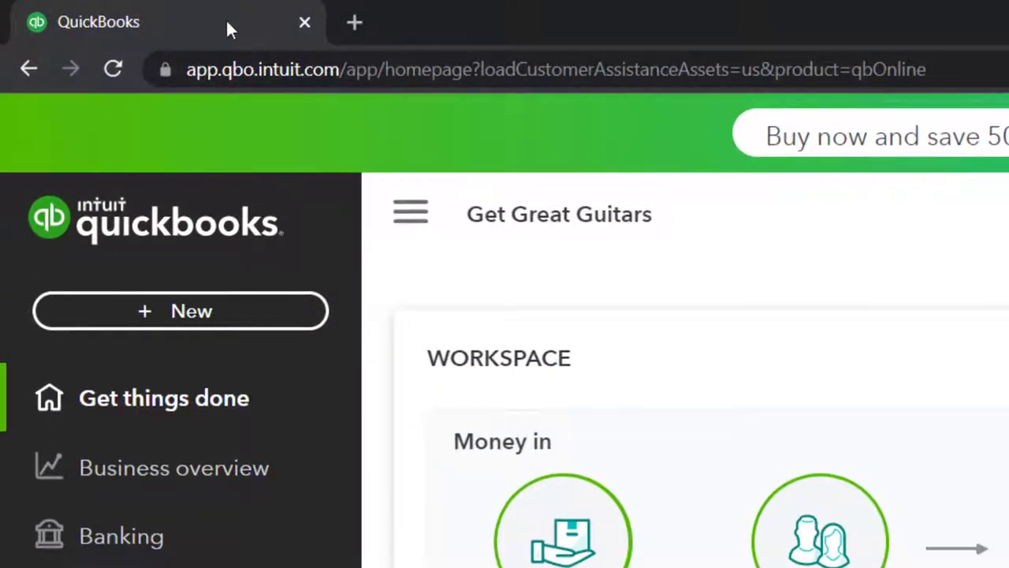
# - Duplicate the Get Great Guitars QuickBooks browser tab three times
pyautogui.rightClick(227, 23)
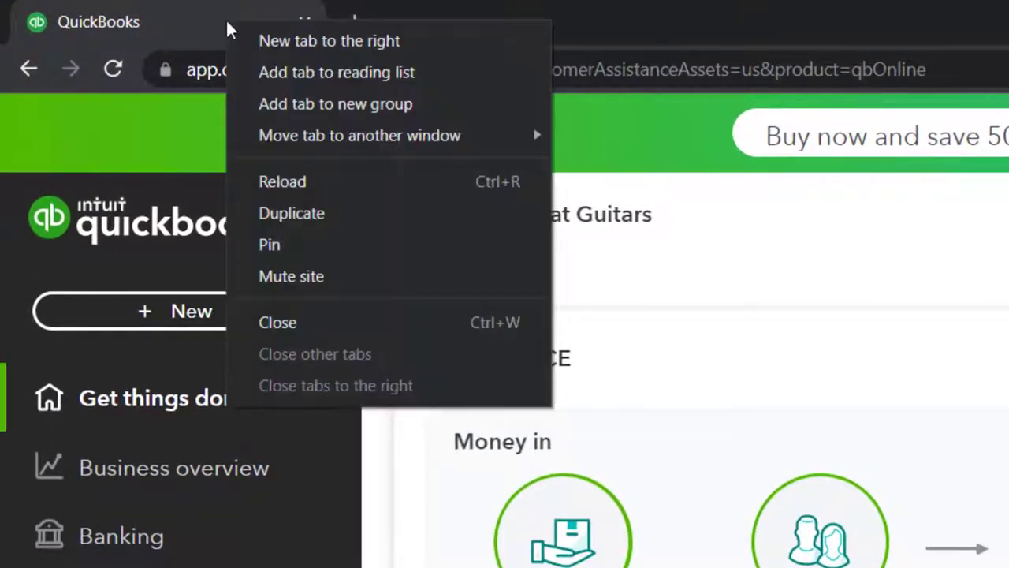
pyautogui.click(289, 205)
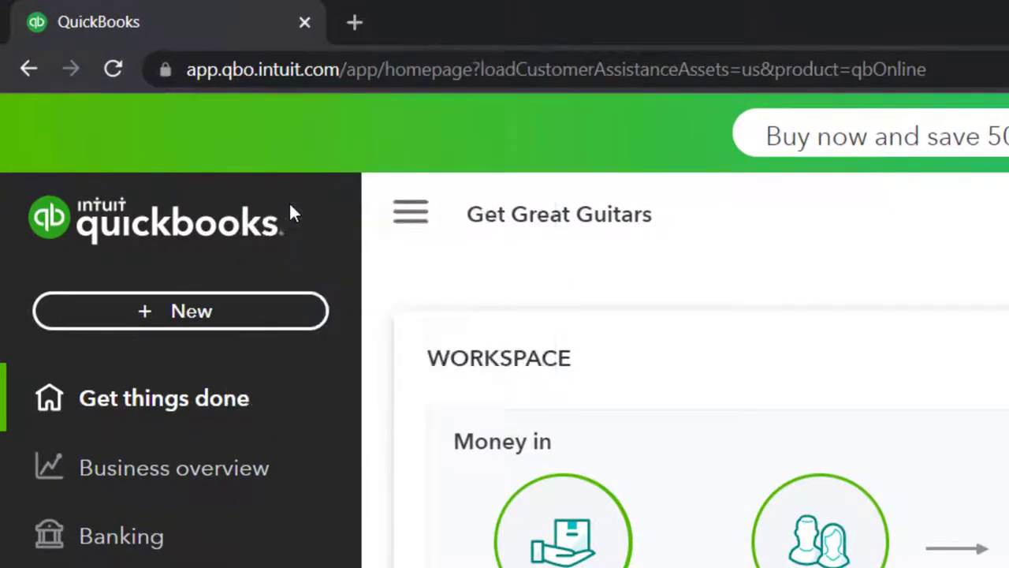
pyautogui.click(232, 14)
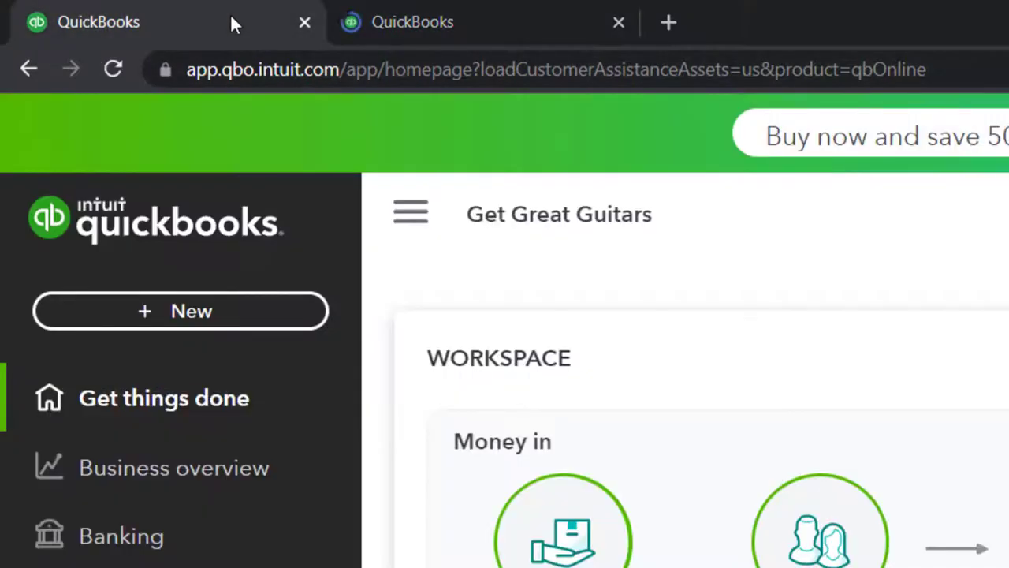
pyautogui.rightClick(231, 14)
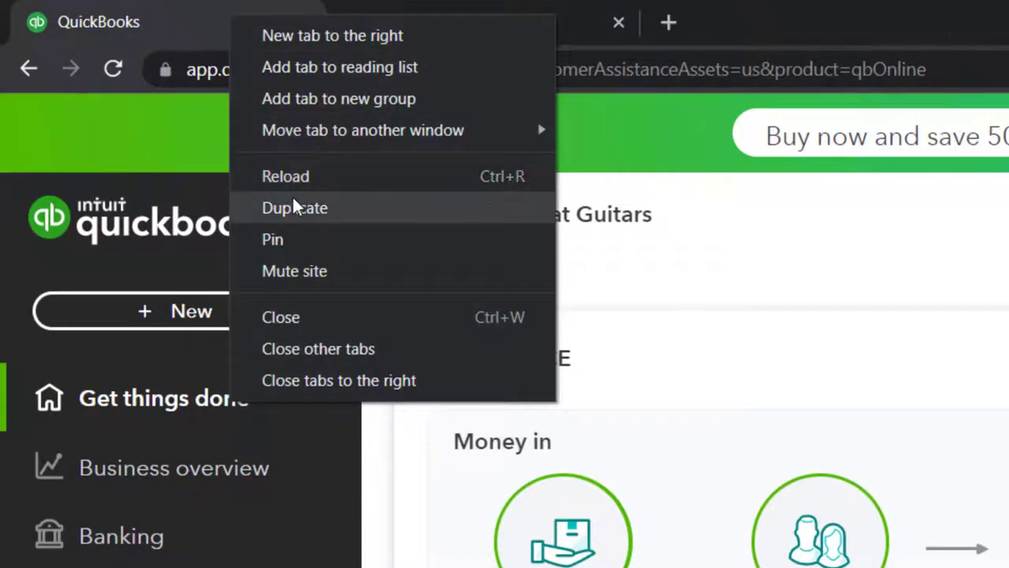
pyautogui.click(293, 198)
pyautogui.click(231, 14)
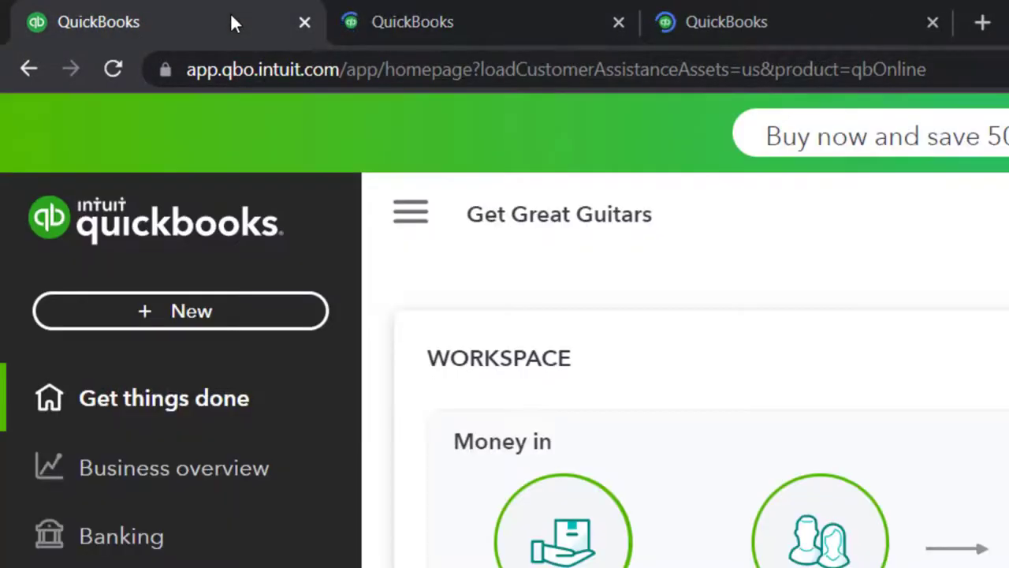
pyautogui.rightClick(230, 14)
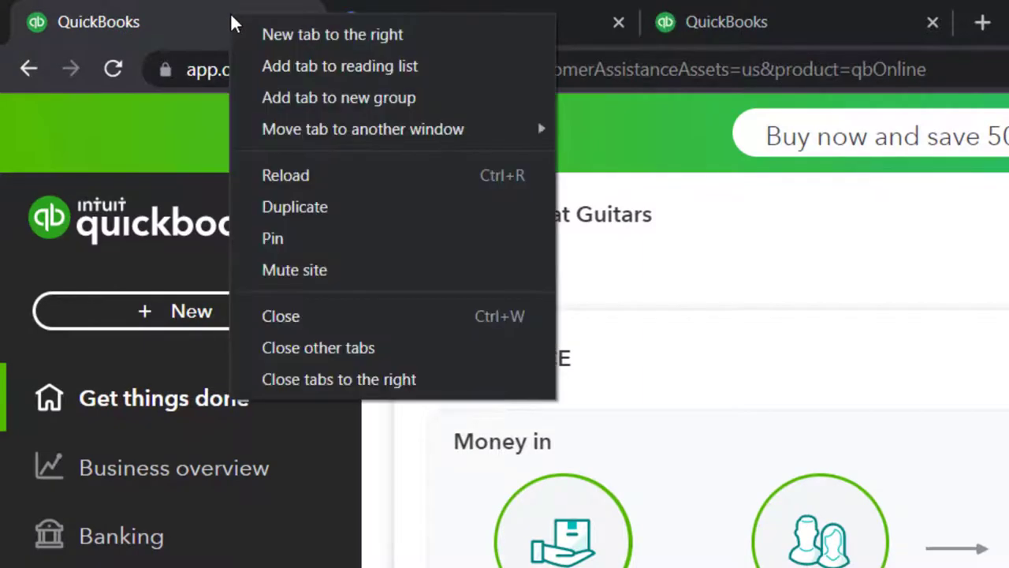
pyautogui.click(283, 205)
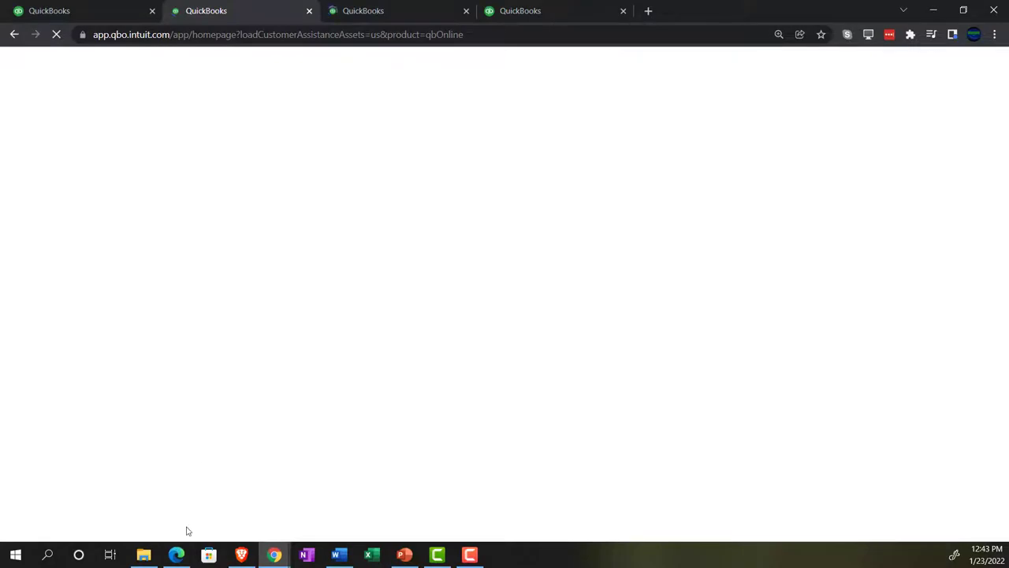
# - Check where Reports is located in the sample company in Edge, and return to the Get Great Guitars company in Chrome
pyautogui.click(177, 554)
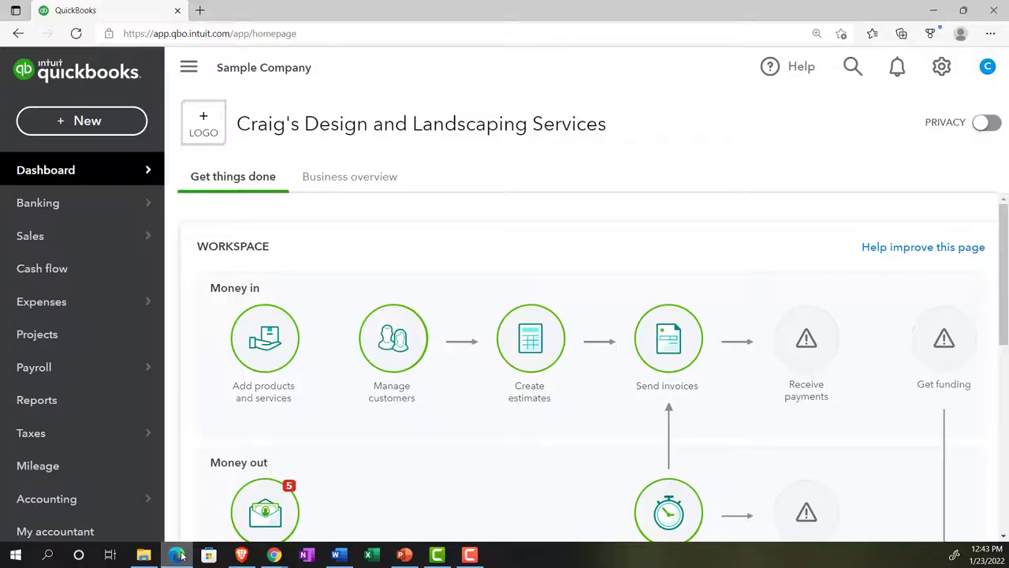
pyautogui.click(71, 408)
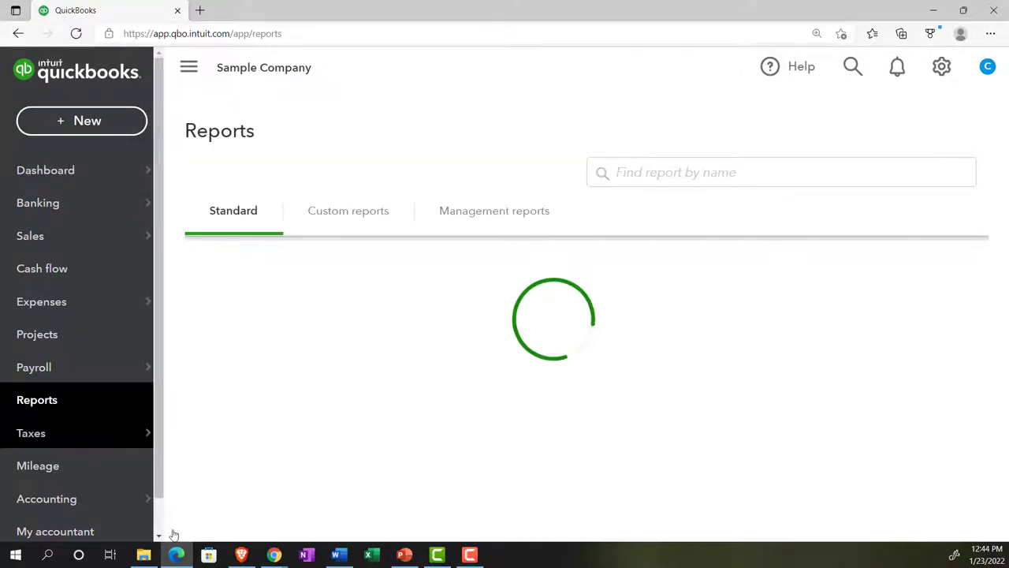
pyautogui.click(182, 556)
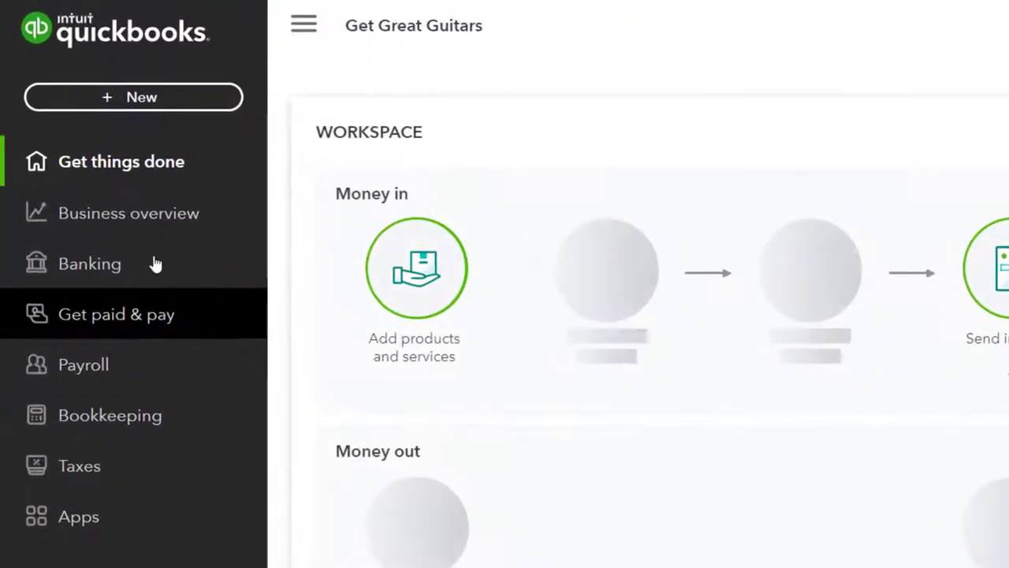
# - Look over the Cash flow page within the Business overview section of the second Get Great Guitars tab
pyautogui.click(136, 220)
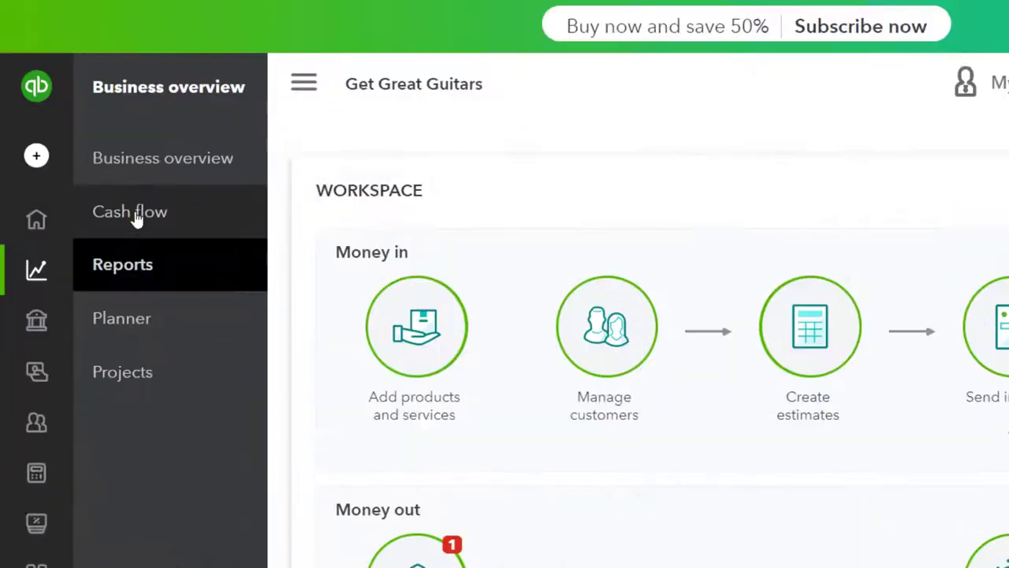
pyautogui.click(134, 158)
pyautogui.click(134, 212)
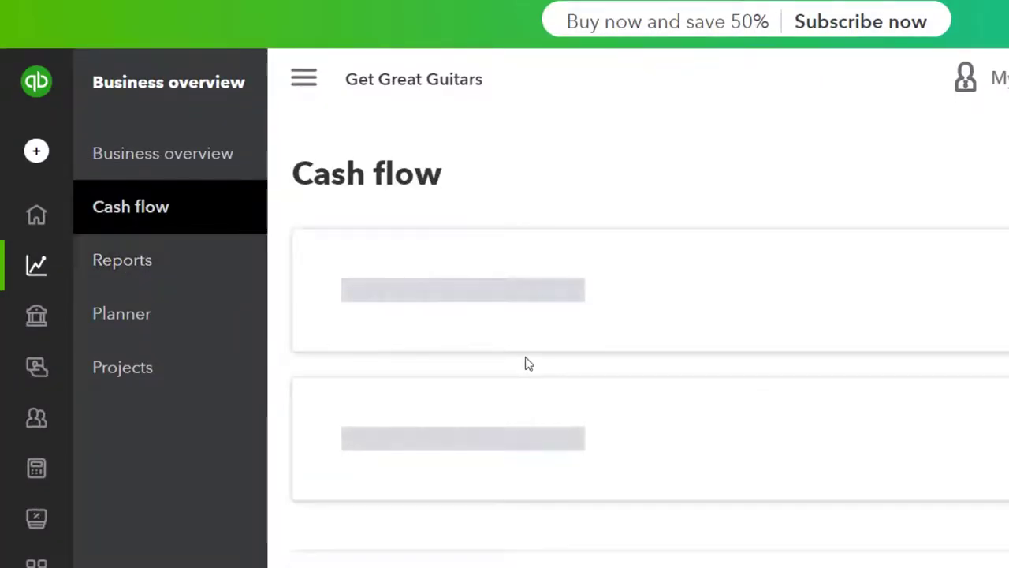
pyautogui.scroll(-3, 527, 362)
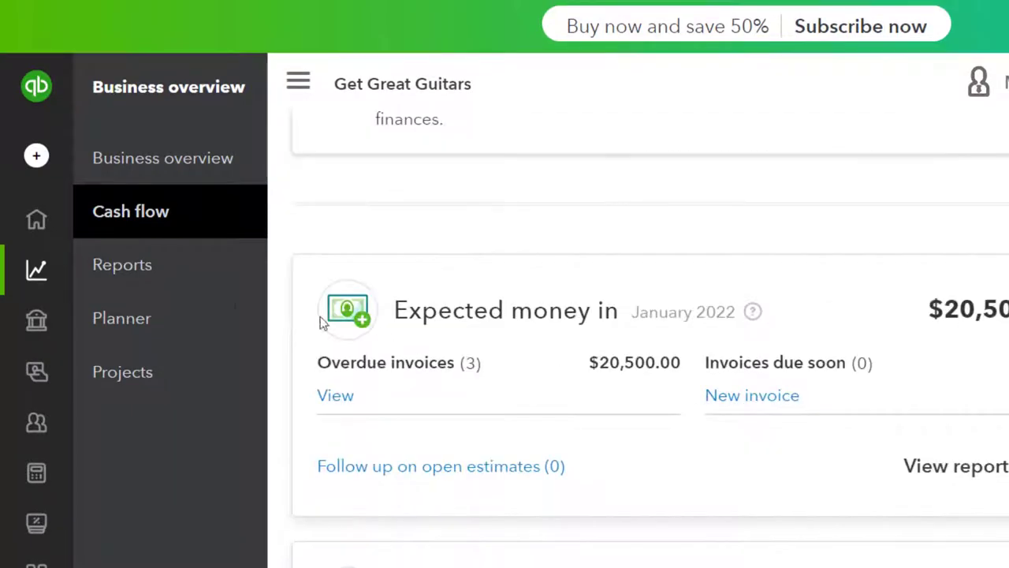
# - Open the Balance Sheet report from the favorite reports and collapse the side navigation
pyautogui.click(154, 267)
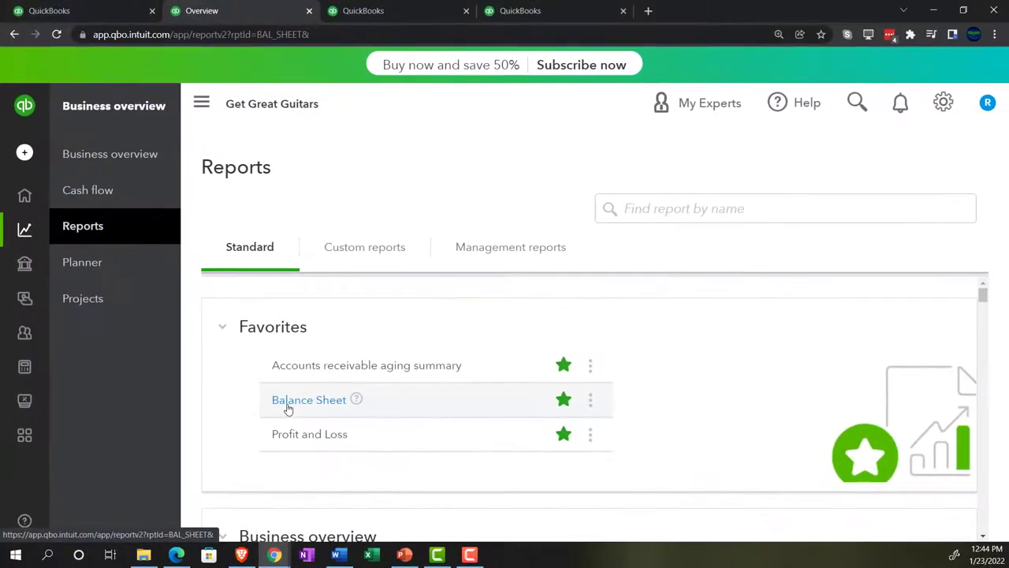
pyautogui.click(289, 408)
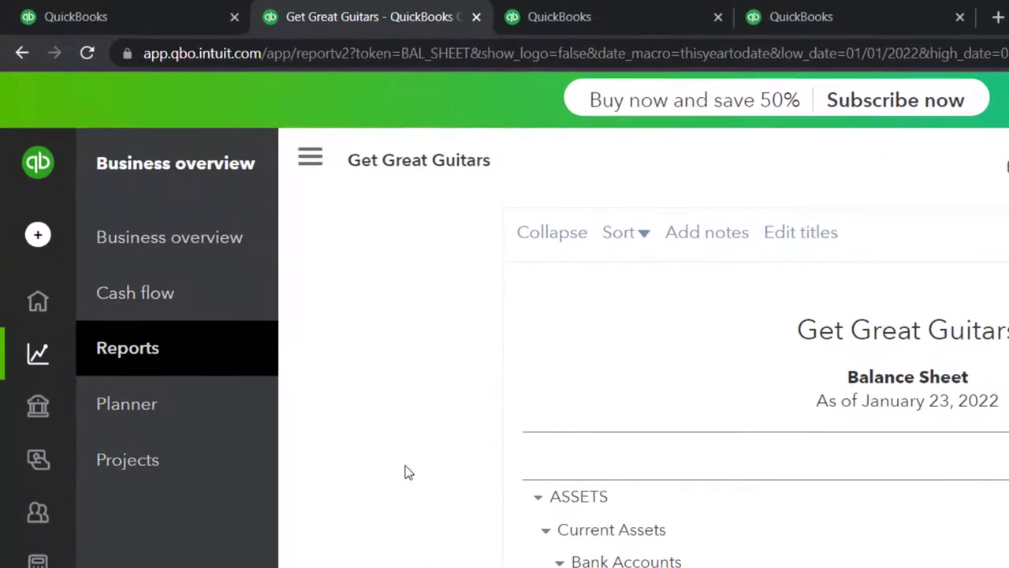
pyautogui.click(310, 157)
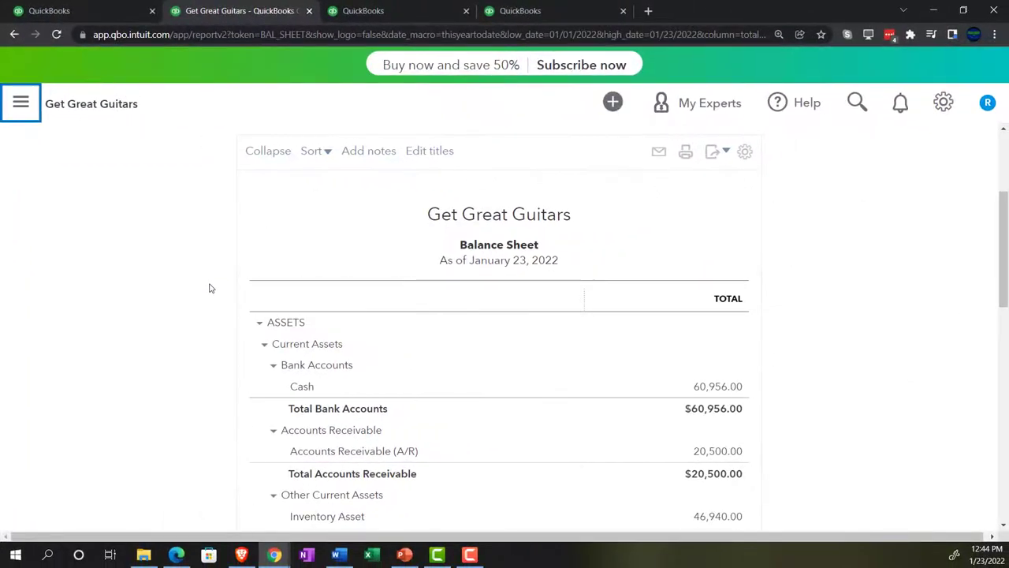
# - Set the Balance Sheet's report period to 01/01/2022 through 12/31/2022 and run the report
pyautogui.scroll(3, 210, 288)
pyautogui.click(293, 230)
pyautogui.write('0')
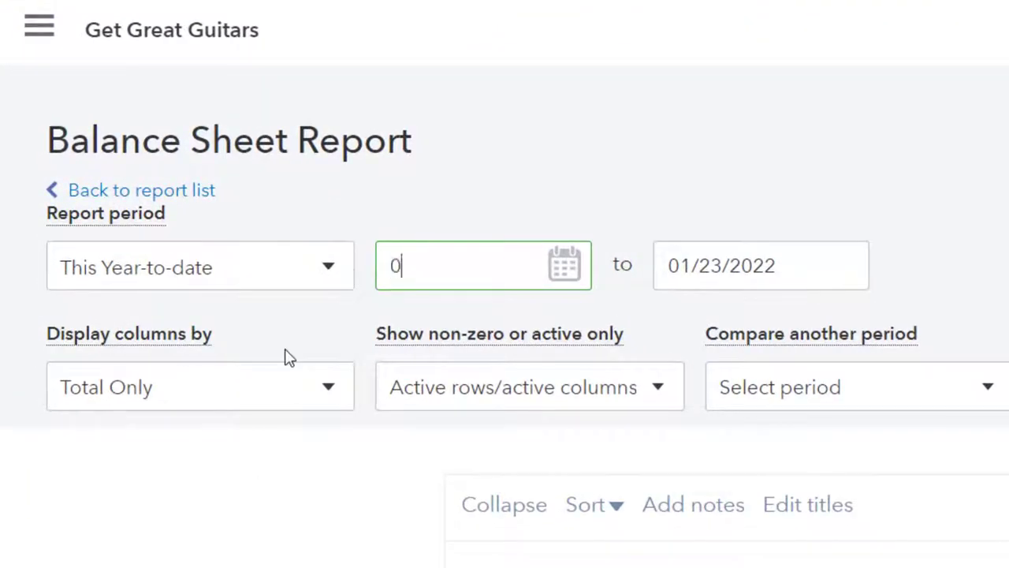
pyautogui.write('1/01/202')
pyautogui.press('Tab')
pyautogui.write('11/23/')
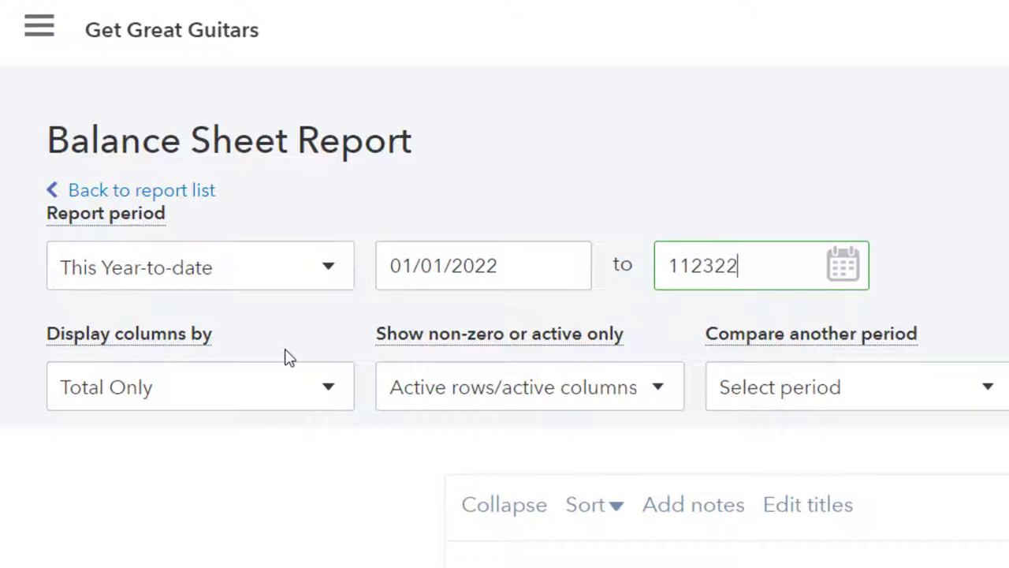
pyautogui.write('202')
pyautogui.press('Tab')
pyautogui.click(778, 264)
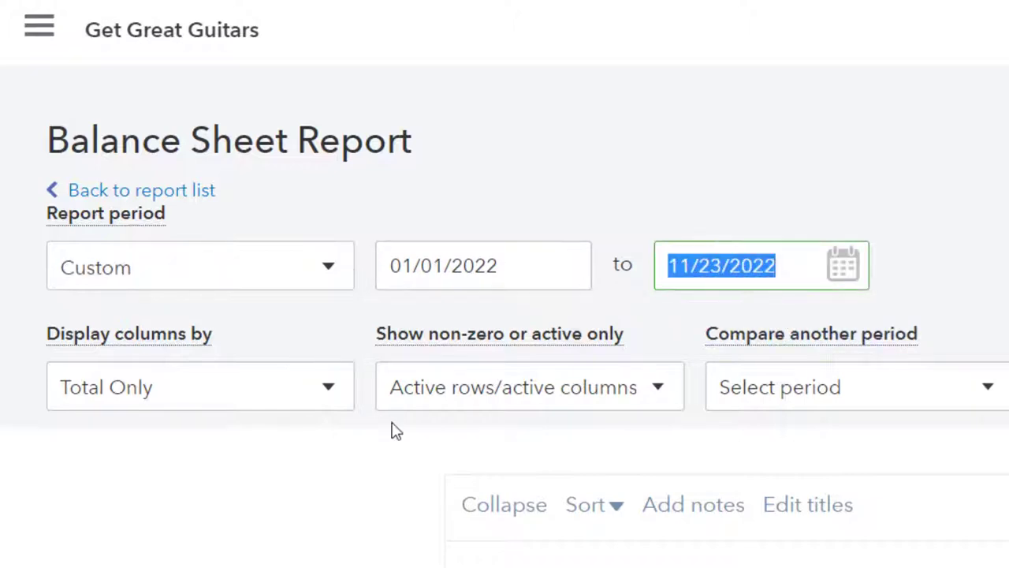
pyautogui.write('123122')
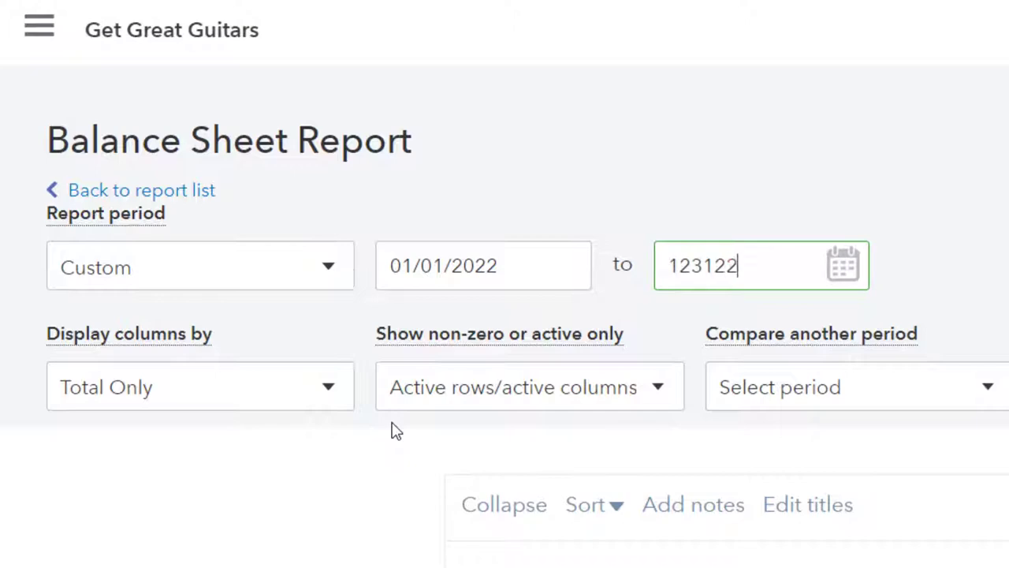
pyautogui.write('q')
pyautogui.press('BackSpace')
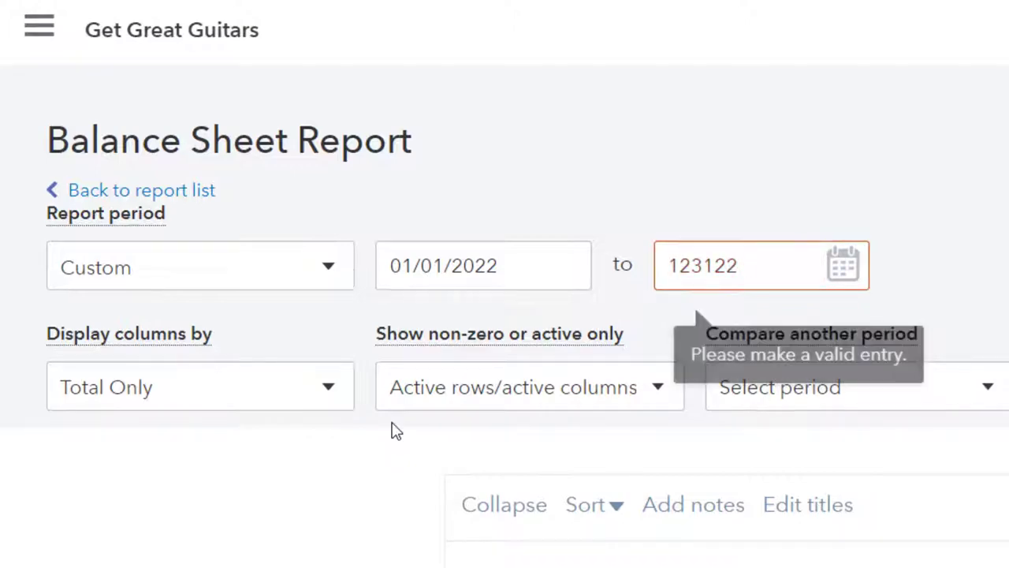
pyautogui.press('Tab')
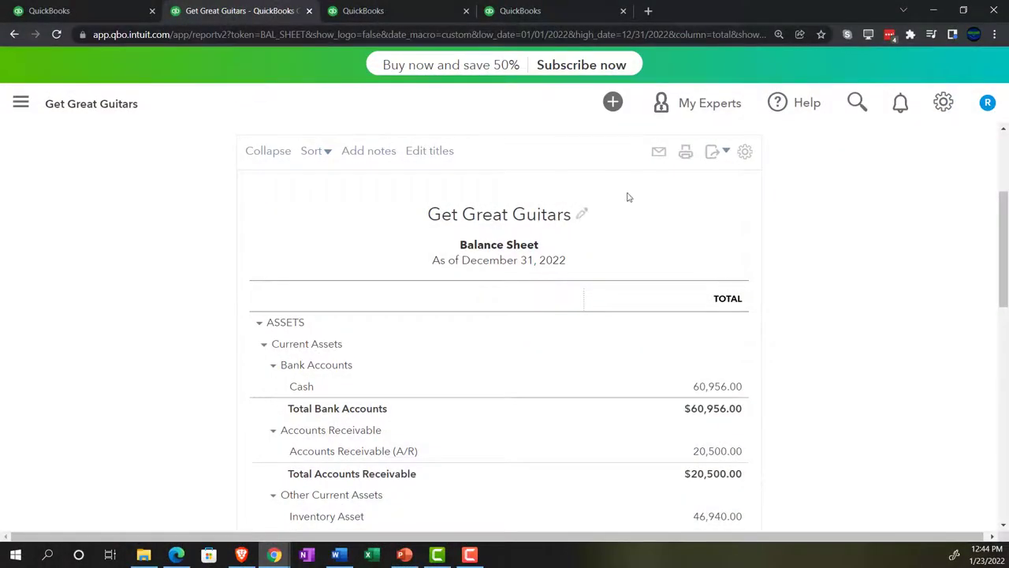
# - Open the Profit and Loss report from the favorite reports in the third browser tab
pyautogui.click(391, 11)
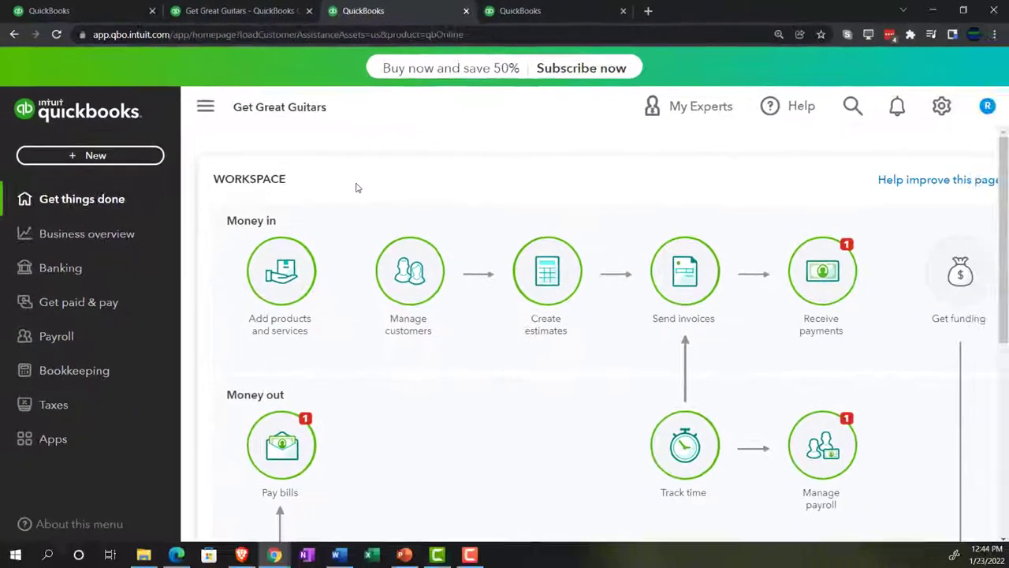
pyautogui.click(145, 318)
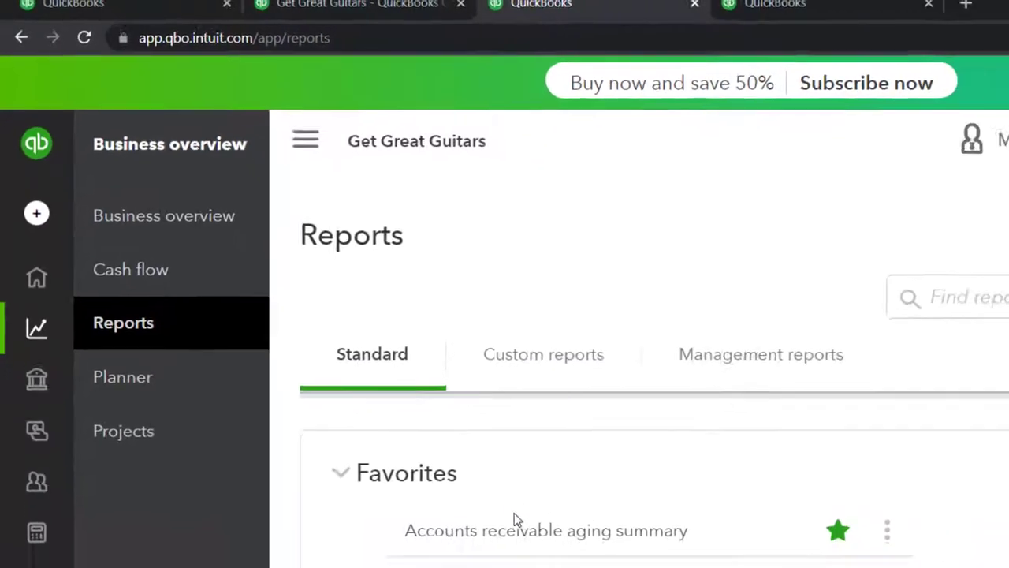
pyautogui.click(317, 435)
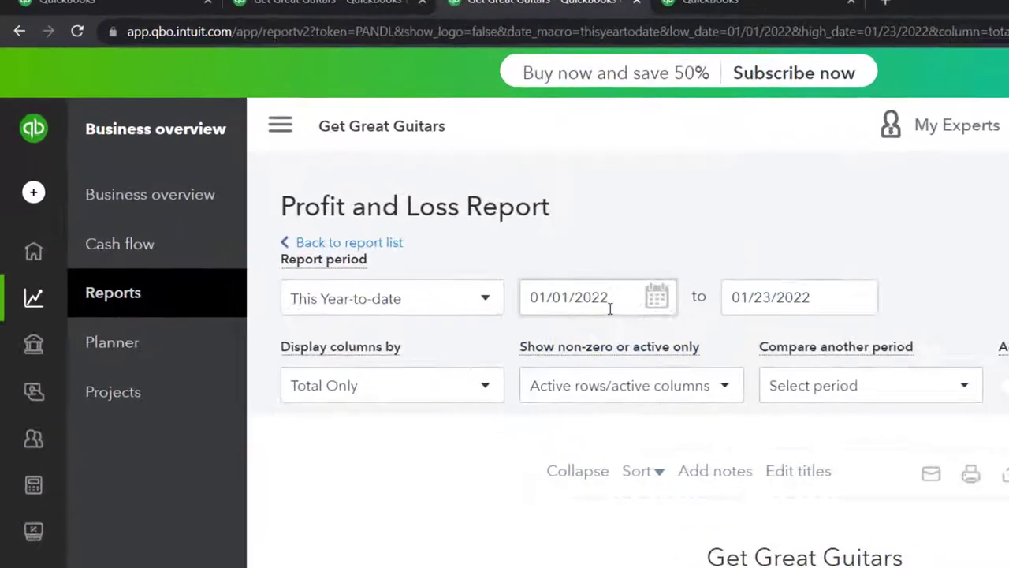
# - Set the Profit and Loss report period to 01/01/2022 through 12/31/2022 and run the report
pyautogui.click(460, 237)
pyautogui.write('0')
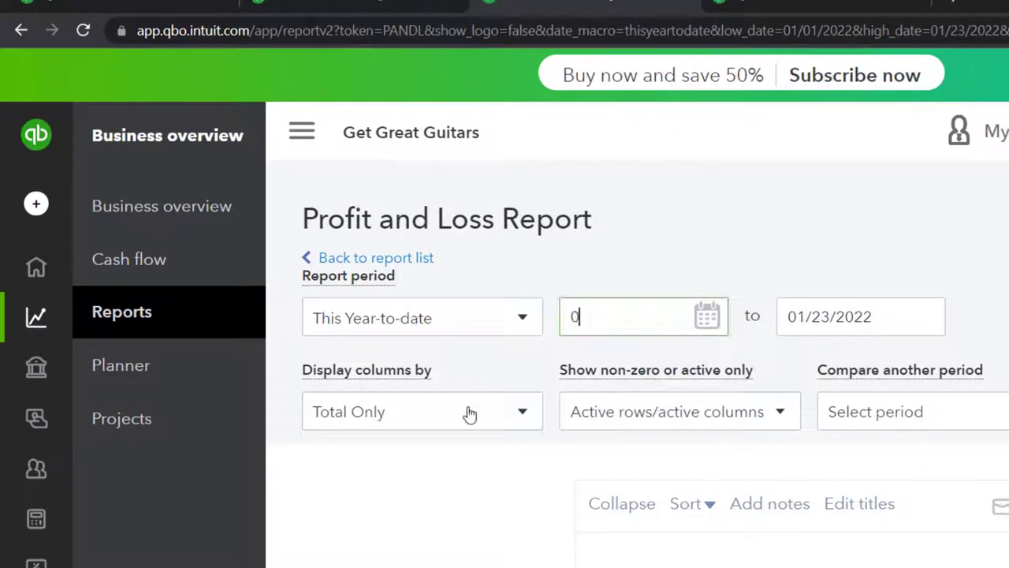
pyautogui.write('1/01/2022')
pyautogui.press('Tab')
pyautogui.write('12/')
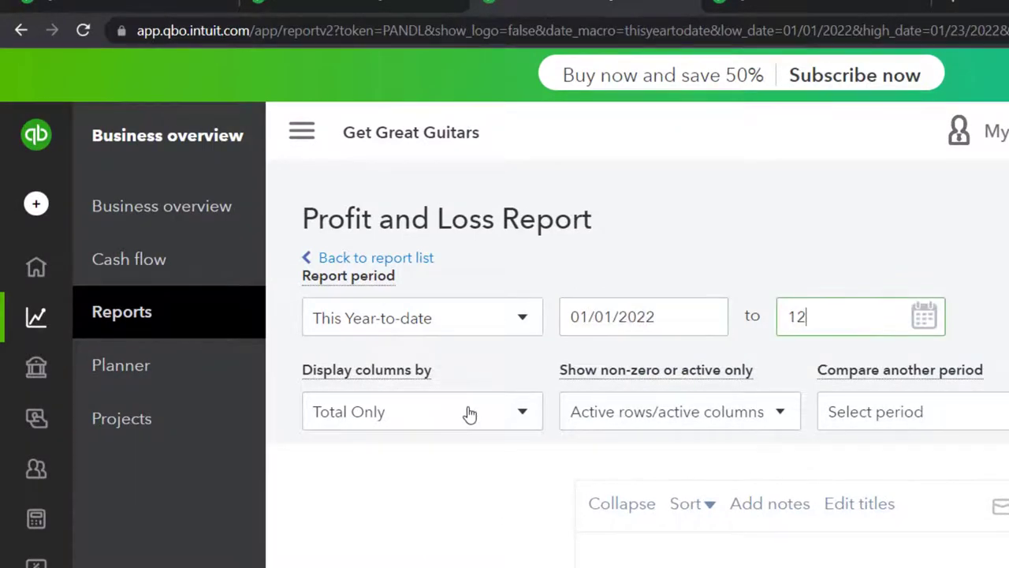
pyautogui.write('31/202')
pyautogui.press('Tab')
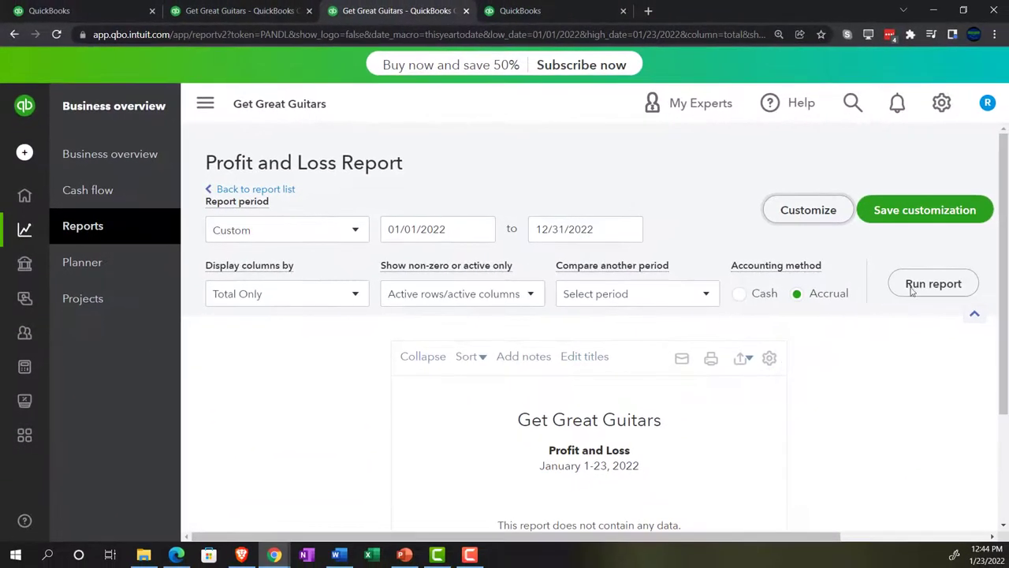
pyautogui.click(939, 286)
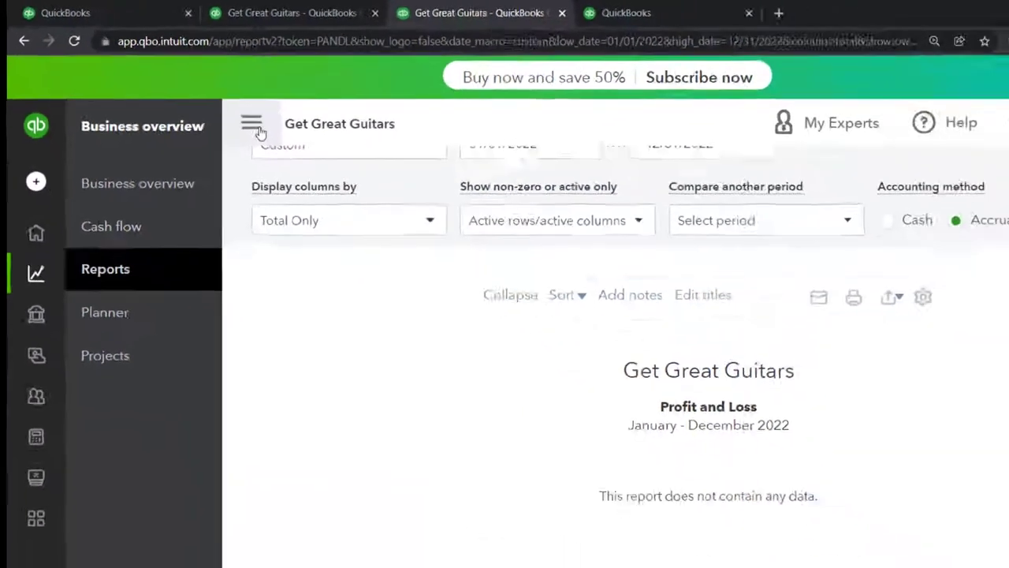
# - Collapse the side navigation on the Profit and Loss report and open the Reports page in the fourth browser tab
pyautogui.click(254, 126)
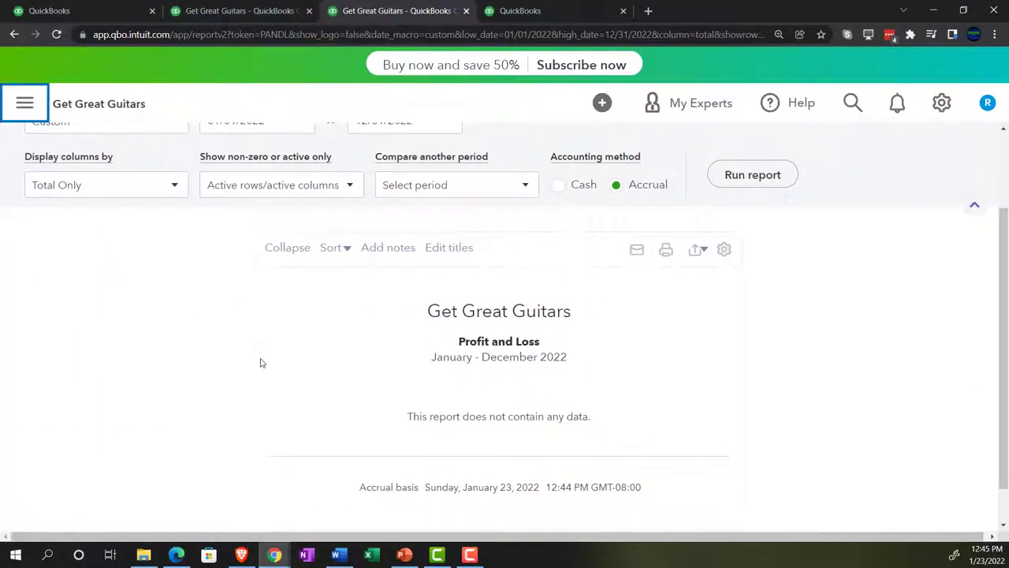
pyautogui.scroll(3, 260, 363)
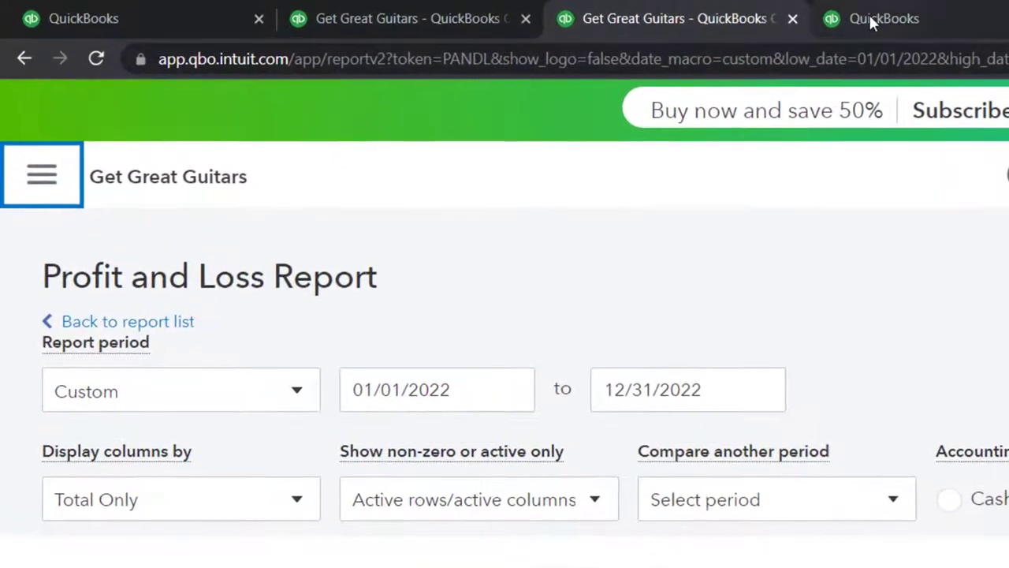
pyautogui.click(872, 19)
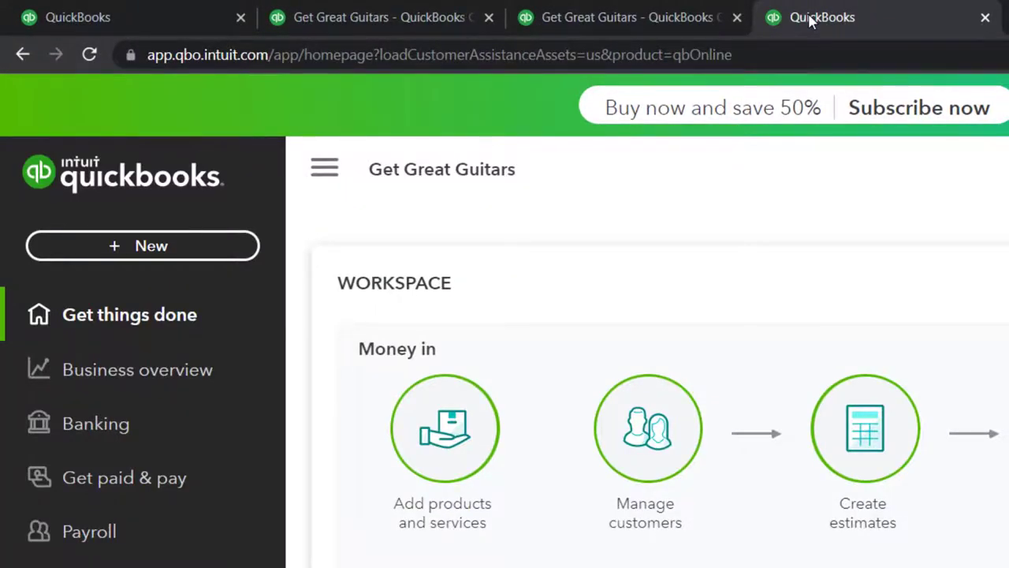
pyautogui.click(160, 370)
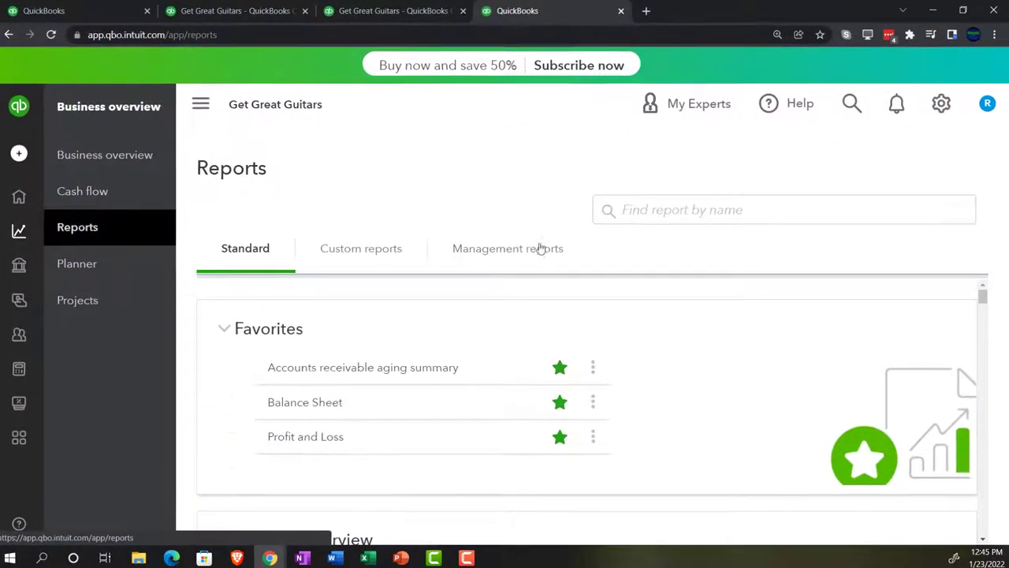
# - Find the Trial Balance report by searching for "tria" and open it
pyautogui.click(687, 213)
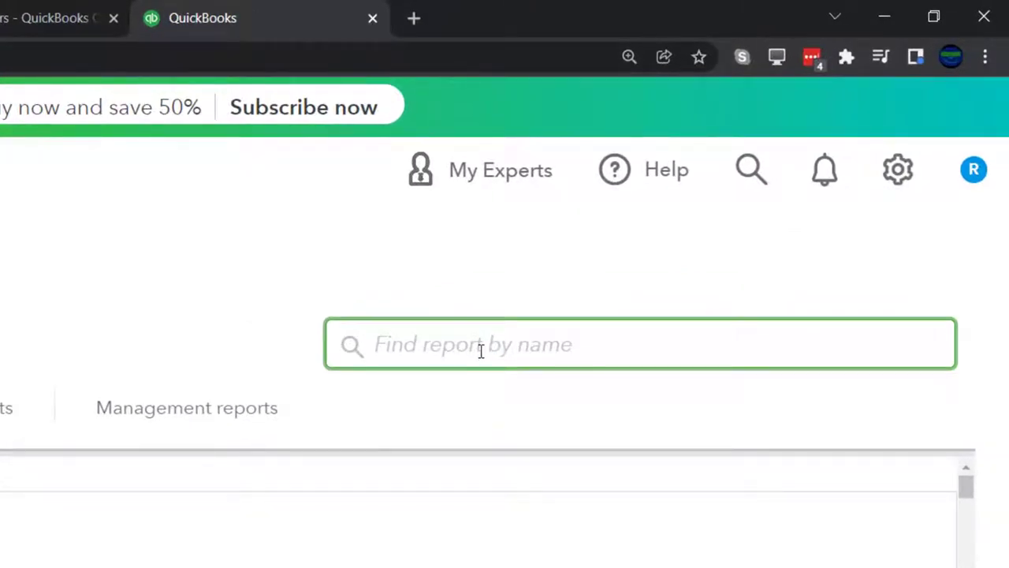
pyautogui.write('trai')
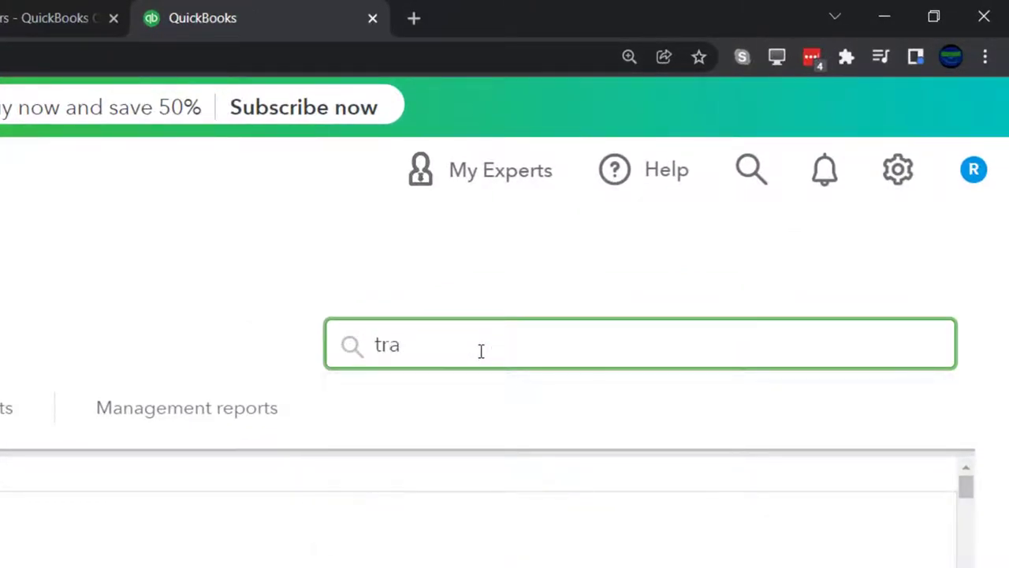
pyautogui.press('BackSpace')
pyautogui.write('ia')
pyautogui.press('Down')
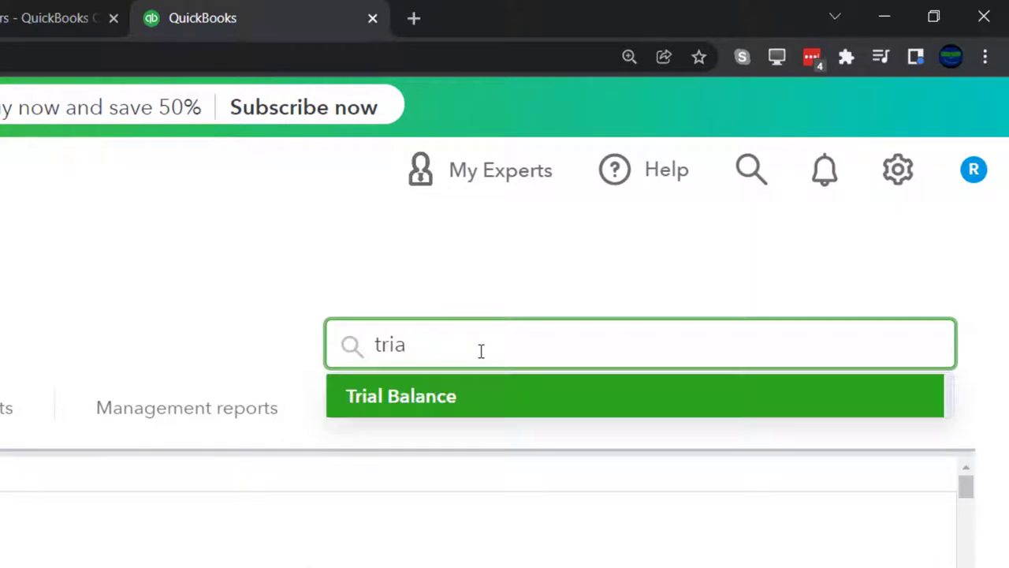
pyautogui.press('Return')
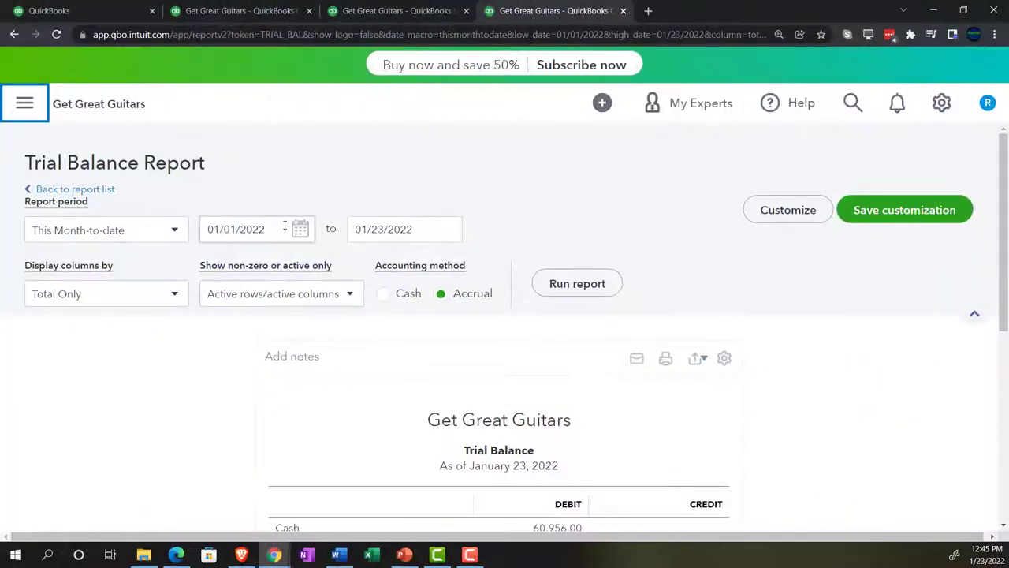
# - Set the Trial Balance report period to 01/01/2022 through 12/31/2022 and run the report
pyautogui.tripleClick(285, 226)
pyautogui.write('01/0')
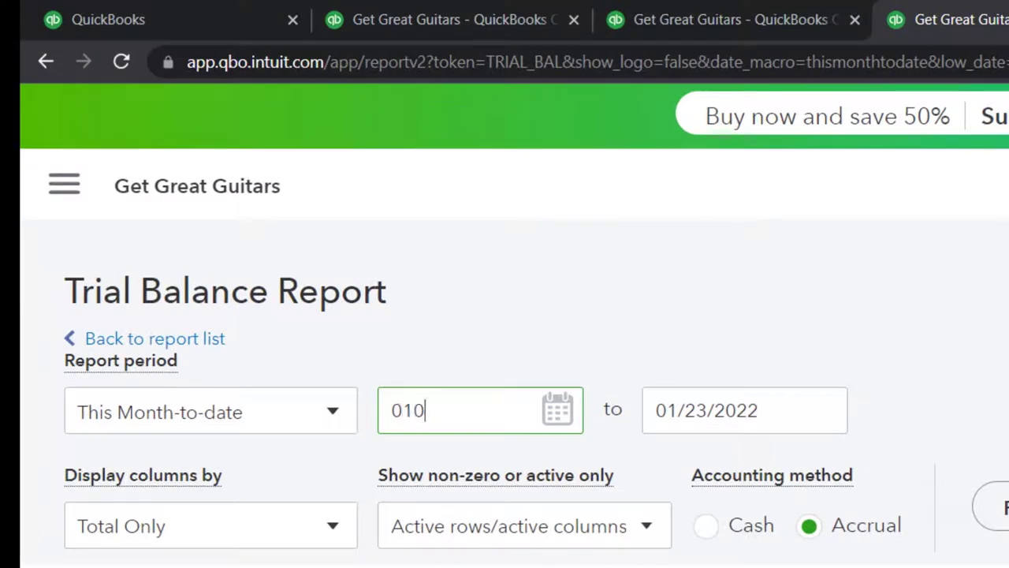
pyautogui.write('1/2022')
pyautogui.press('Tab')
pyautogui.write('12312022')
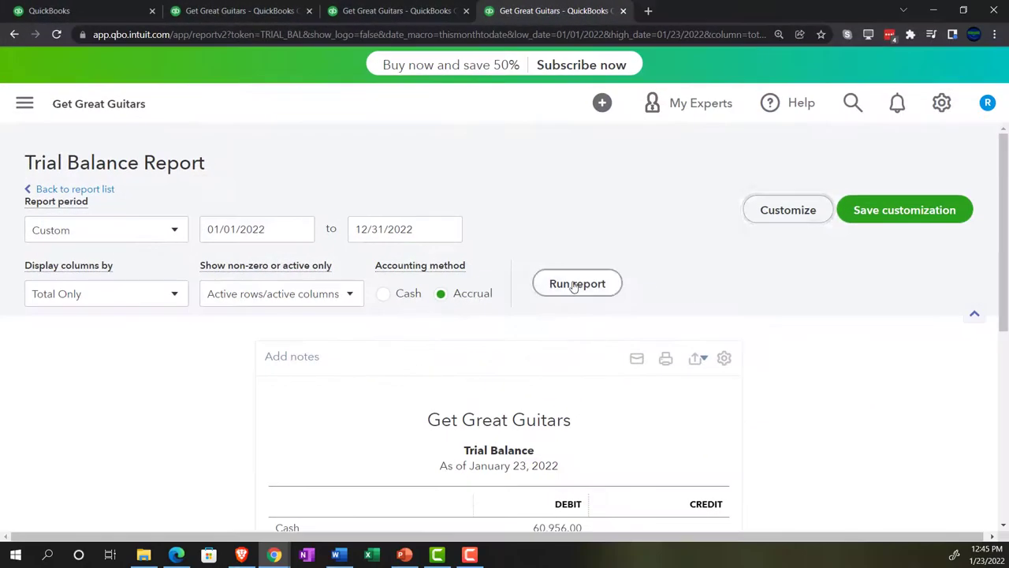
pyautogui.click(664, 325)
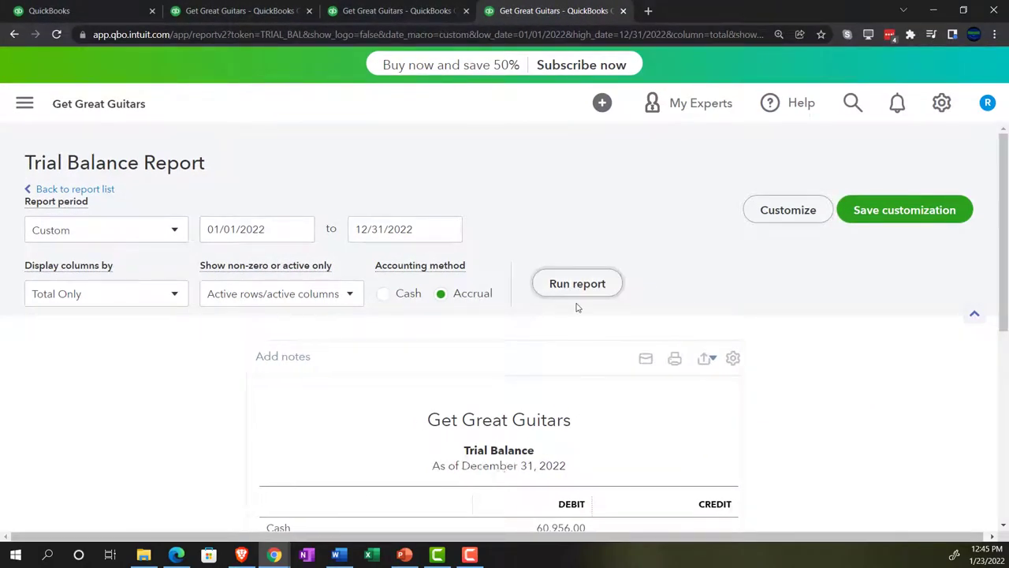
pyautogui.scroll(-3, 662, 349)
pyautogui.hotkey('ctrl', '+')
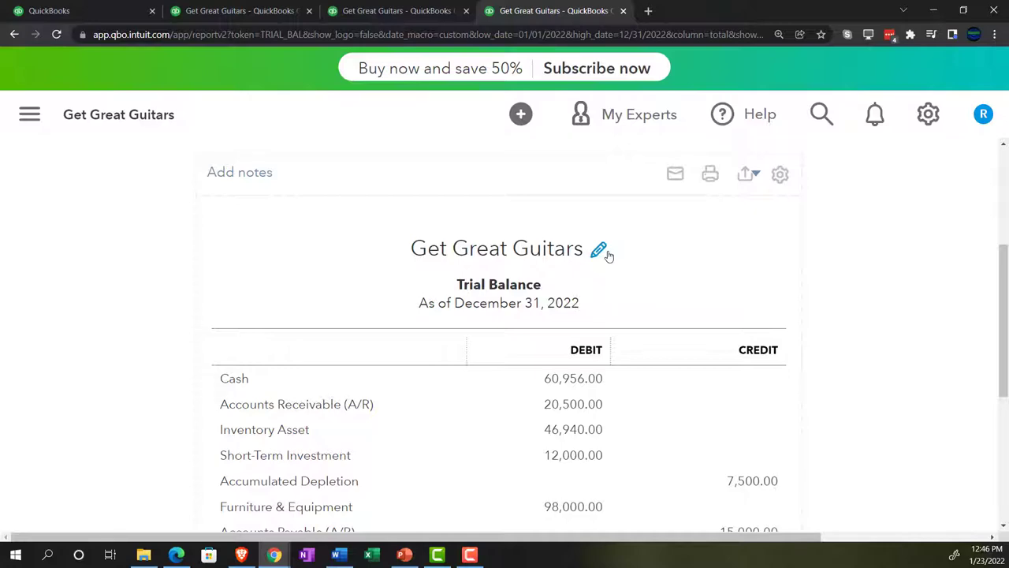
# - Return to the home page in the first browser tab and start a new customer invoice
pyautogui.click(116, 13)
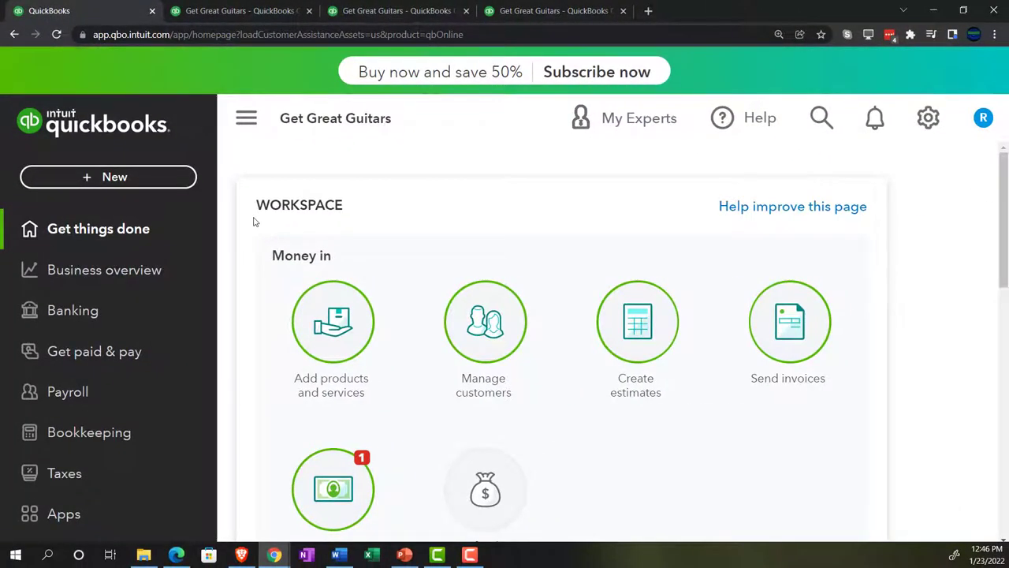
pyautogui.hotkey('ctrl', '+')
pyautogui.hotkey('ctrl', '+')
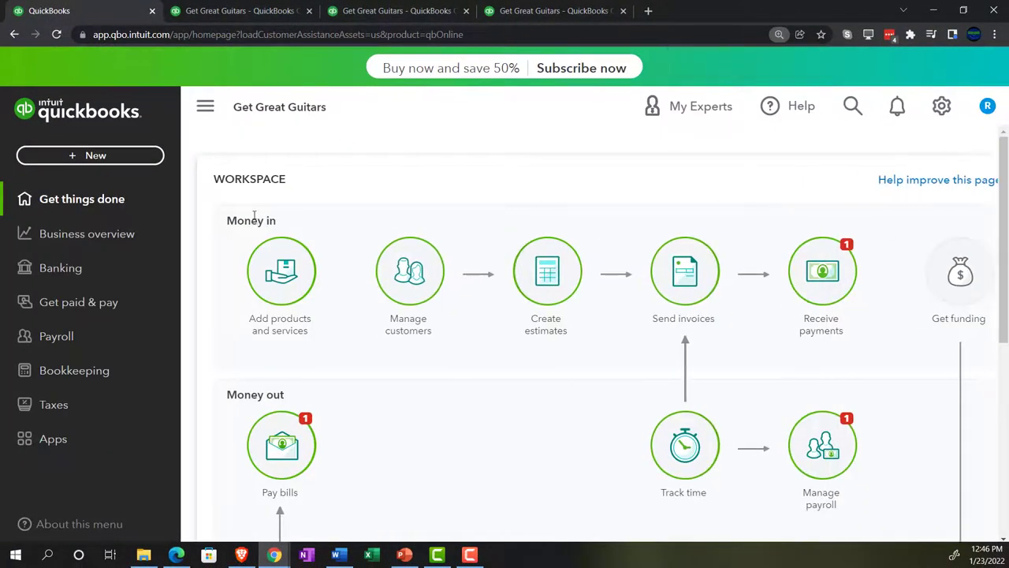
pyautogui.hotkey('ctrl', '-')
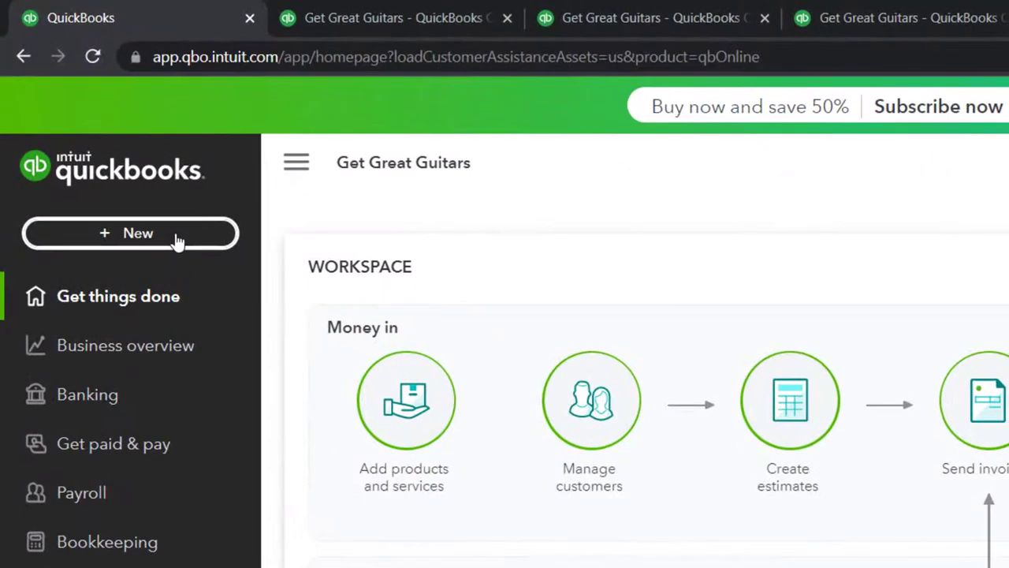
pyautogui.click(175, 238)
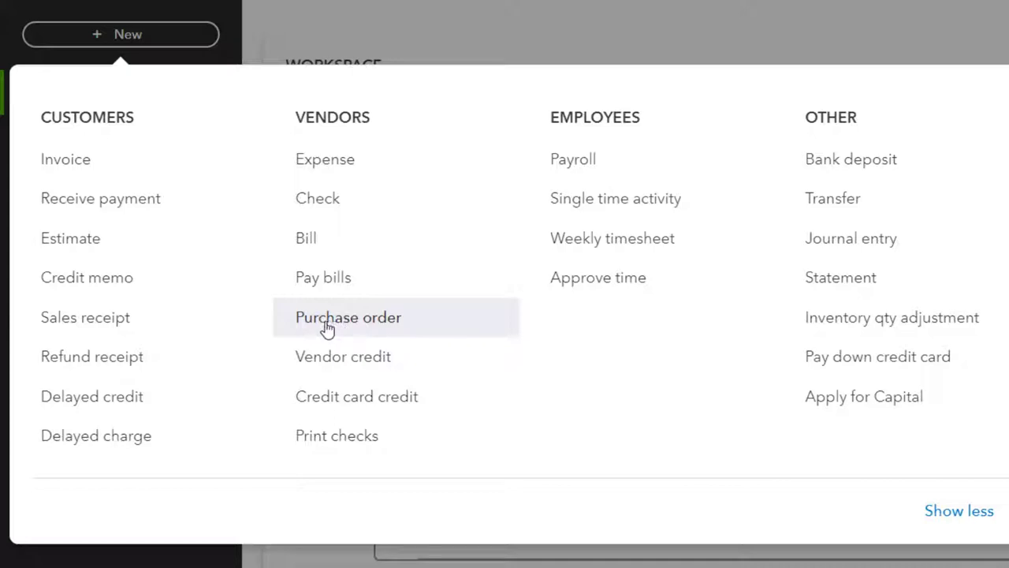
pyautogui.click(103, 172)
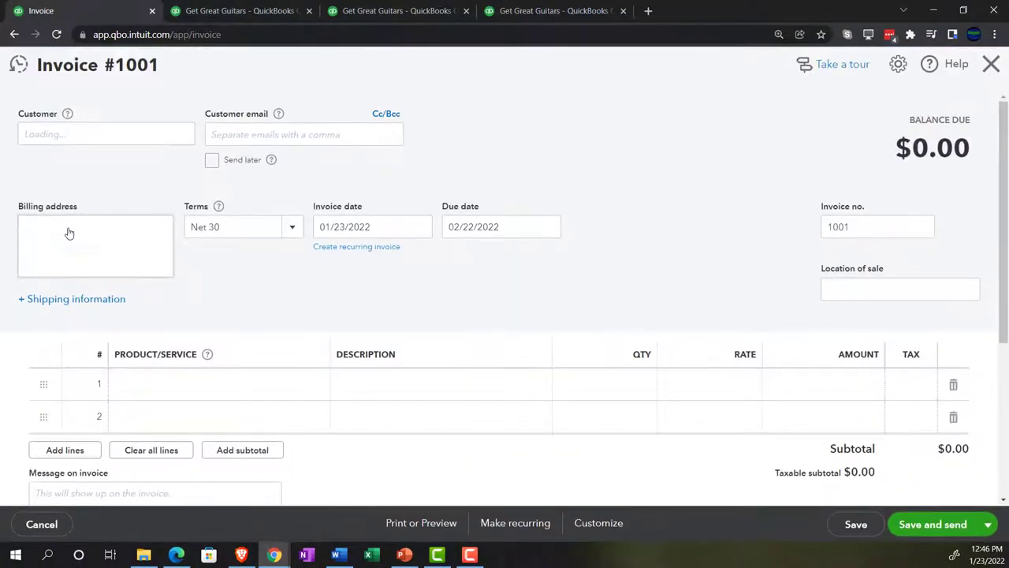
# - Select Anderson Guitars as the customer on the invoice
pyautogui.click(59, 135)
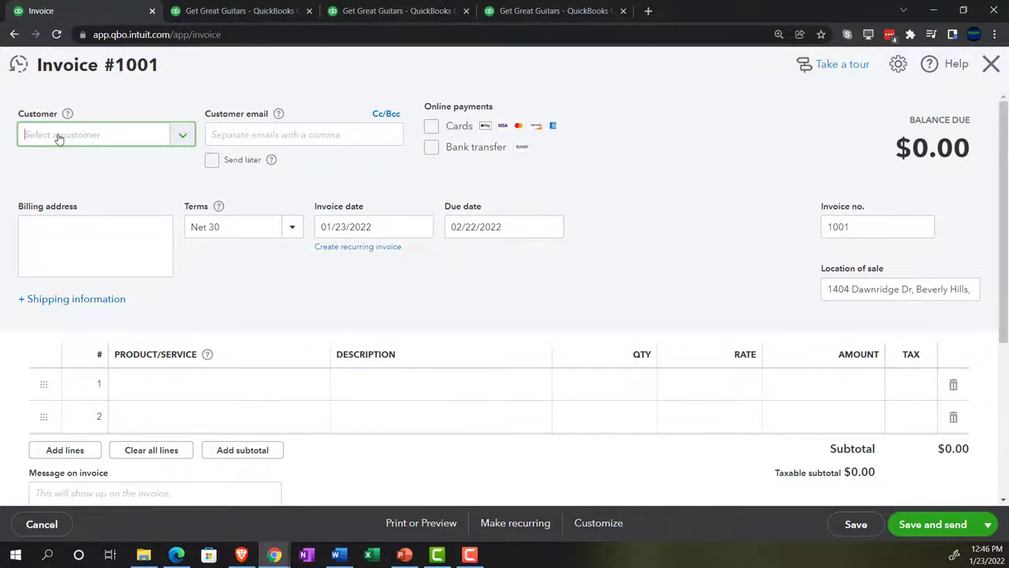
pyautogui.click(58, 137)
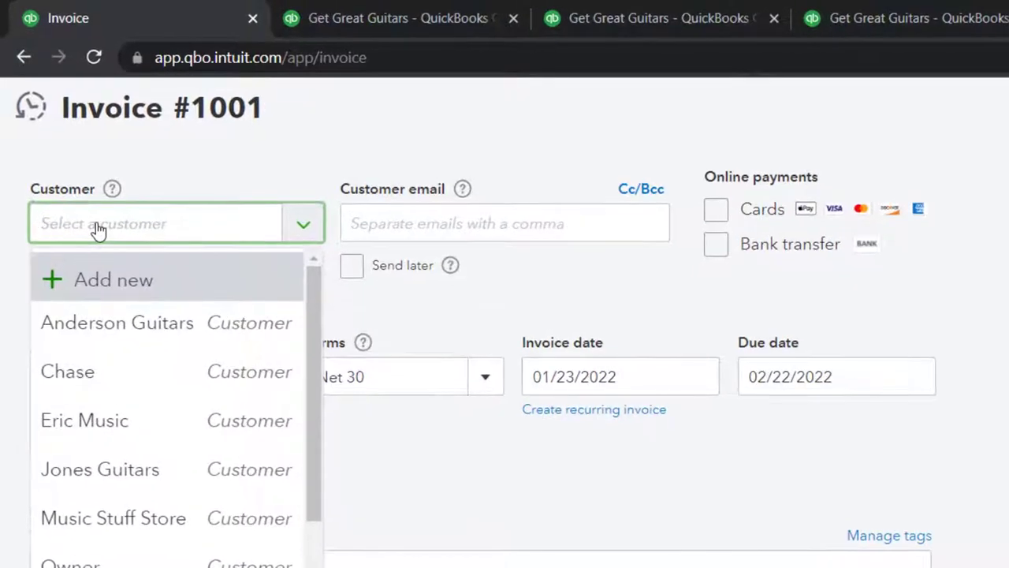
pyautogui.write('And')
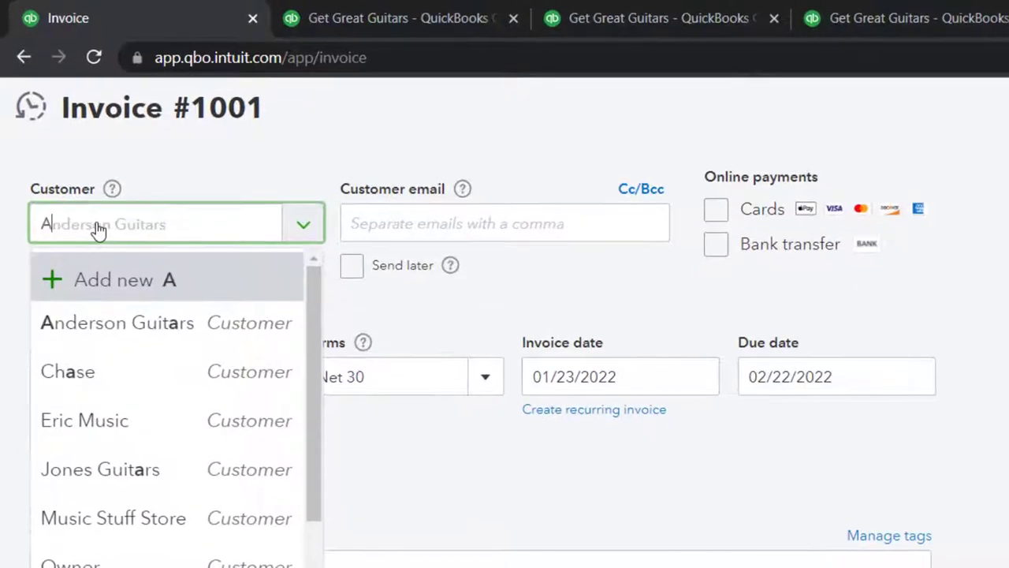
pyautogui.click(102, 323)
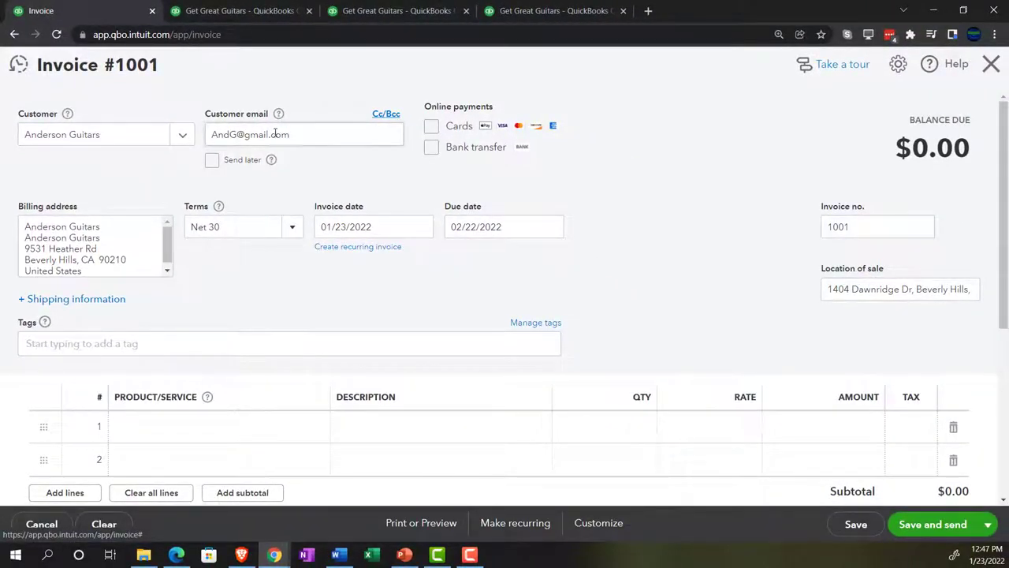
pyautogui.click(273, 134)
pyautogui.click(274, 134)
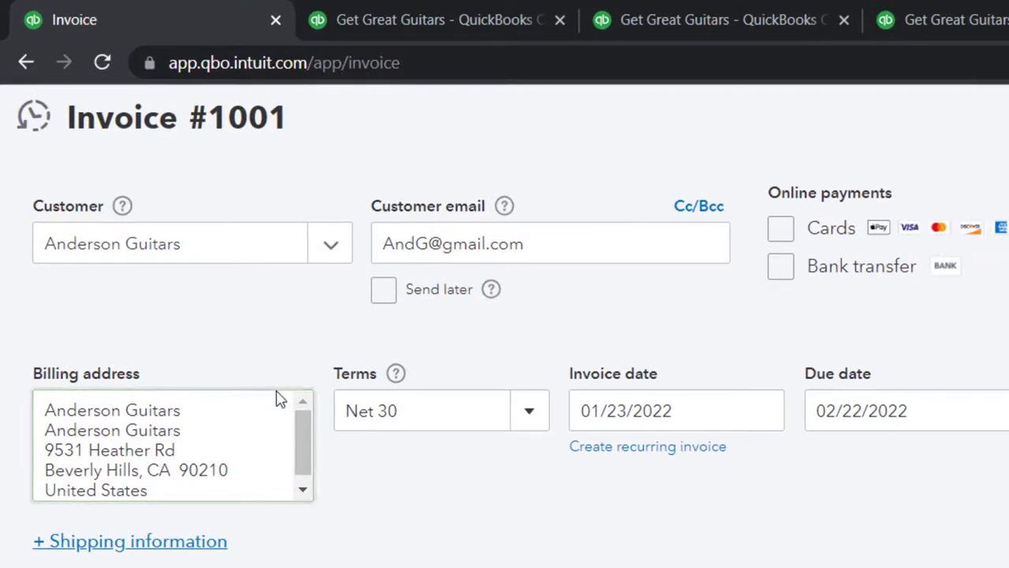
# - Keep the invoice terms at Net 30 and set the invoice date to 01/16/2022
pyautogui.press('Tab')
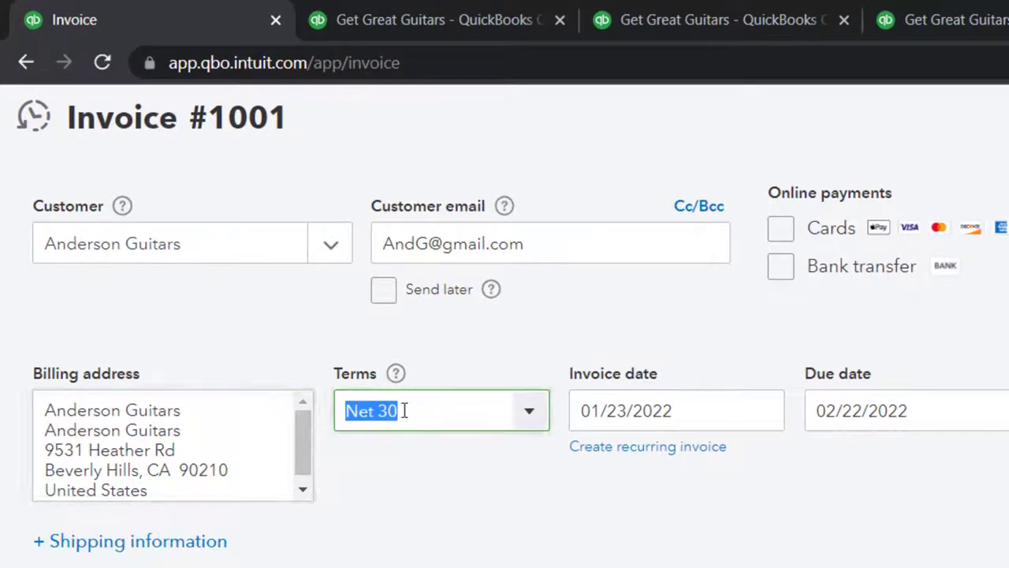
pyautogui.click(531, 416)
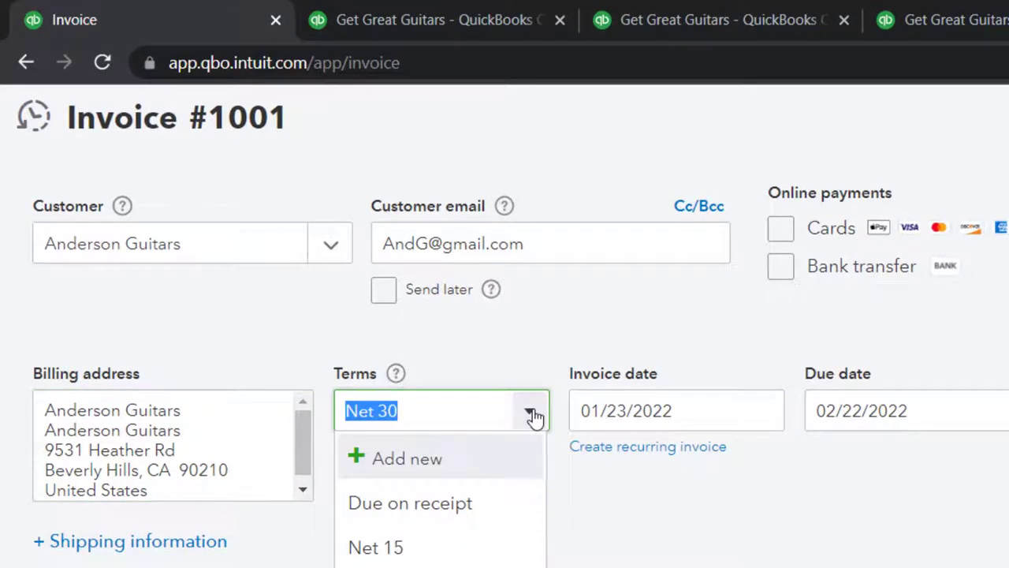
pyautogui.click(533, 417)
pyautogui.press('Tab')
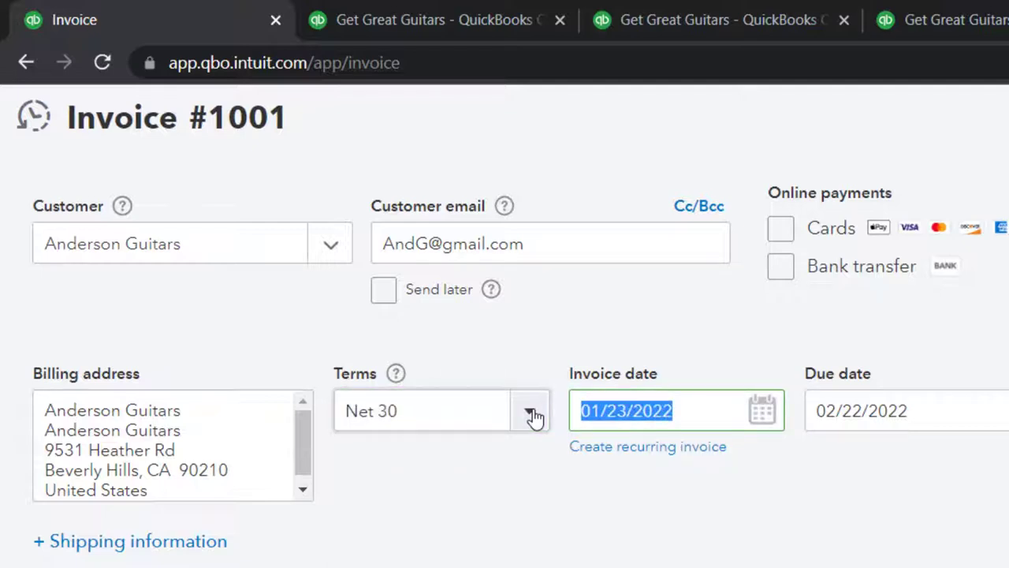
pyautogui.write('01/16/')
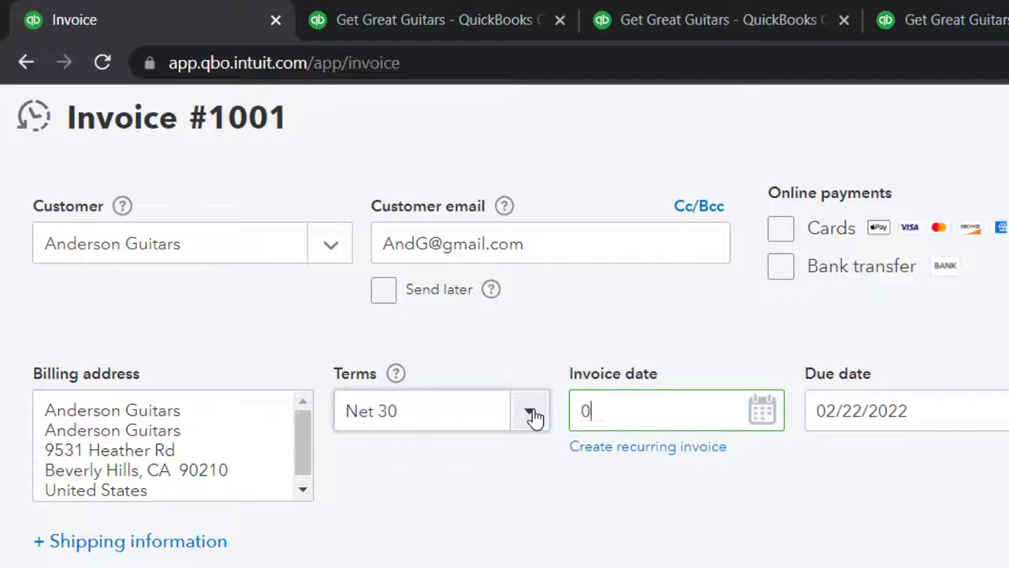
pyautogui.write('202')
pyautogui.press('Tab')
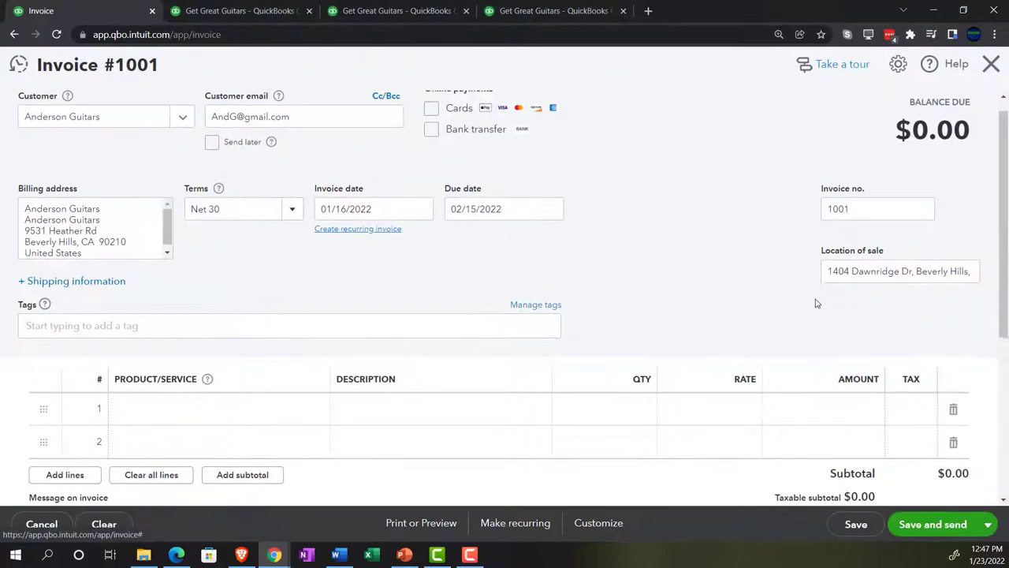
# - Add the product ELP (Epiphone Les Paul) to the first line of the invoice
pyautogui.scroll(-1, 586, 548)
pyautogui.click(187, 363)
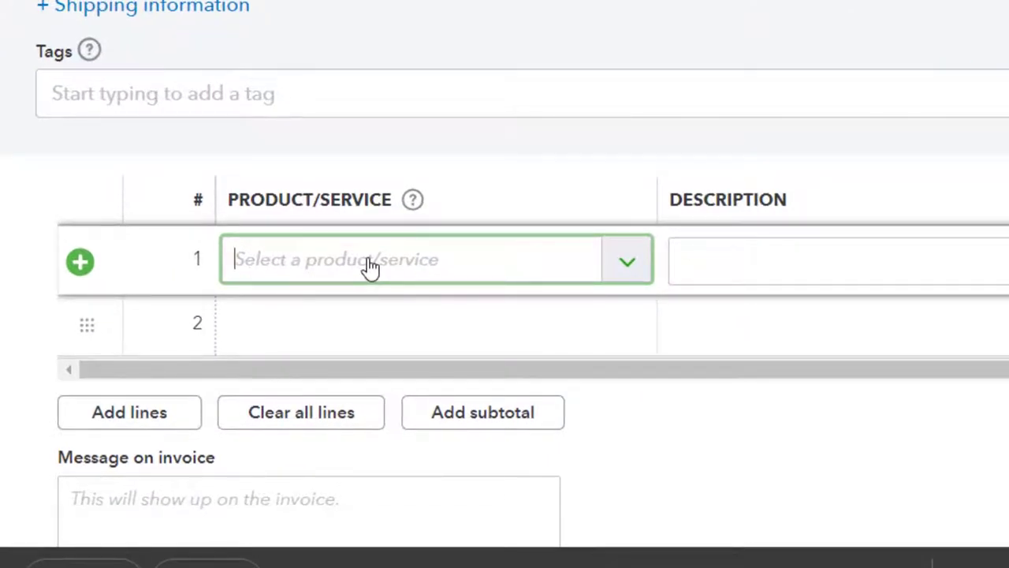
pyautogui.write('Elp')
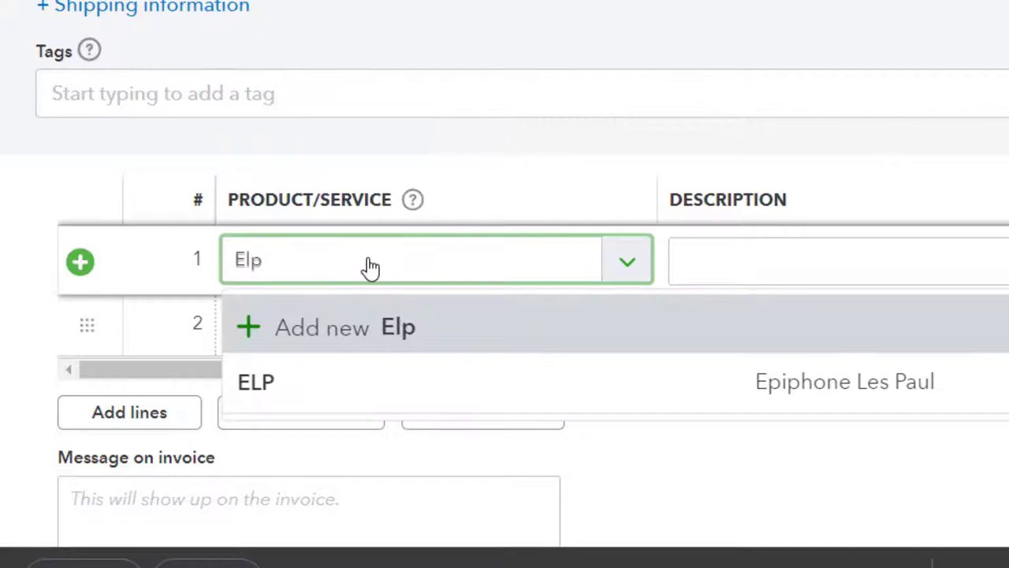
pyautogui.press('Down')
pyautogui.press('Return')
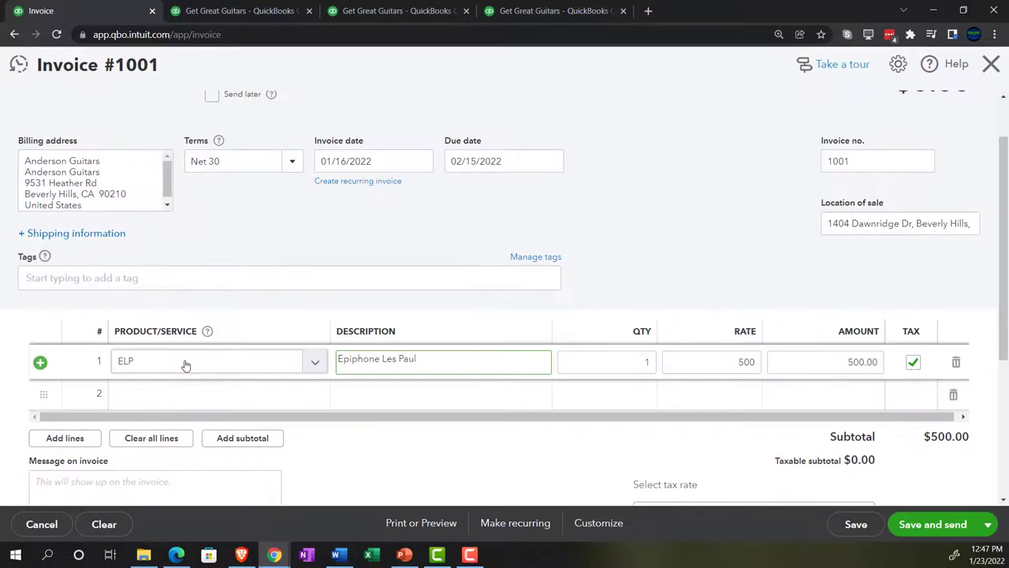
# - Set the ELP line's quantity to 5, keeping its rate of 500 and its taxable setting
pyautogui.press('Tab')
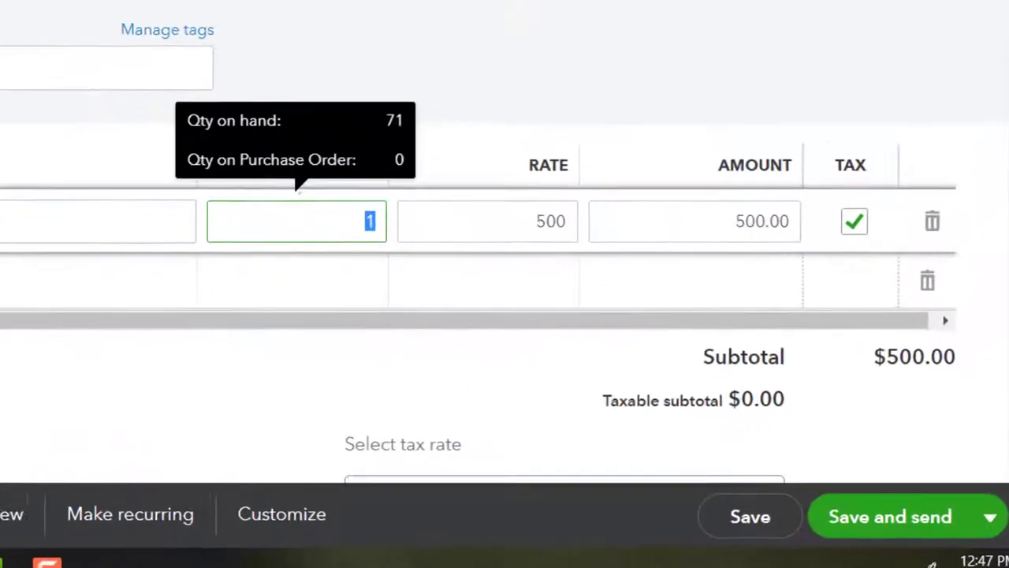
pyautogui.write('5')
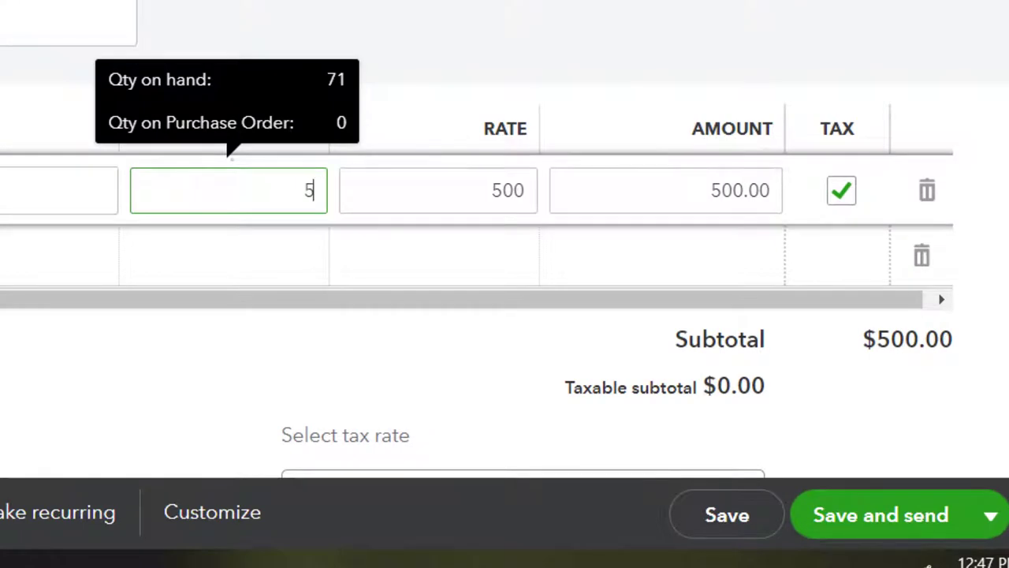
pyautogui.press('Tab')
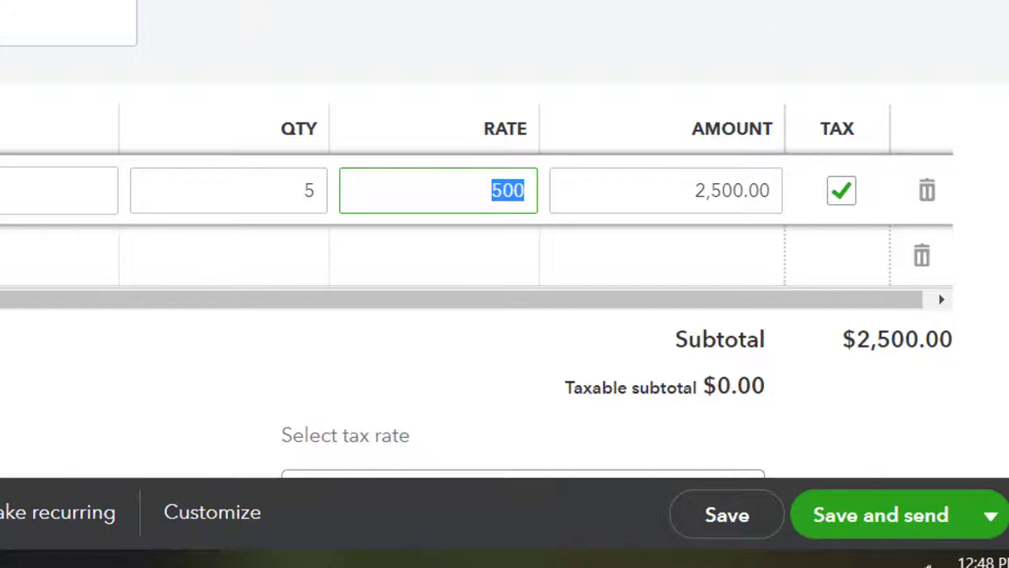
pyautogui.press('Tab')
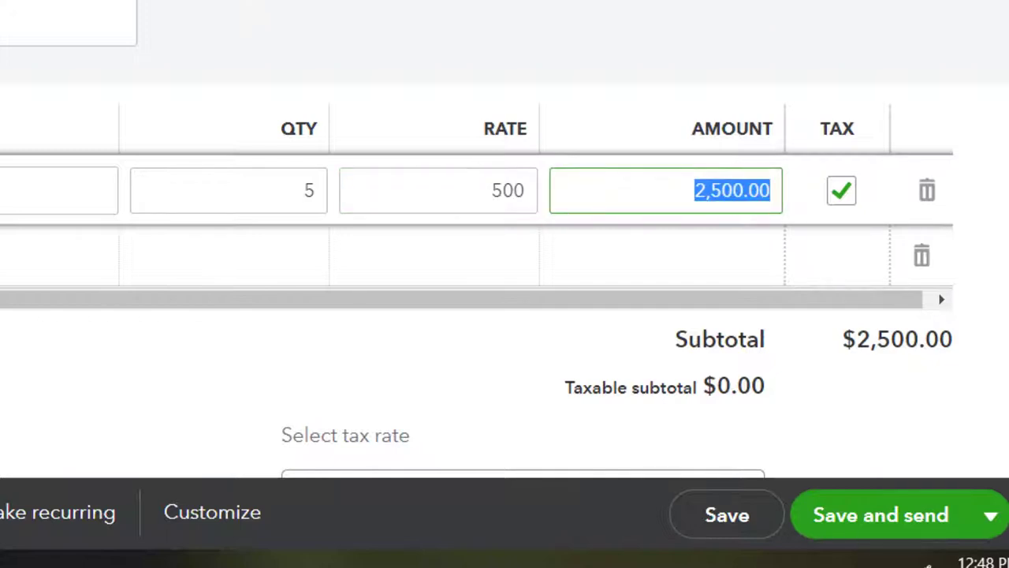
pyautogui.press('Tab')
pyautogui.press('Tab')
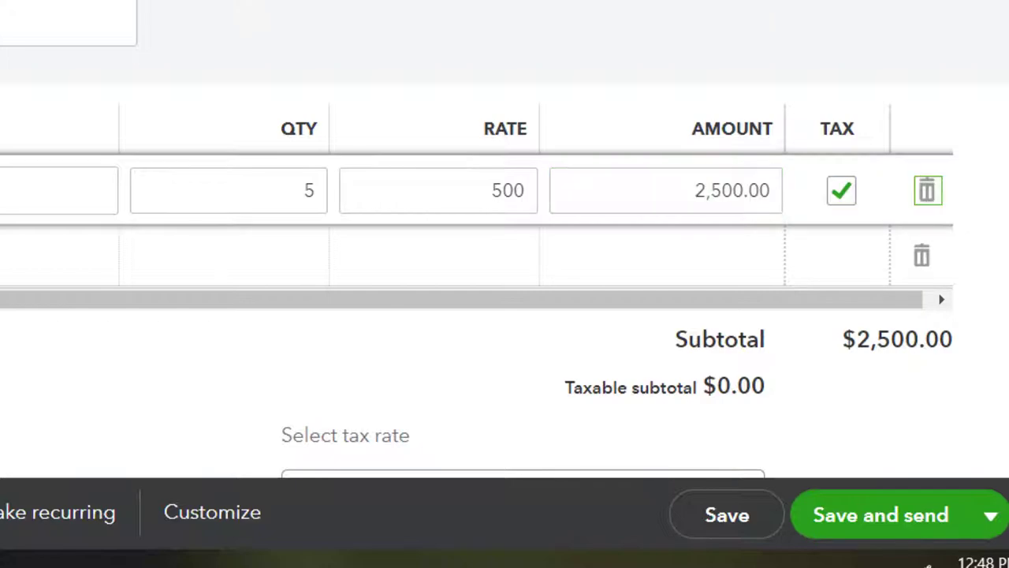
# - Add the product EPR (Epiphone Riviera) to the invoice's second line, keeping quantity 1, rate 550 and its taxable setting
pyautogui.press('Tab')
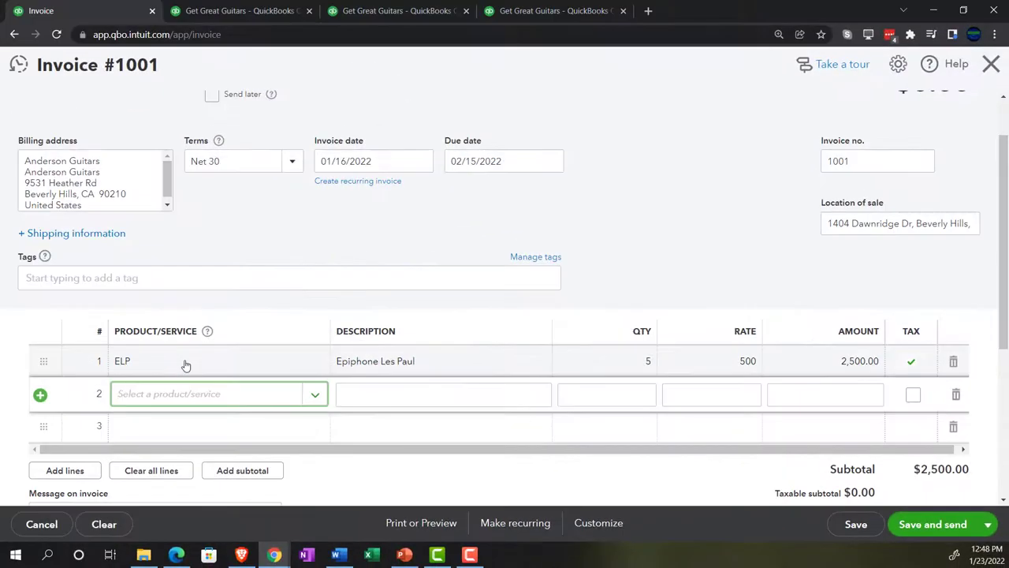
pyautogui.write('EPR')
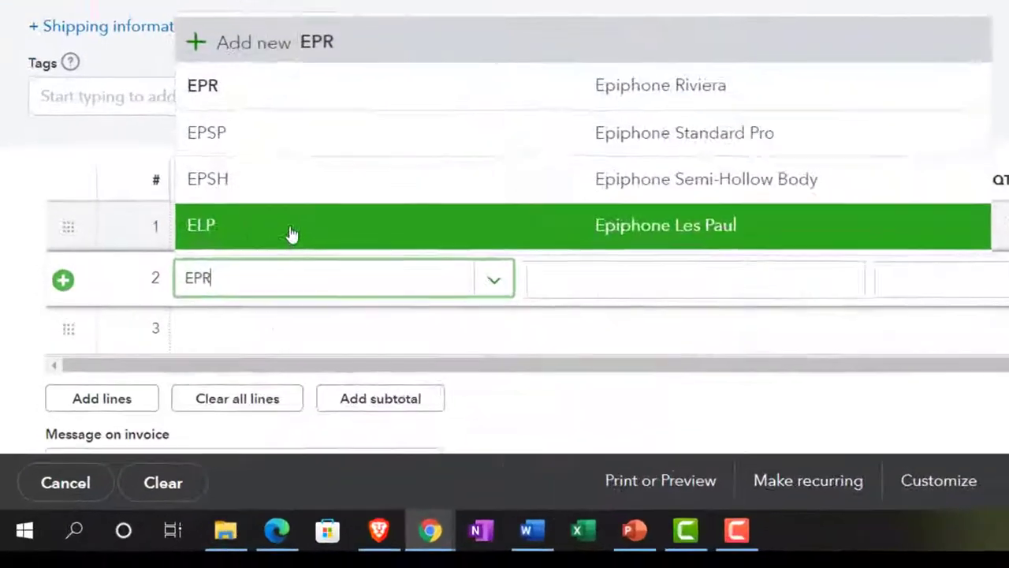
pyautogui.press('Down')
pyautogui.press('Down')
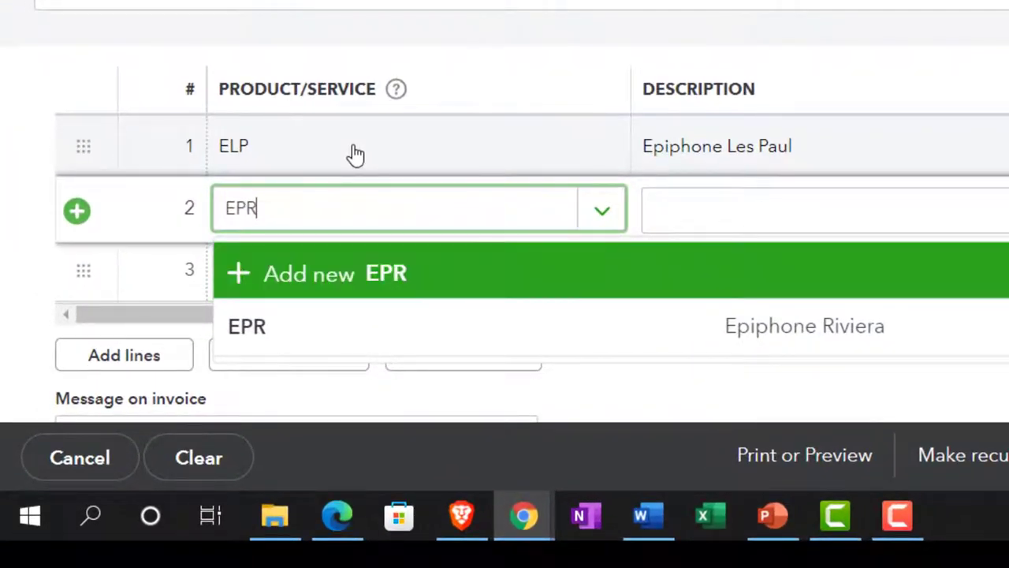
pyautogui.press('Return')
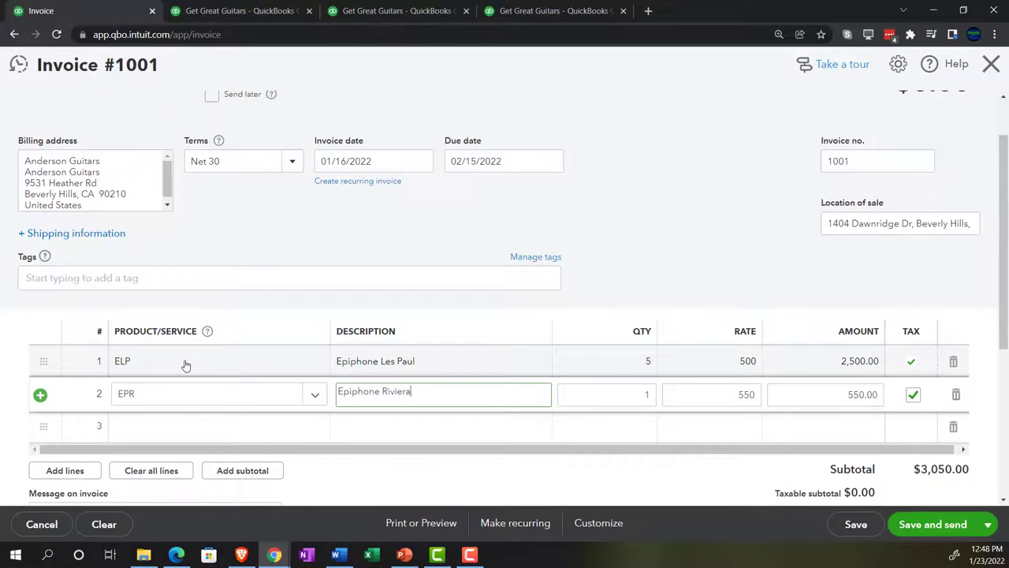
pyautogui.press('Tab')
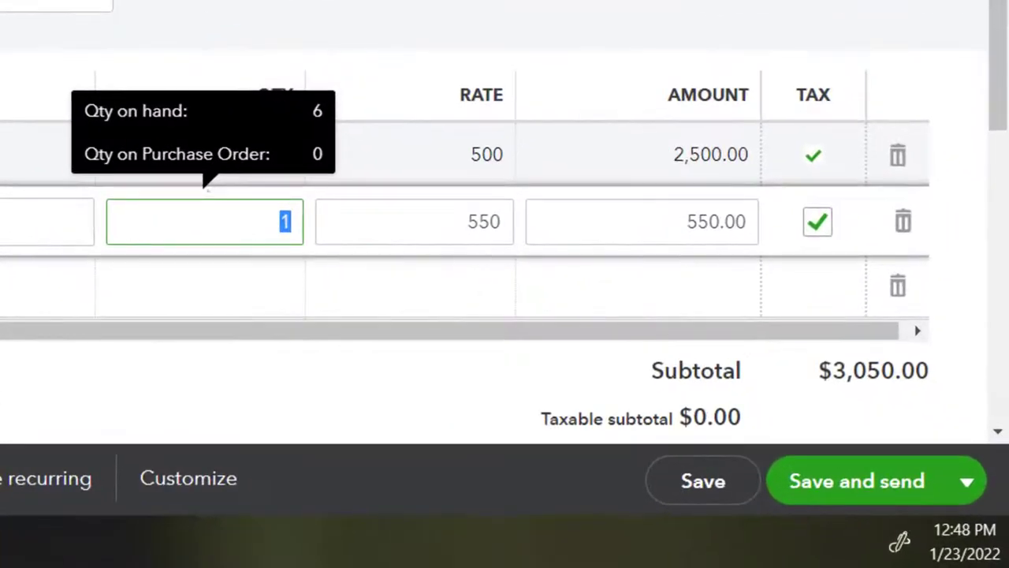
pyautogui.press('Tab')
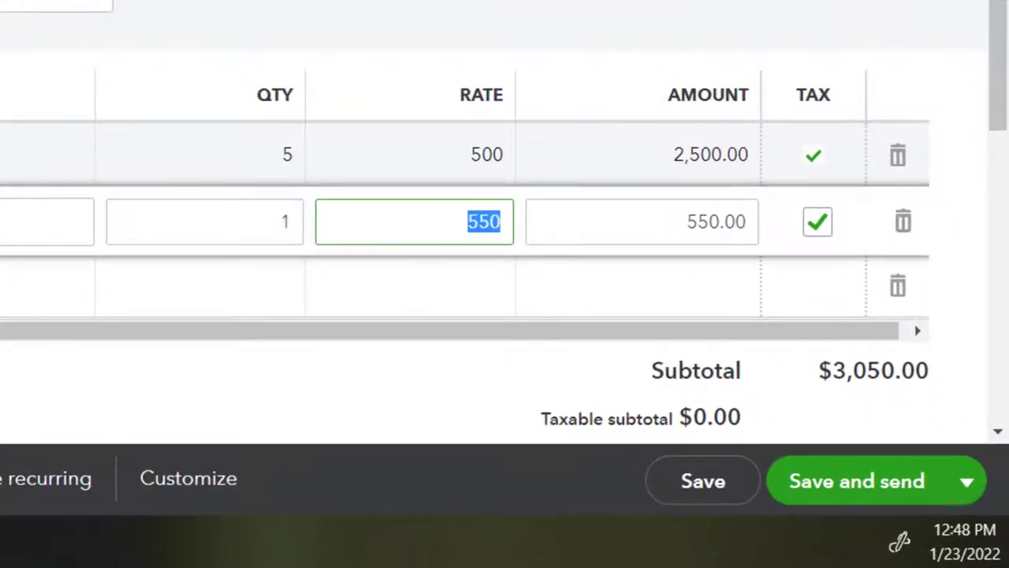
pyautogui.press('Tab')
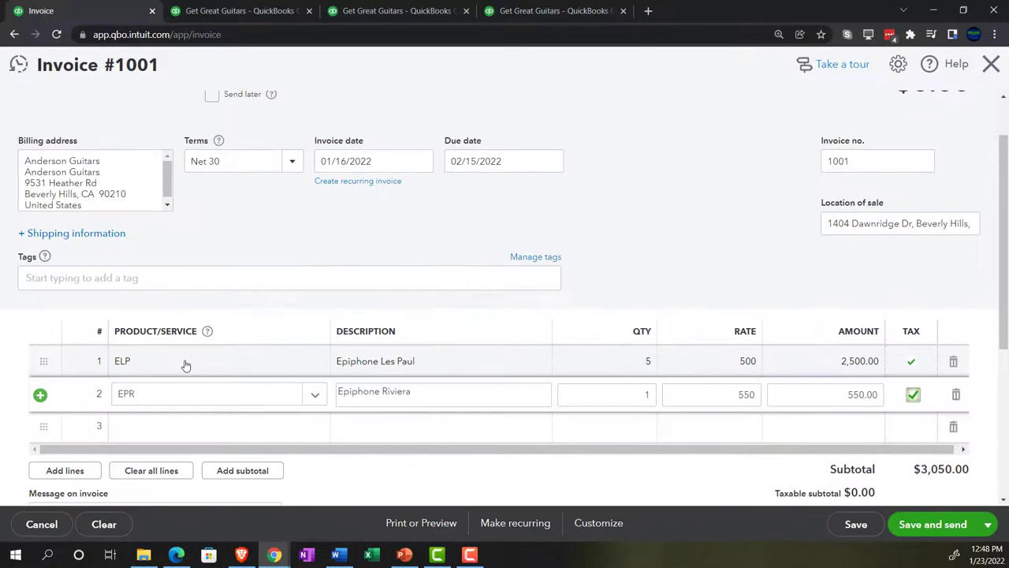
pyautogui.press('Tab')
# - Add the product EPSH (Epiphone Semi-Hollow Body) to the invoice's third line, keeping quantity 1, rate 400 and its taxable setting
pyautogui.press('Tab')
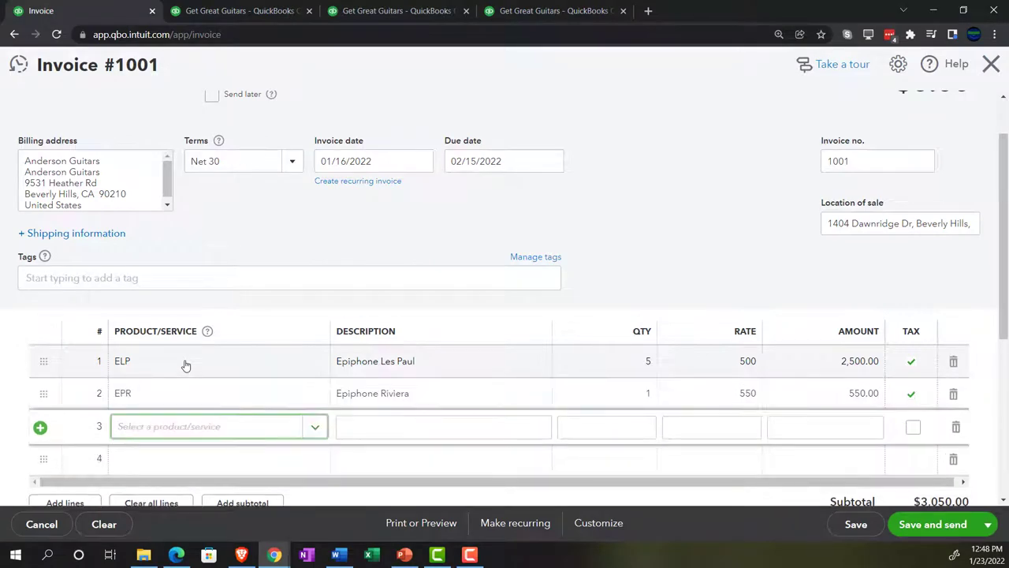
pyautogui.write('EPSH')
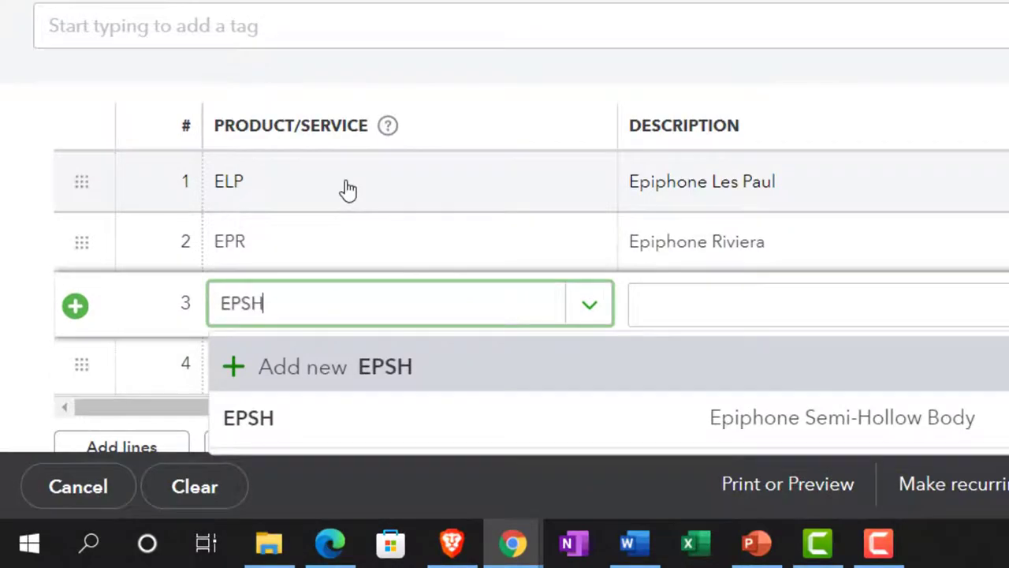
pyautogui.press('Tab')
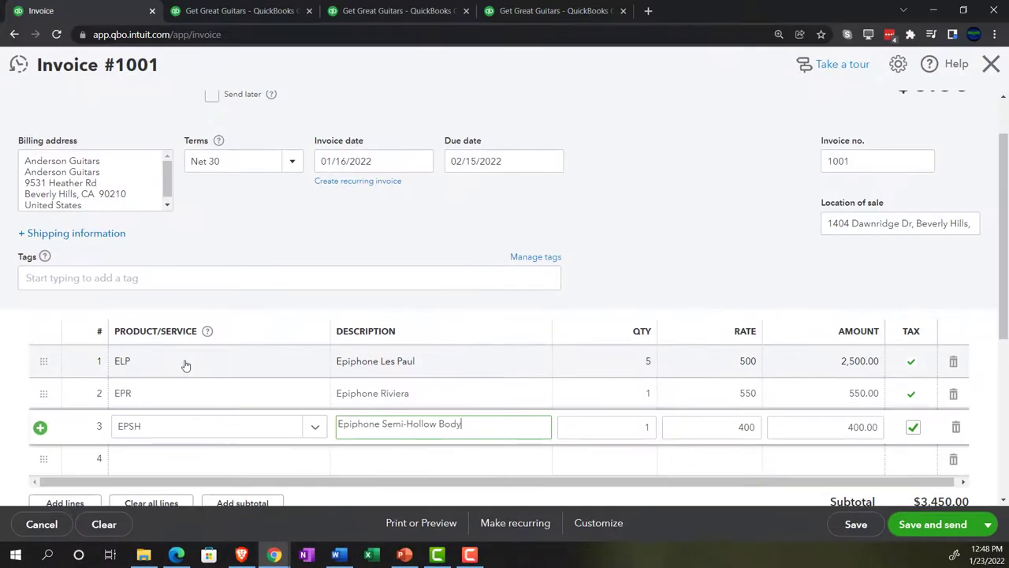
pyautogui.press('Tab')
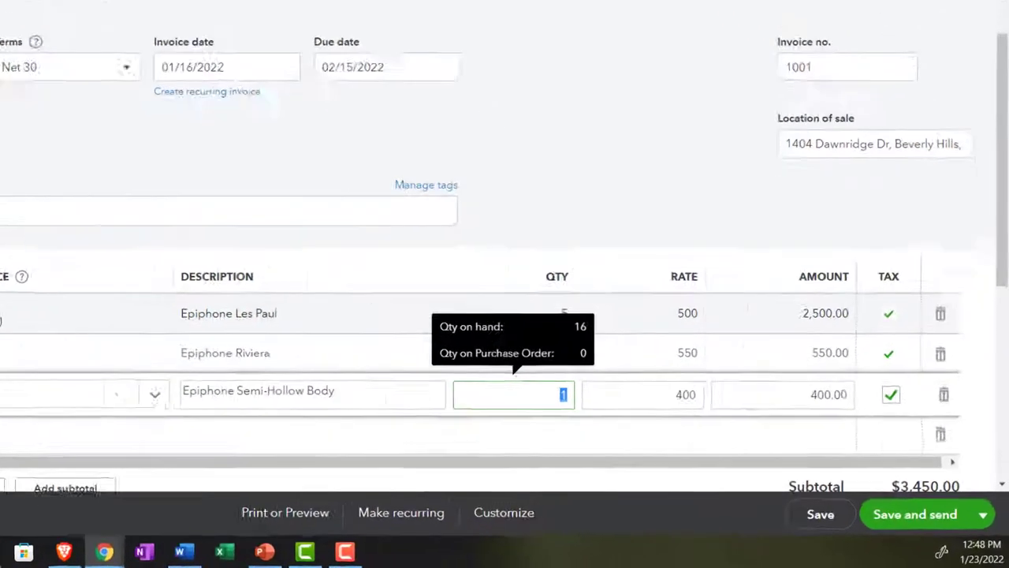
pyautogui.press('Tab')
pyautogui.press('Tab')
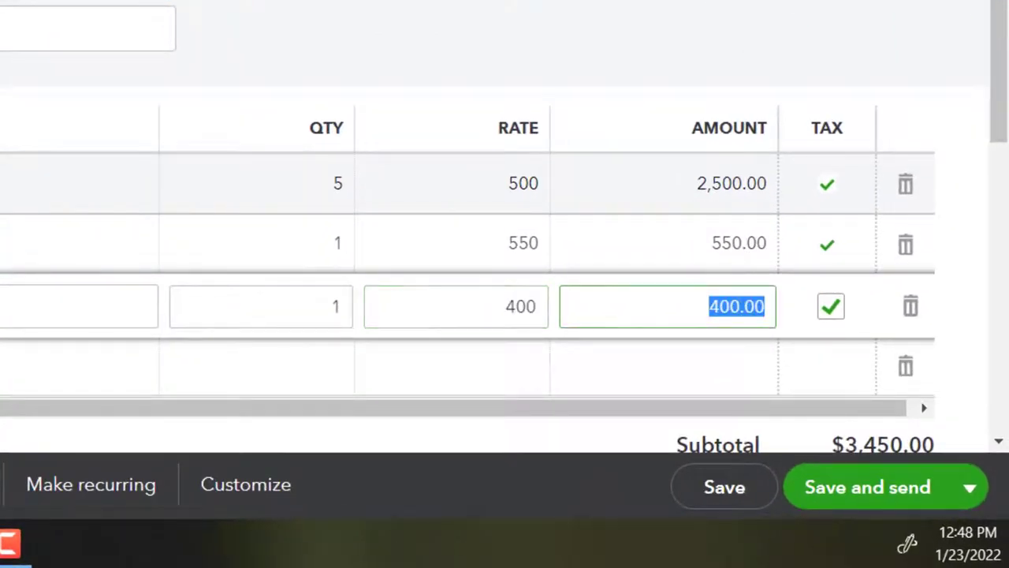
pyautogui.press('Tab')
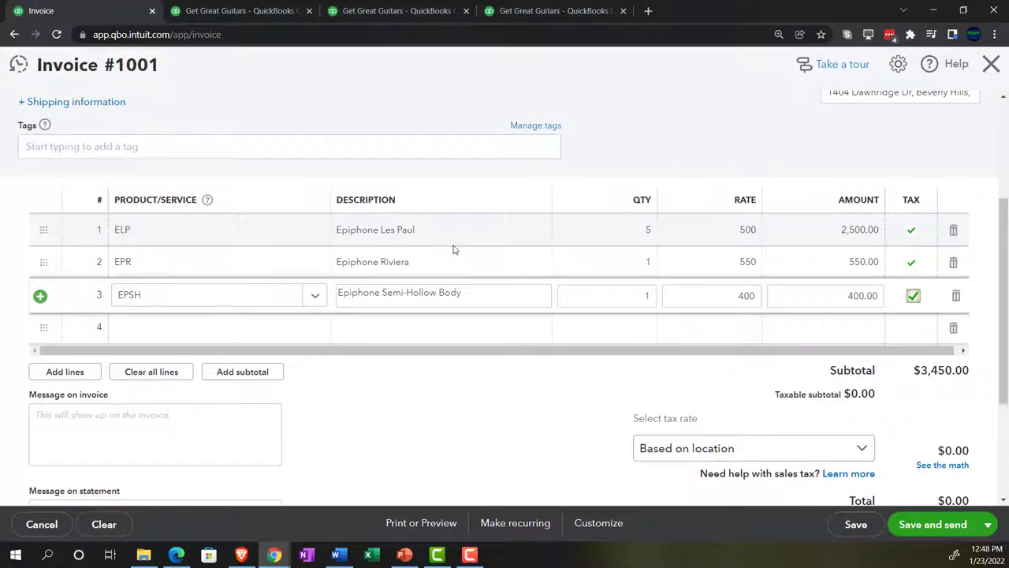
pyautogui.scroll(-1, 453, 249)
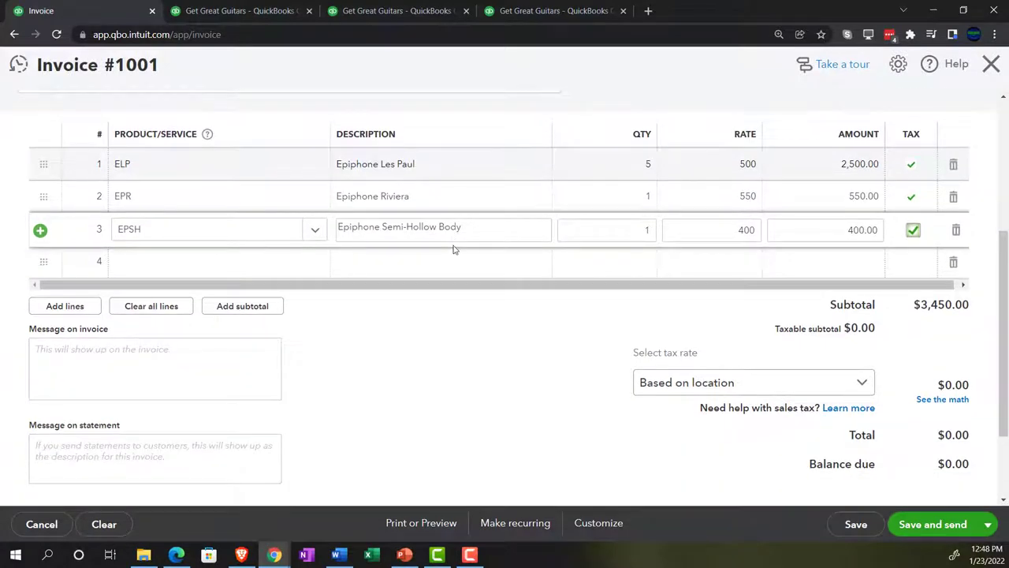
pyautogui.click(379, 355)
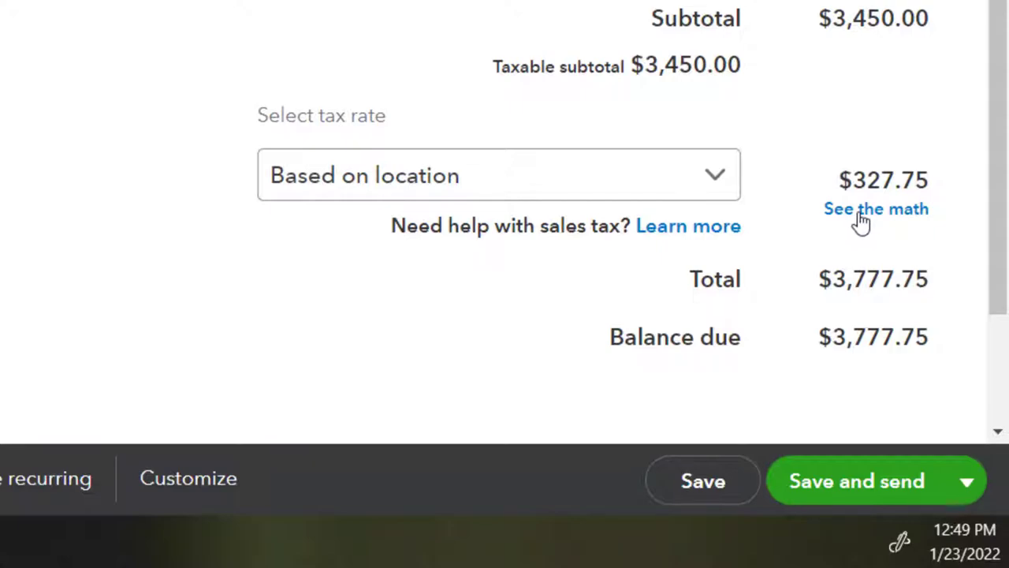
# - Override the invoice's calculated sales tax with a rate of 5%, giving the reason Other (or reason not listed)
pyautogui.click(861, 220)
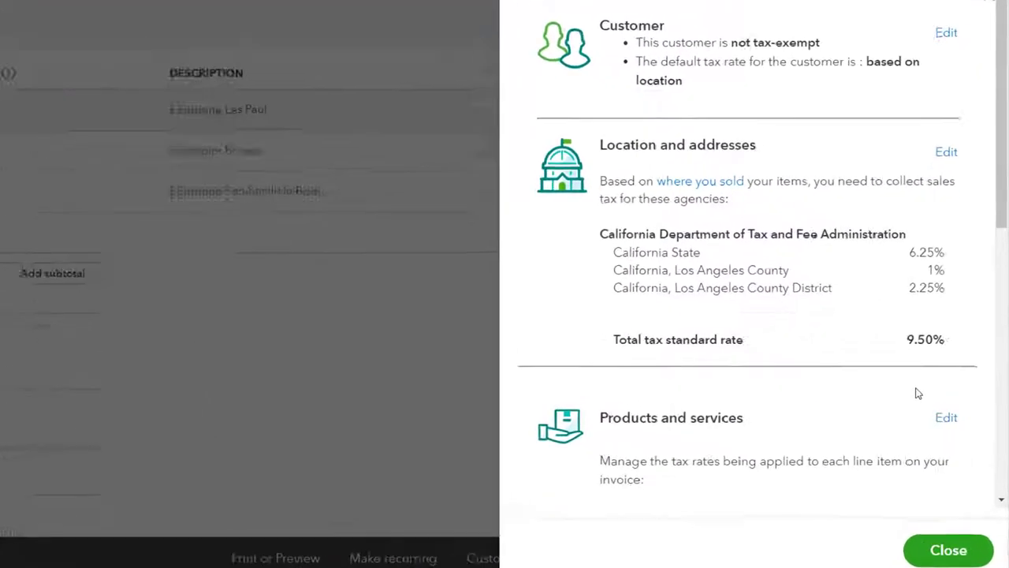
pyautogui.scroll(-5, 821, 366)
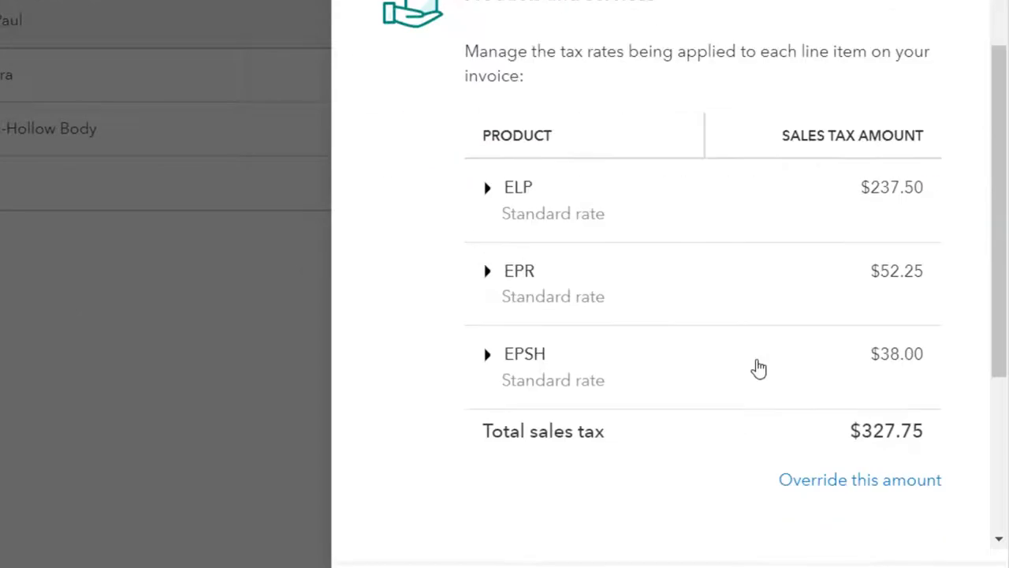
pyautogui.scroll(-2, 759, 368)
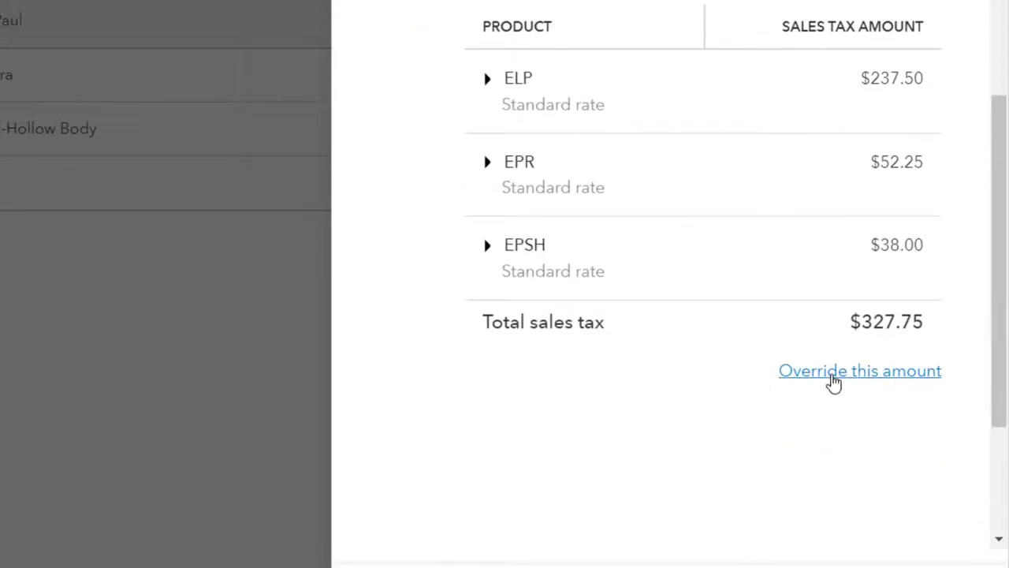
pyautogui.click(833, 383)
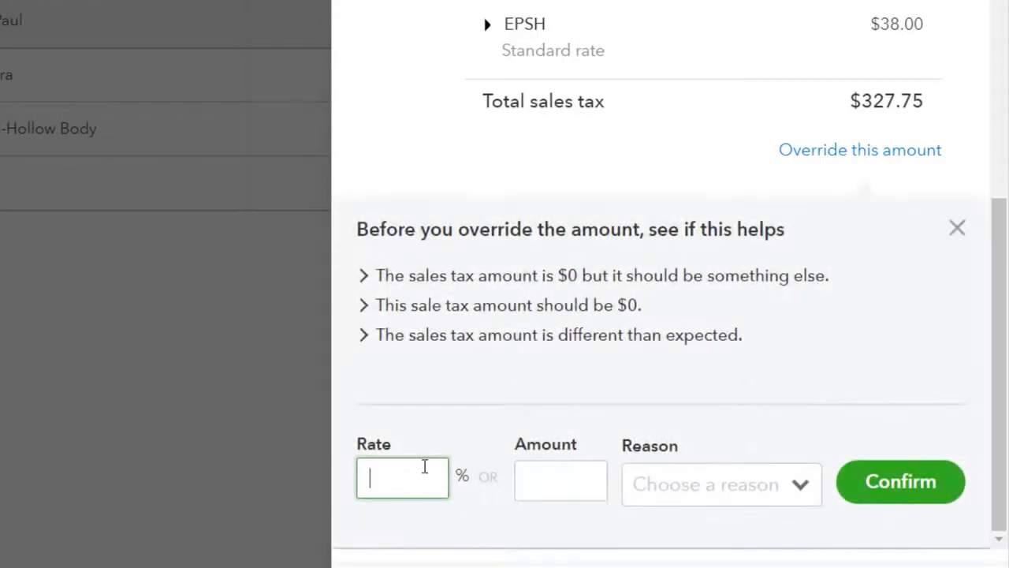
pyautogui.write('5')
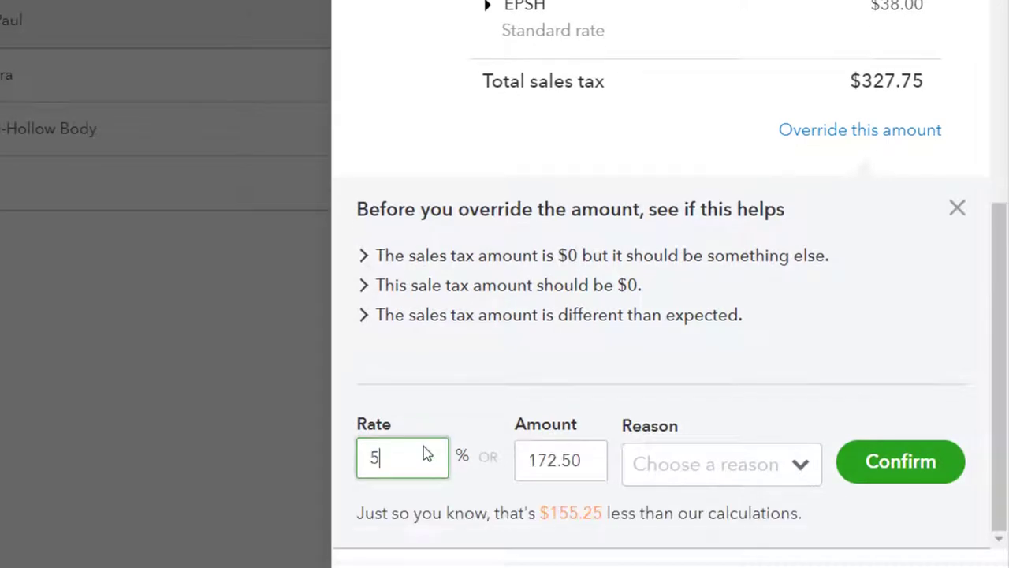
pyautogui.click(873, 466)
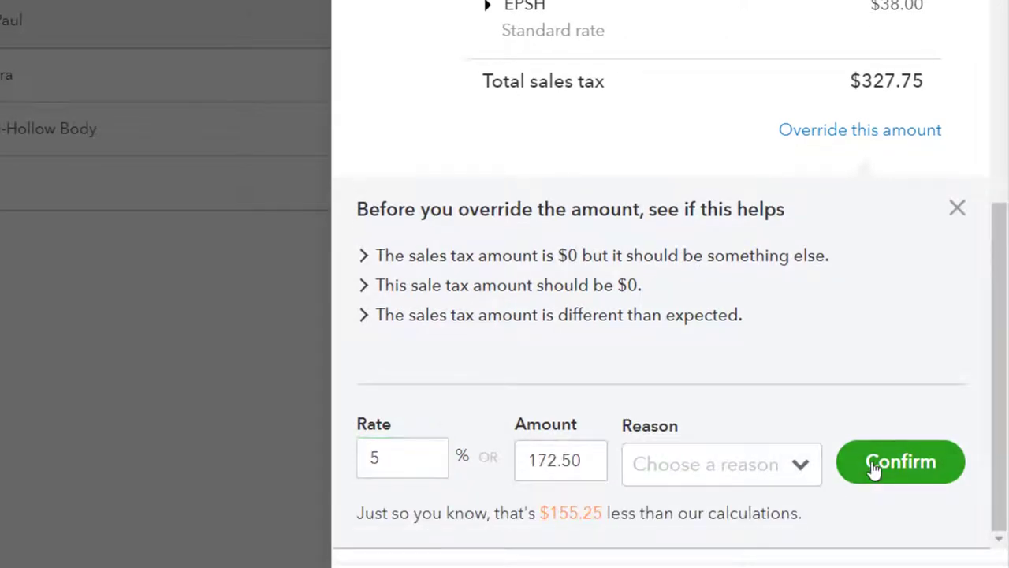
pyautogui.click(803, 471)
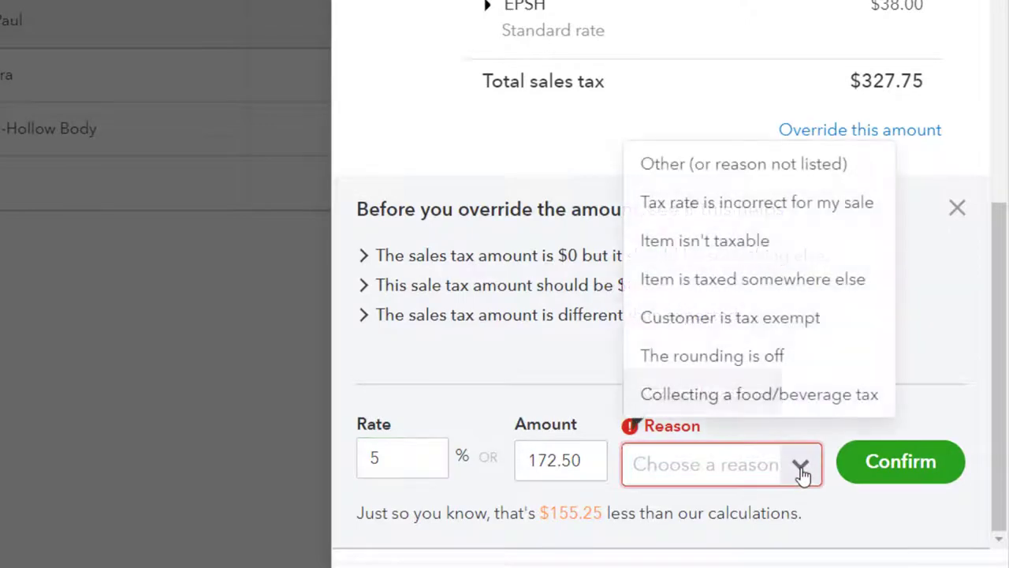
pyautogui.click(671, 165)
pyautogui.click(891, 457)
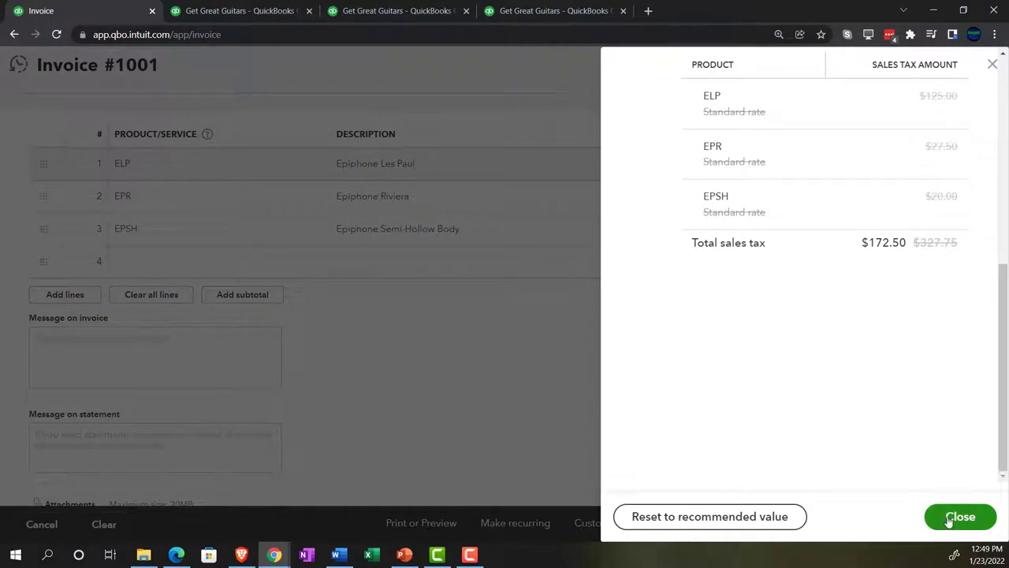
pyautogui.click(952, 519)
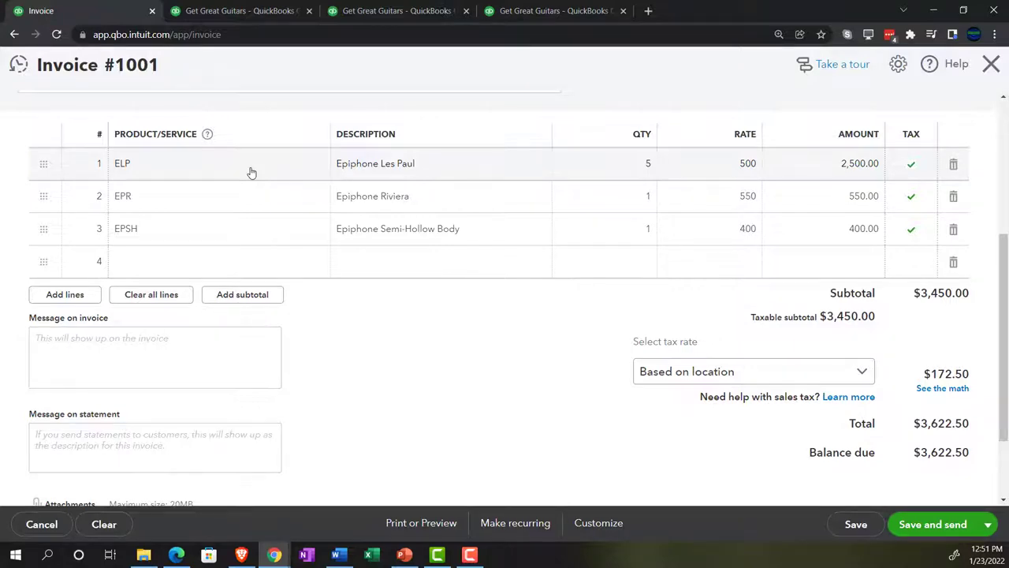
# - Check the completed Anderson Guitars invoice from its header to its totals, and save and close it
pyautogui.scroll(3, 251, 172)
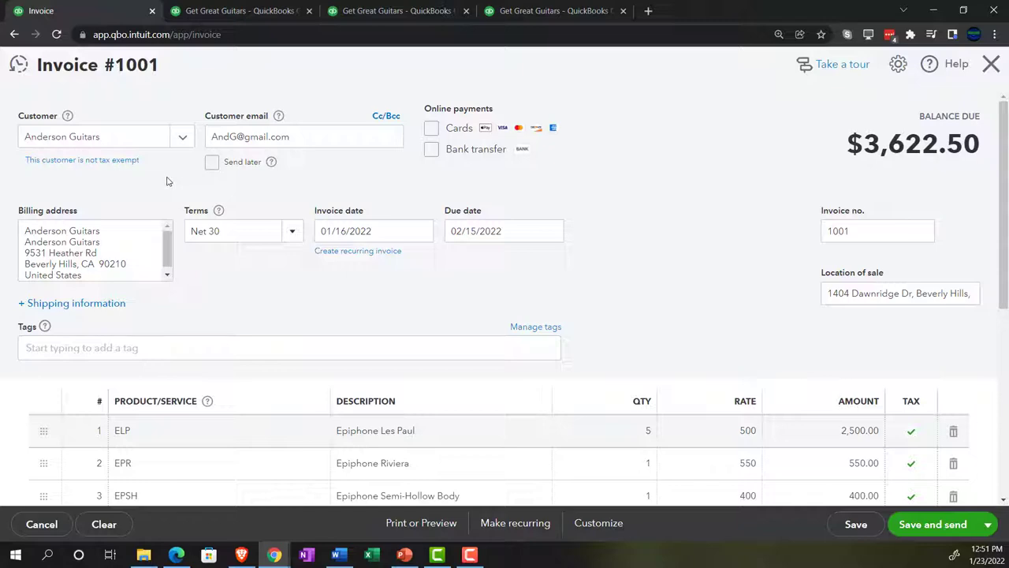
pyautogui.scroll(-5, 187, 189)
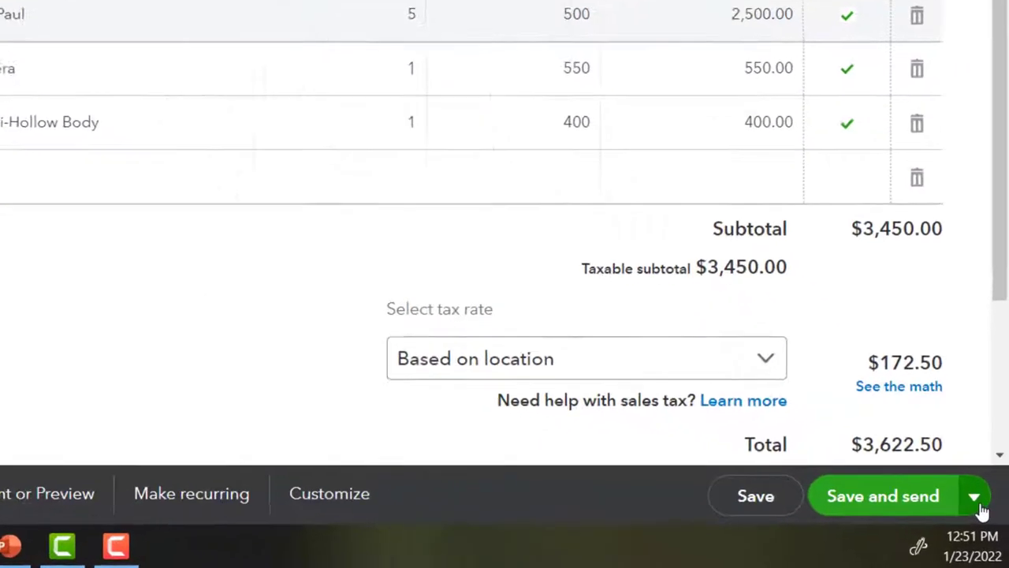
pyautogui.click(987, 522)
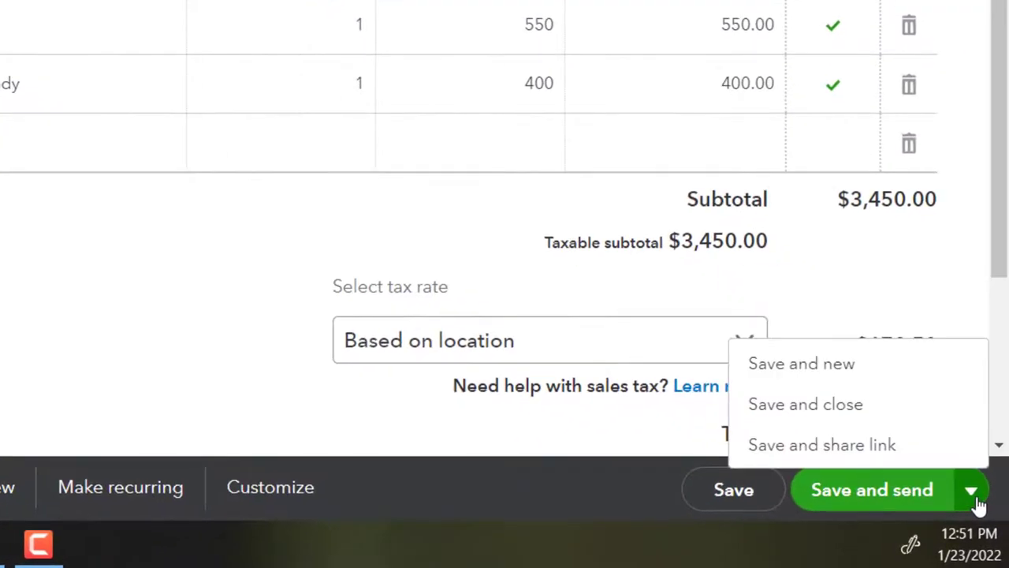
pyautogui.click(857, 424)
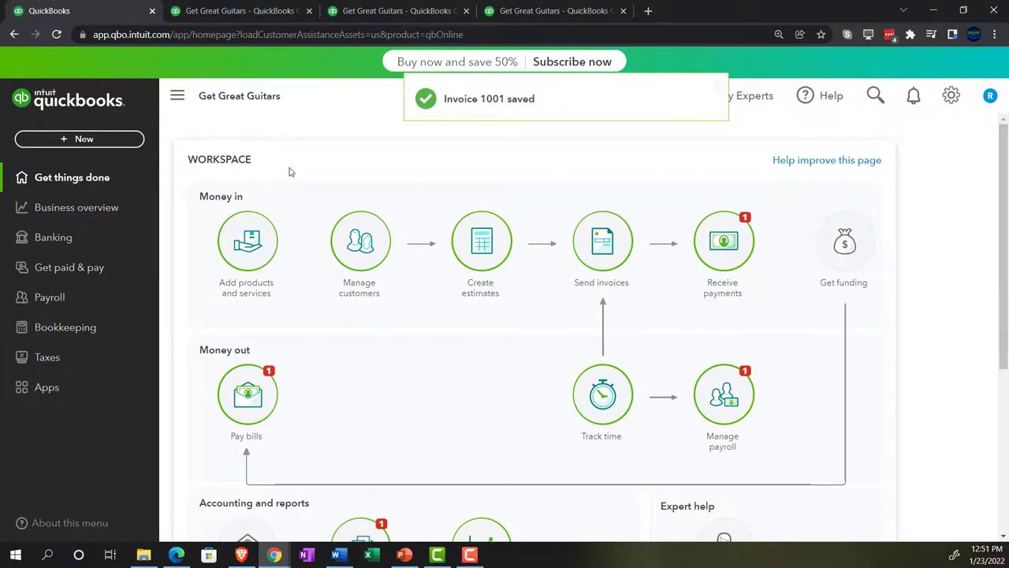
# - Look over the 2022 Balance Sheet and Trial Balance, and open the transaction report behind the Balance Sheet's Accounts Receivable (A/R) amount
pyautogui.click(441, 14)
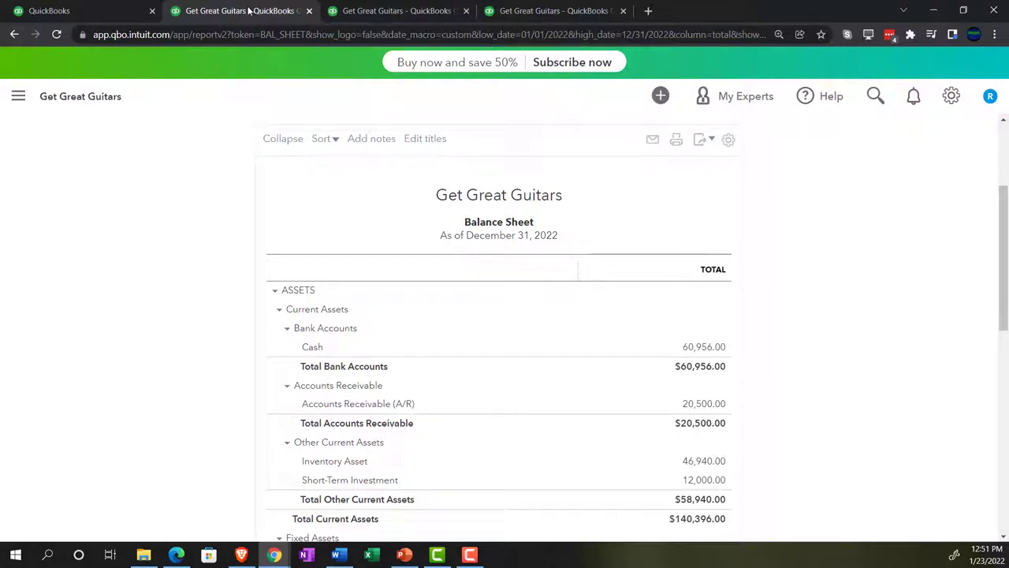
pyautogui.click(514, 15)
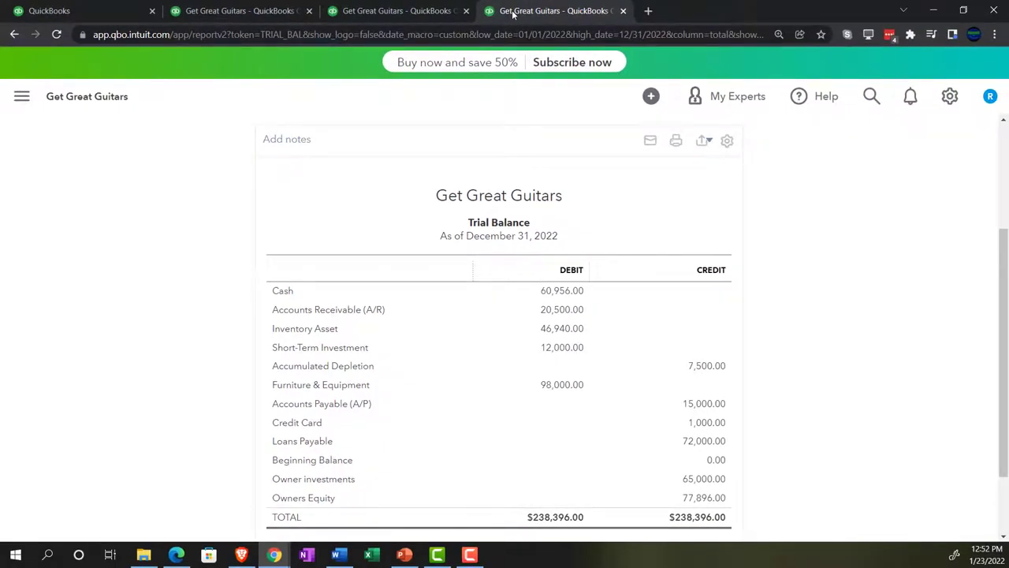
pyautogui.click(272, 11)
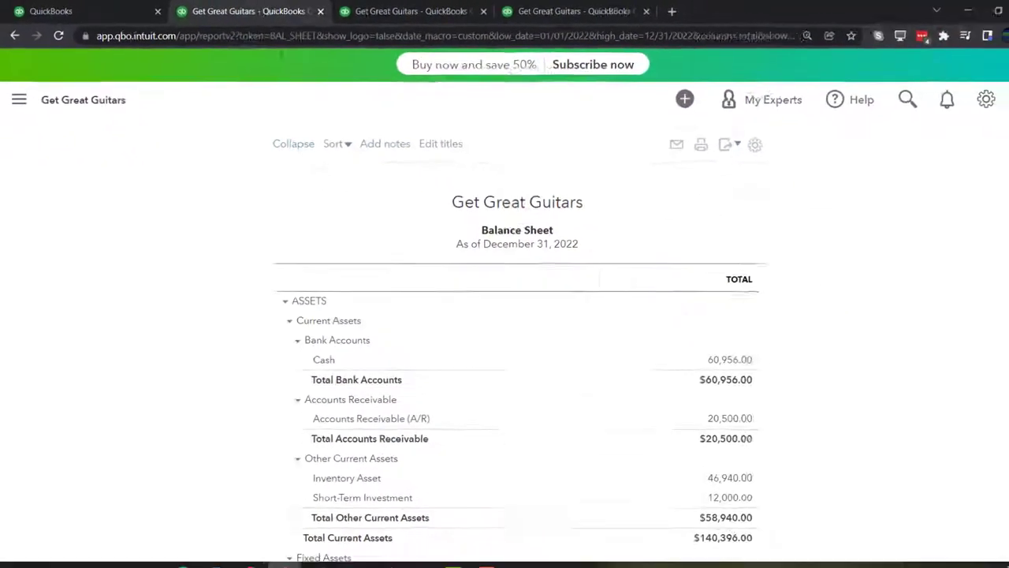
pyautogui.hotkey('ctrl', '+')
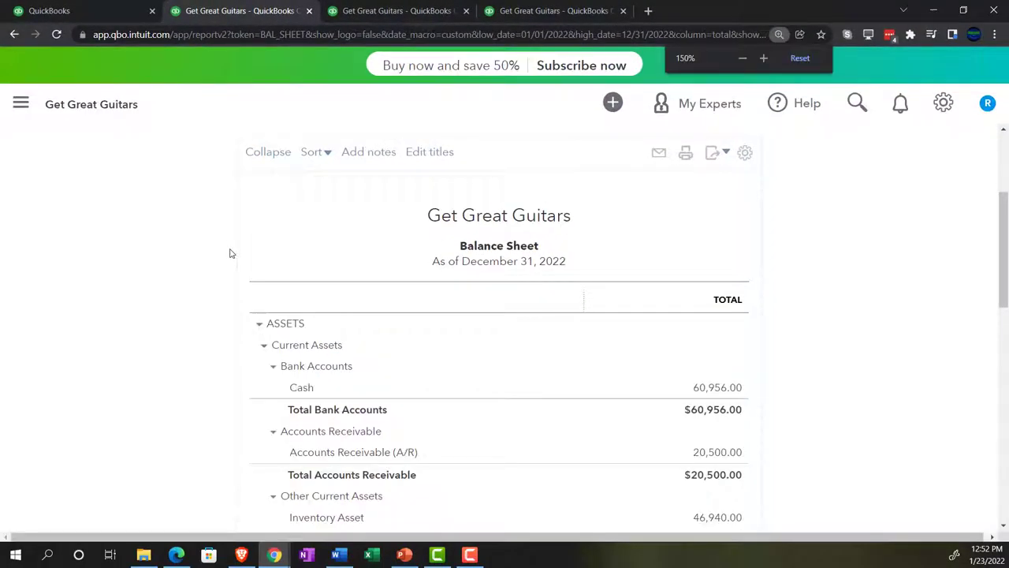
pyautogui.hotkey('ctrl', '+')
pyautogui.scroll(-3, 169, 270)
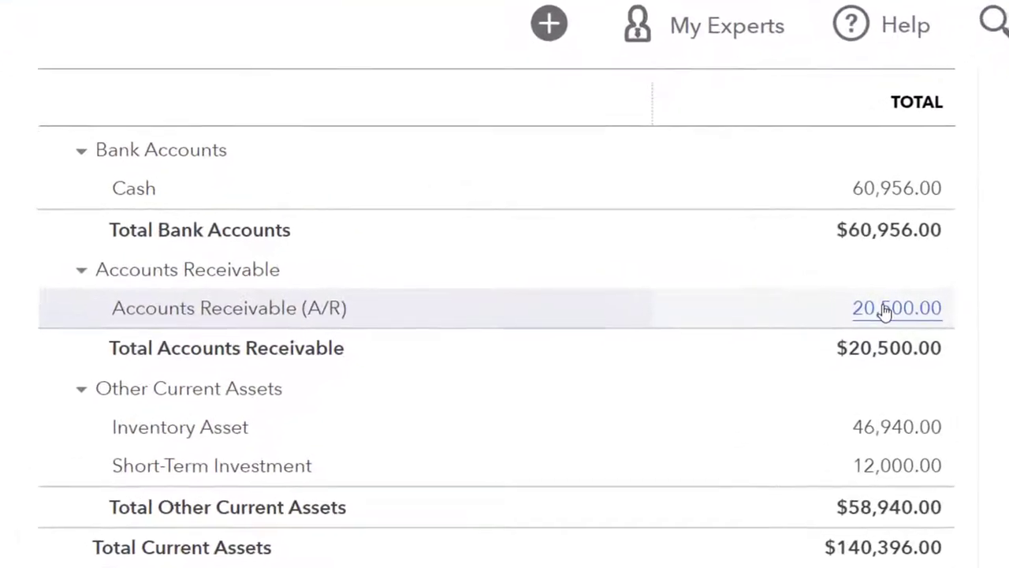
pyautogui.click(885, 310)
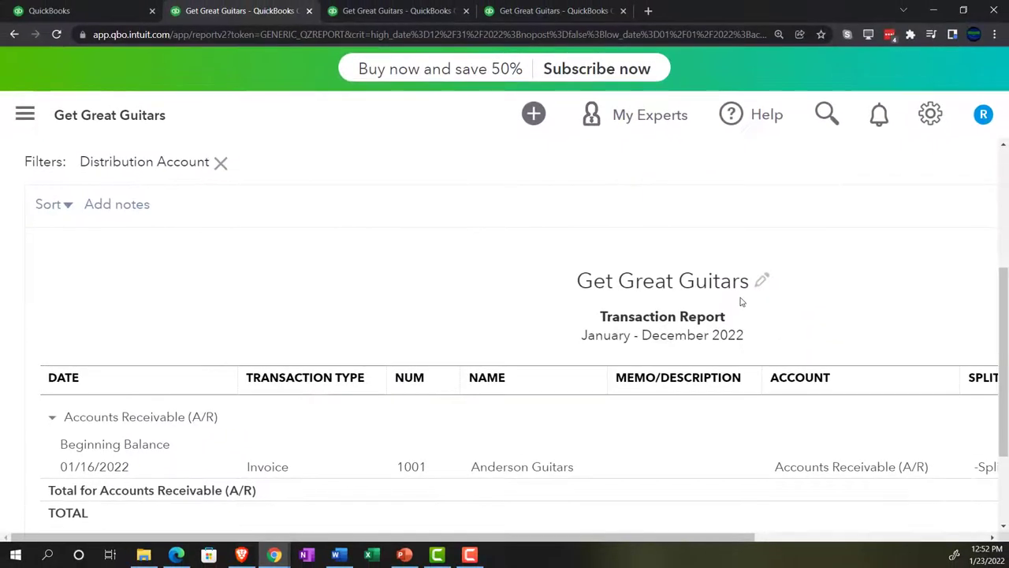
pyautogui.hotkey('ctrl', '-')
pyautogui.hotkey('ctrl', '-')
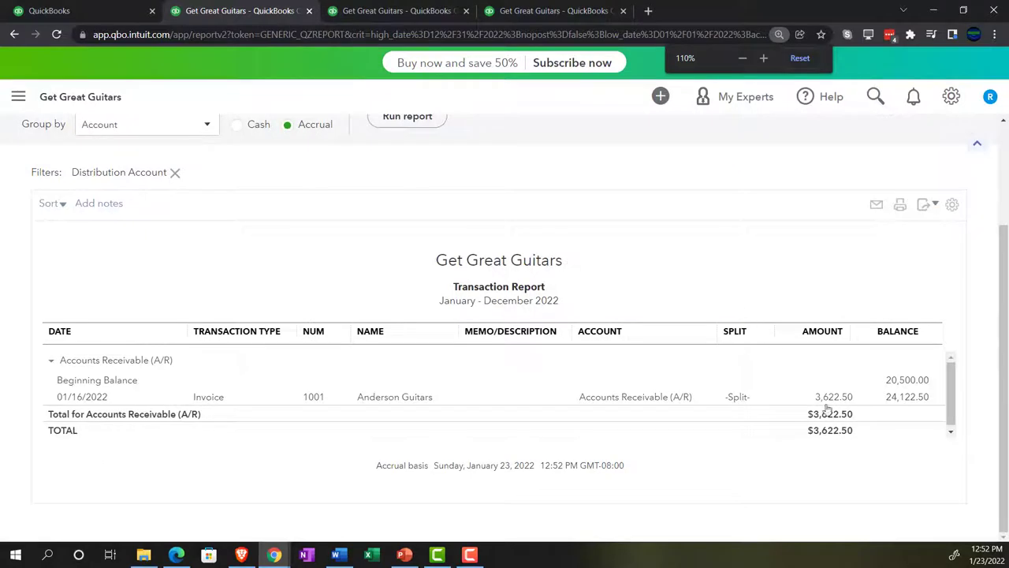
# - Open the Anderson Guitars invoice from the Accounts Receivable (A/R) transaction report, check its lines and totals, close it, and return to the Balance Sheet
pyautogui.click(836, 399)
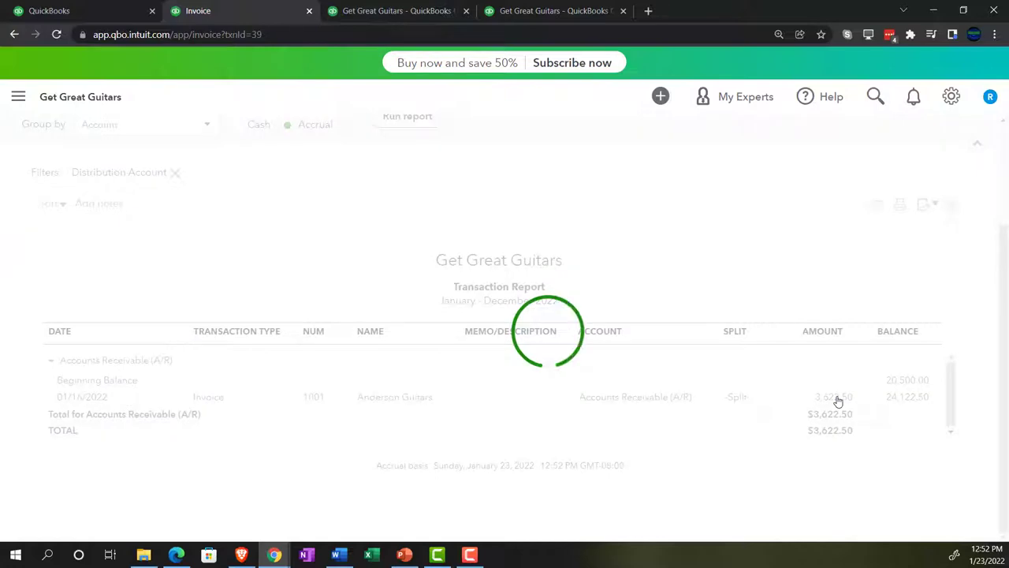
pyautogui.scroll(-3, 796, 406)
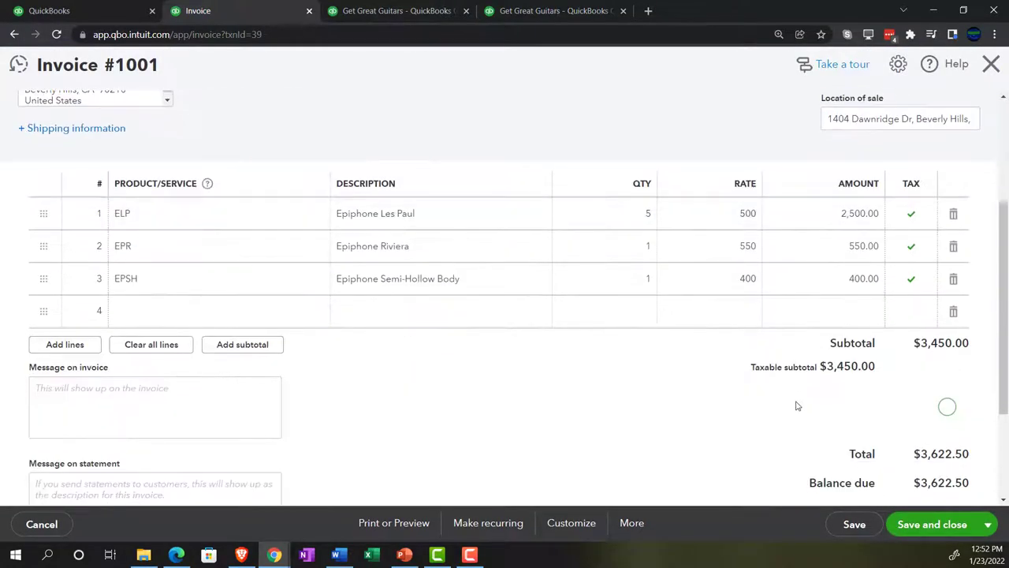
pyautogui.scroll(-2, 796, 406)
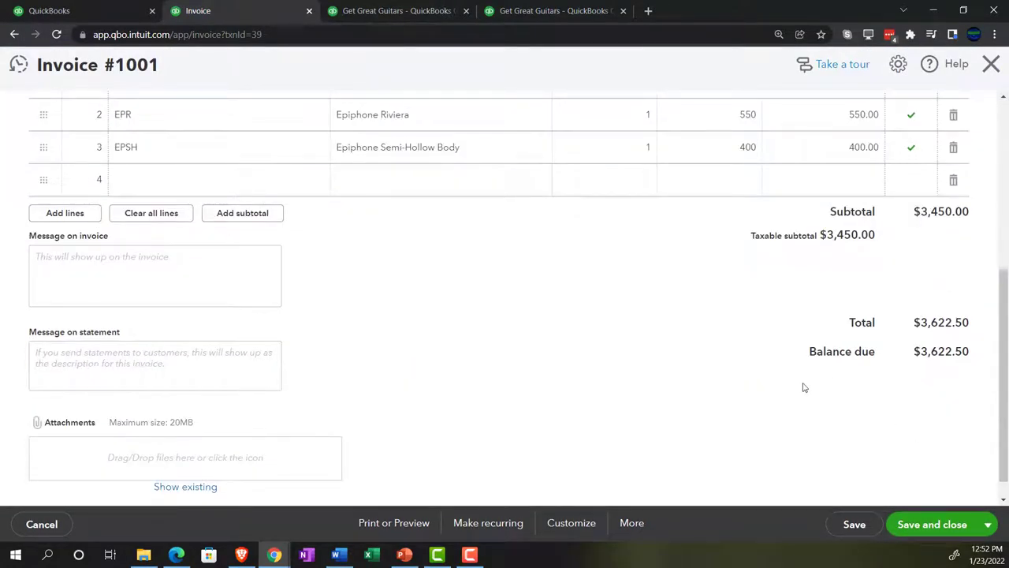
pyautogui.scroll(4, 804, 387)
pyautogui.click(991, 64)
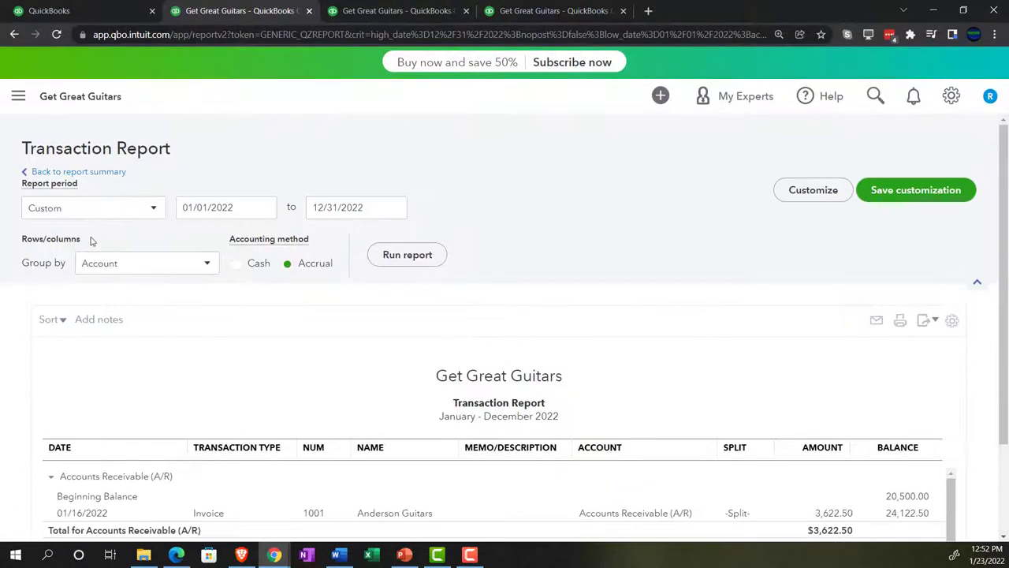
pyautogui.scroll(-2, 108, 190)
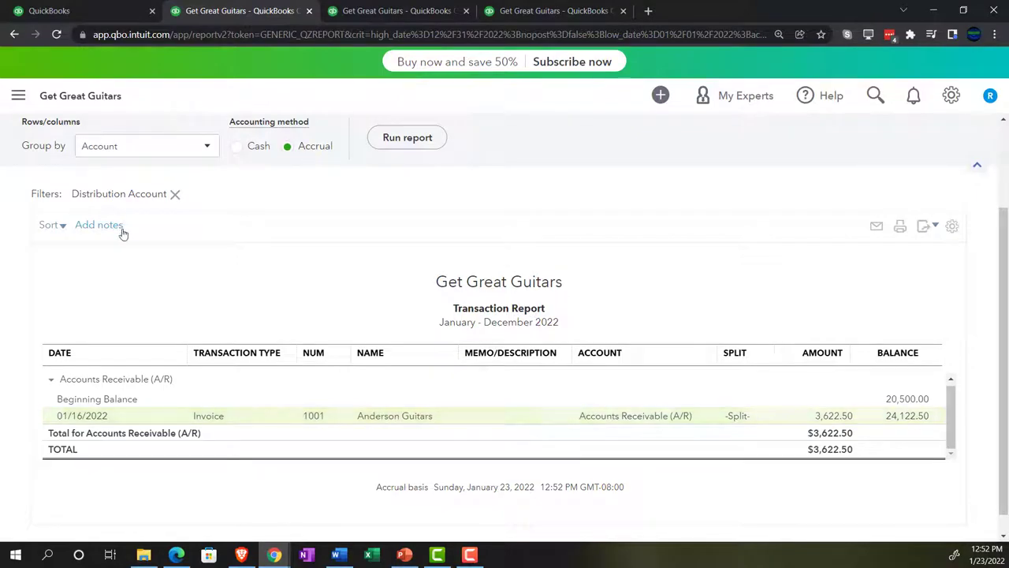
pyautogui.scroll(2, 118, 233)
pyautogui.click(88, 174)
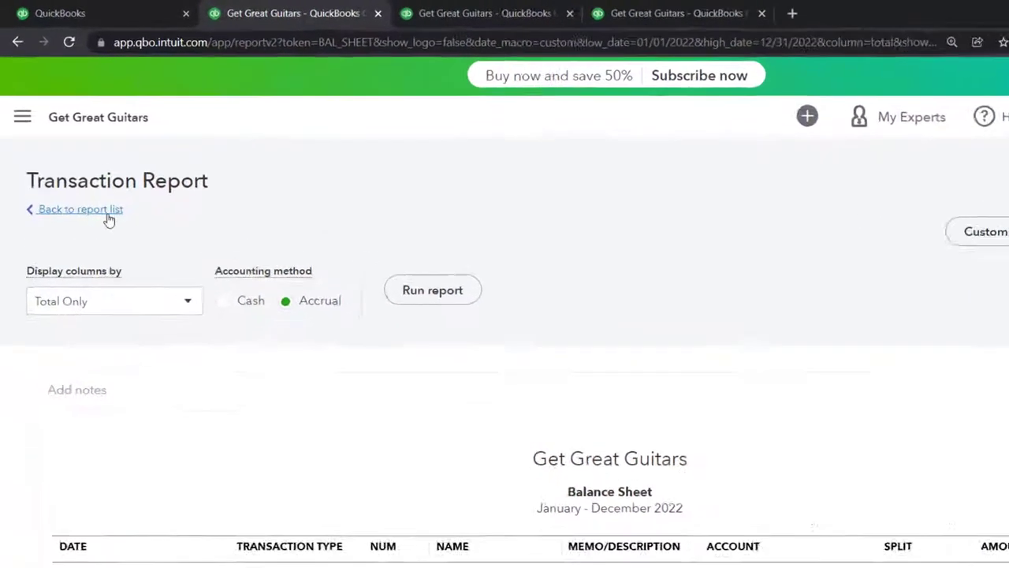
pyautogui.scroll(-3, 233, 157)
# - Rerun the 2022 Profit and Loss report and examine the transaction report behind its Sales of Product Income amount
pyautogui.click(476, 13)
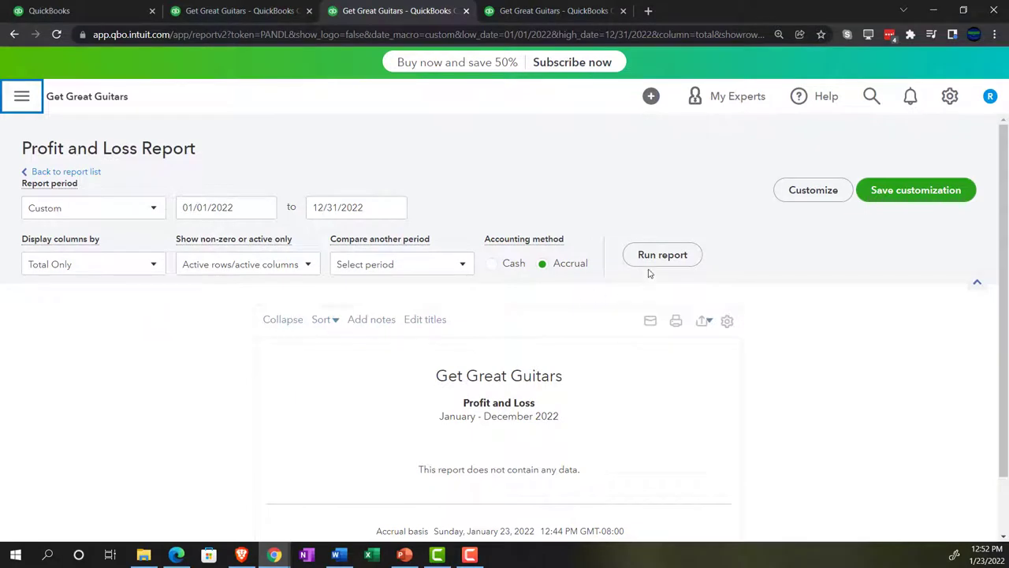
pyautogui.click(631, 255)
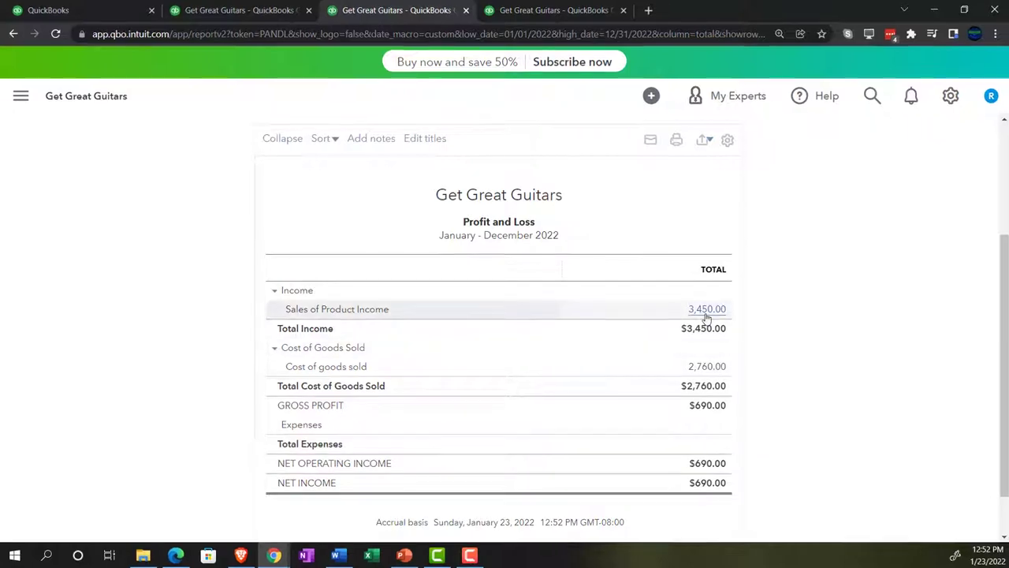
pyautogui.click(706, 310)
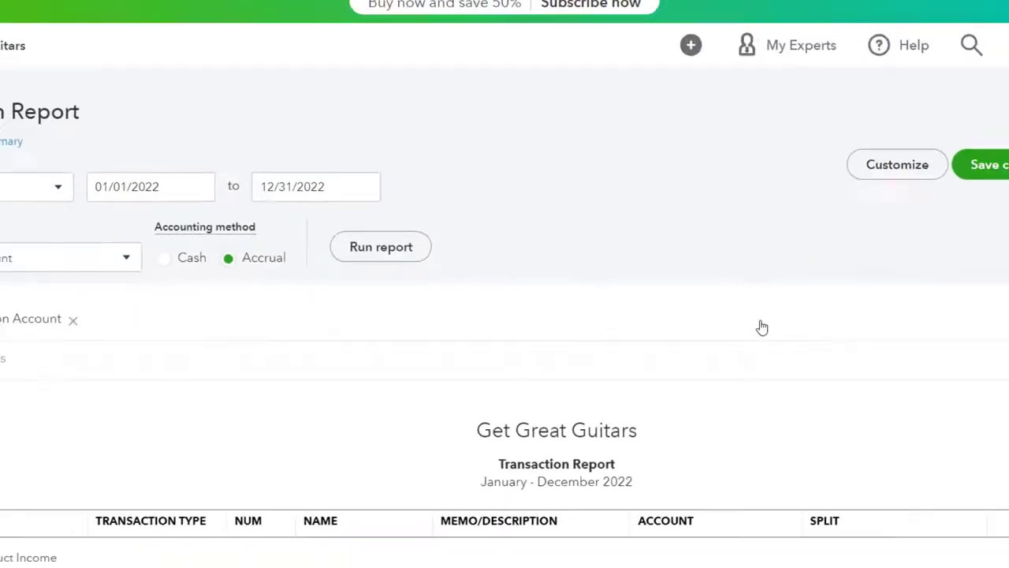
pyautogui.scroll(-3, 762, 327)
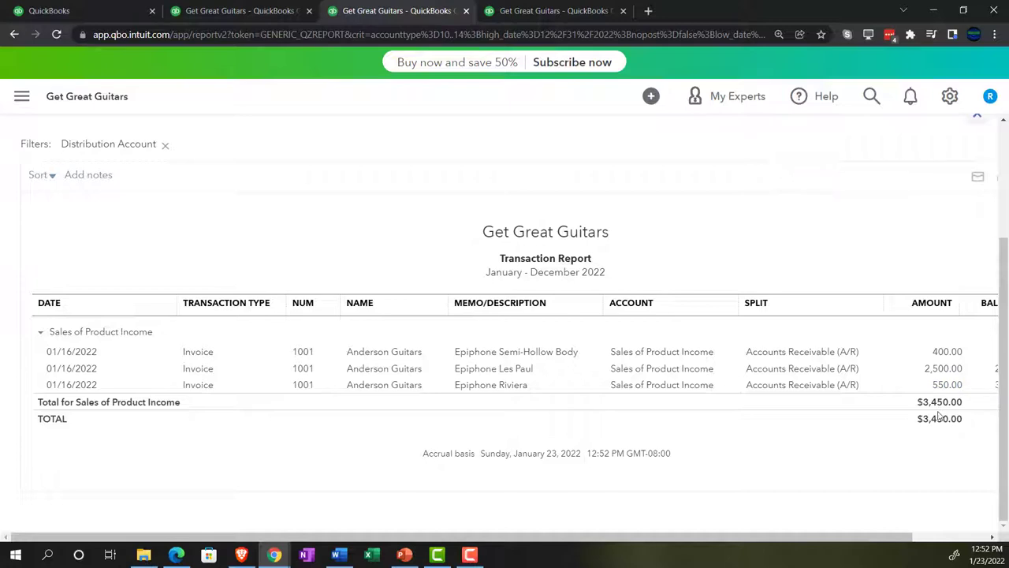
# - Open the invoice from the Epiphone Riviera sales line, check it, close it, and return to the Profit and Loss summary
pyautogui.click(946, 386)
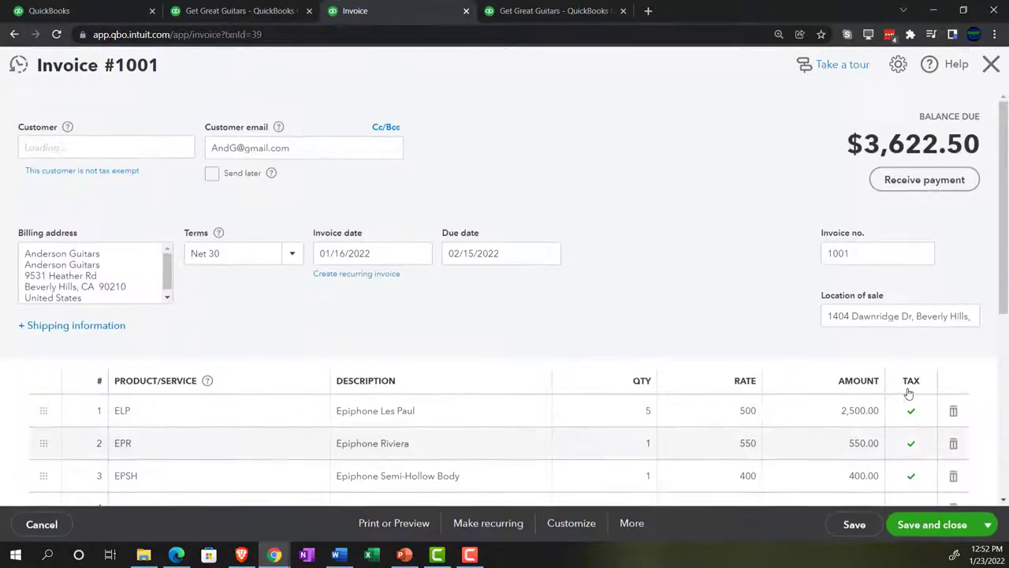
pyautogui.scroll(-2, 907, 396)
pyautogui.scroll(-1, 903, 398)
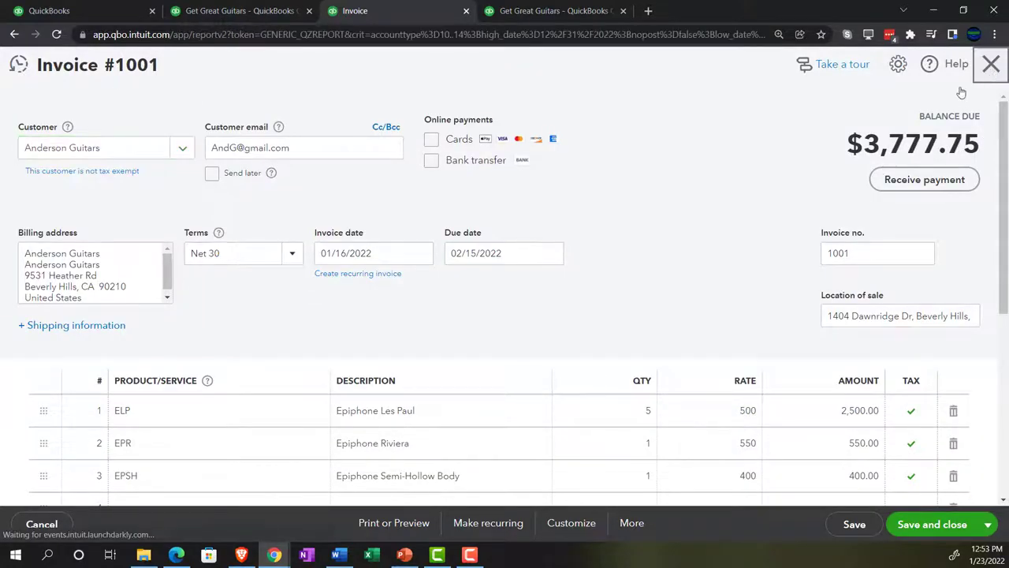
pyautogui.click(992, 69)
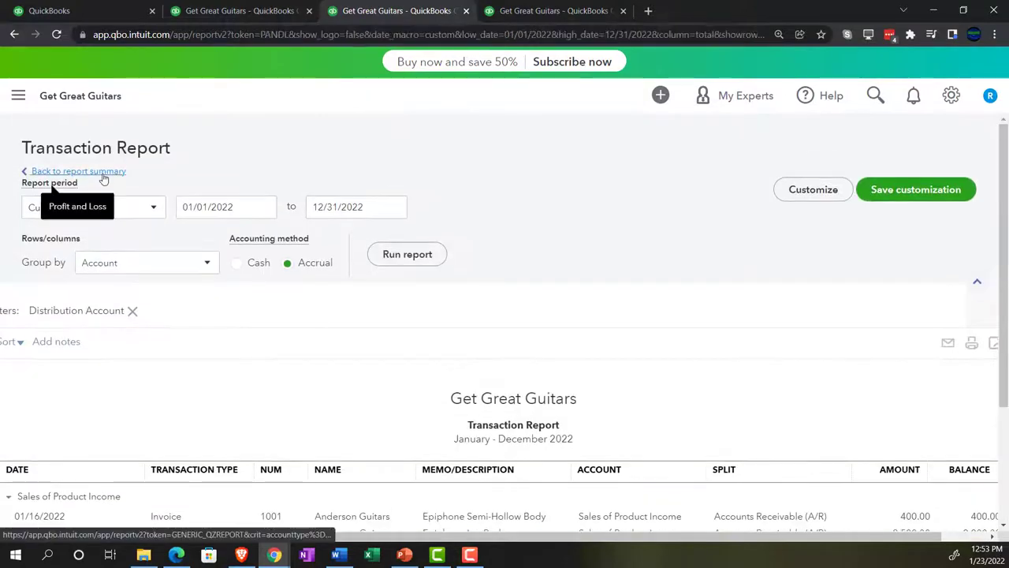
pyautogui.click(103, 176)
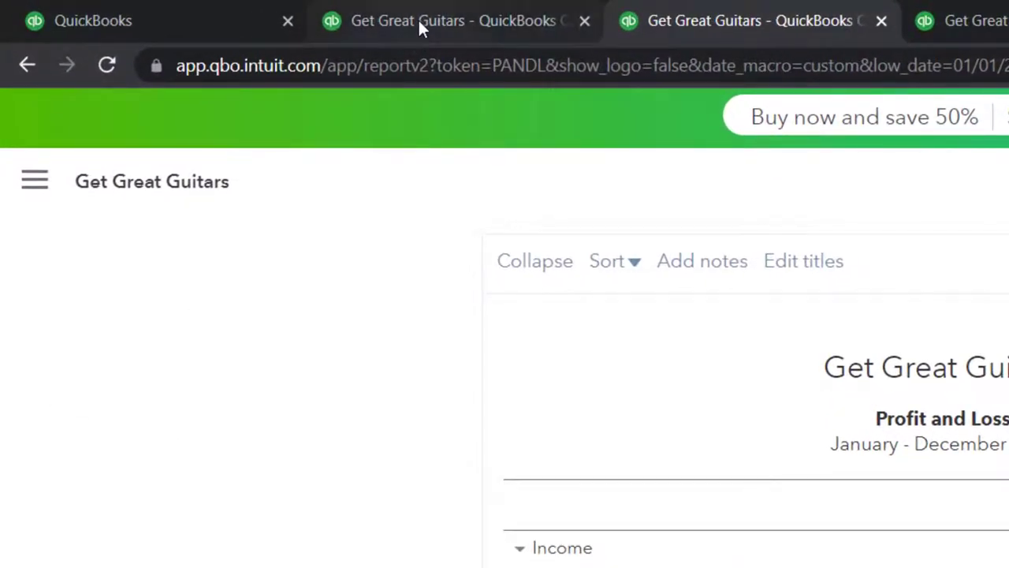
# - Examine the Balance Sheet's current liabilities, including the California Department of Tax and Fee Administration payable, at 150% zoom
pyautogui.click(419, 24)
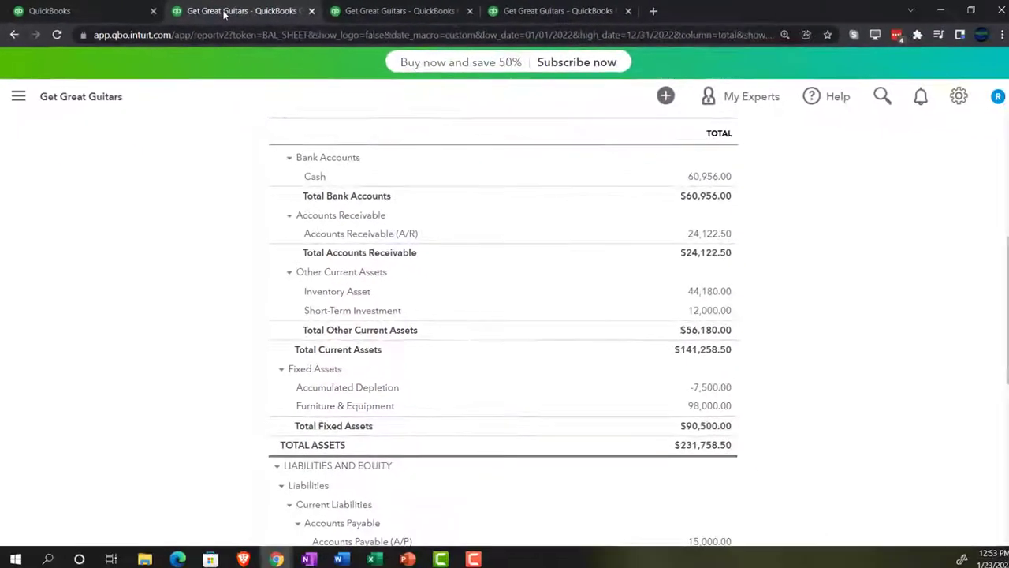
pyautogui.hotkey('ctrl', '+')
pyautogui.hotkey('ctrl', '+')
pyautogui.hotkey('ctrl', '+')
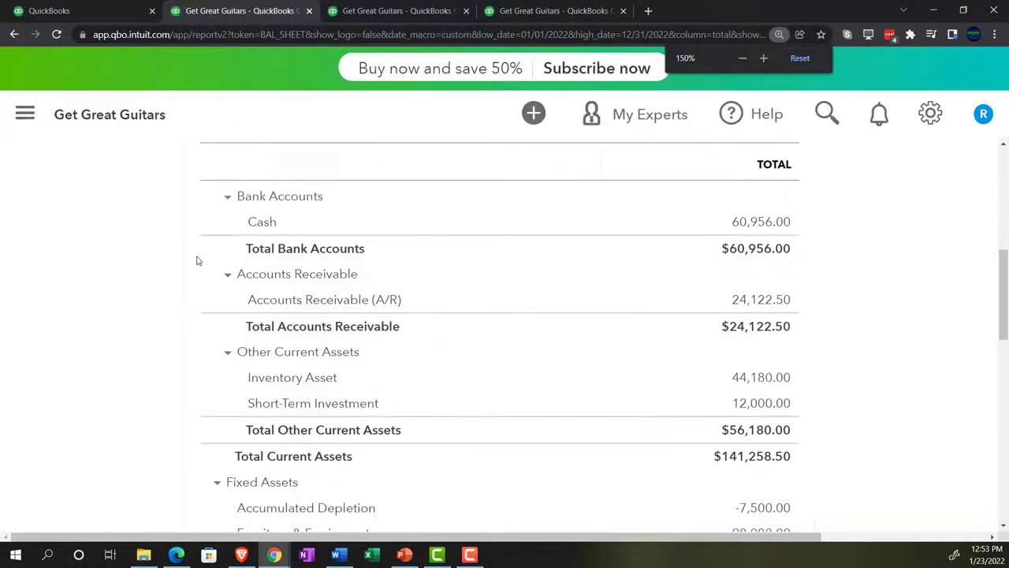
pyautogui.scroll(-4, 169, 267)
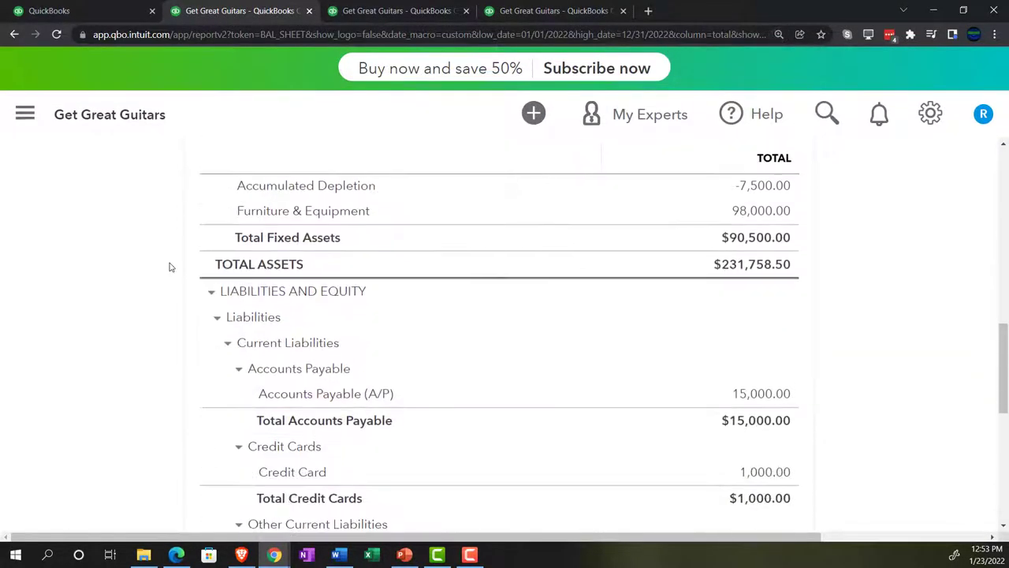
pyautogui.scroll(-3, 169, 267)
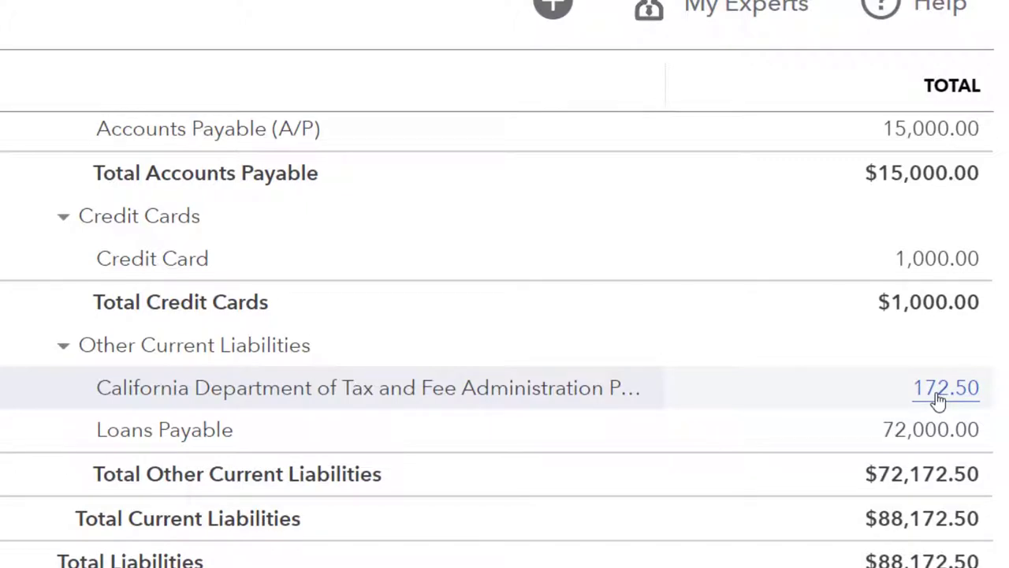
# - Open the transaction report behind the Balance Sheet's Inventory Asset amount and examine the Anderson Guitars invoice lines and their amounts
pyautogui.scroll(5, 939, 401)
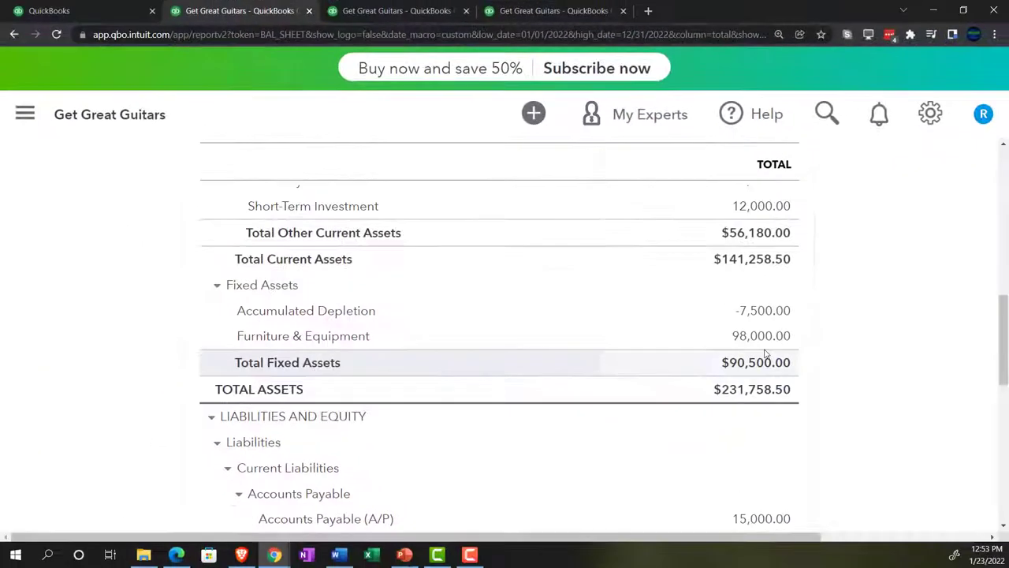
pyautogui.scroll(2, 765, 354)
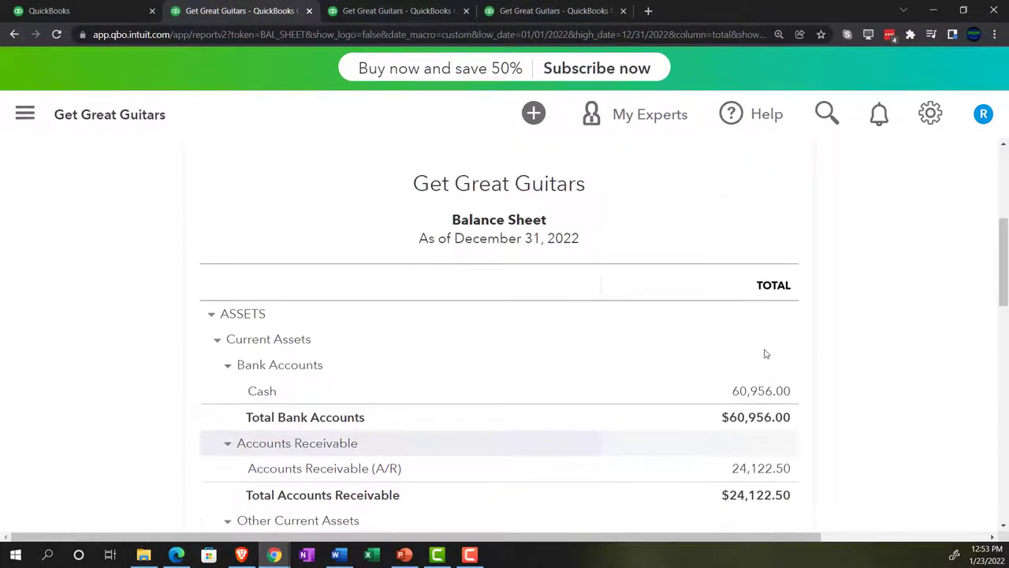
pyautogui.scroll(-2, 763, 354)
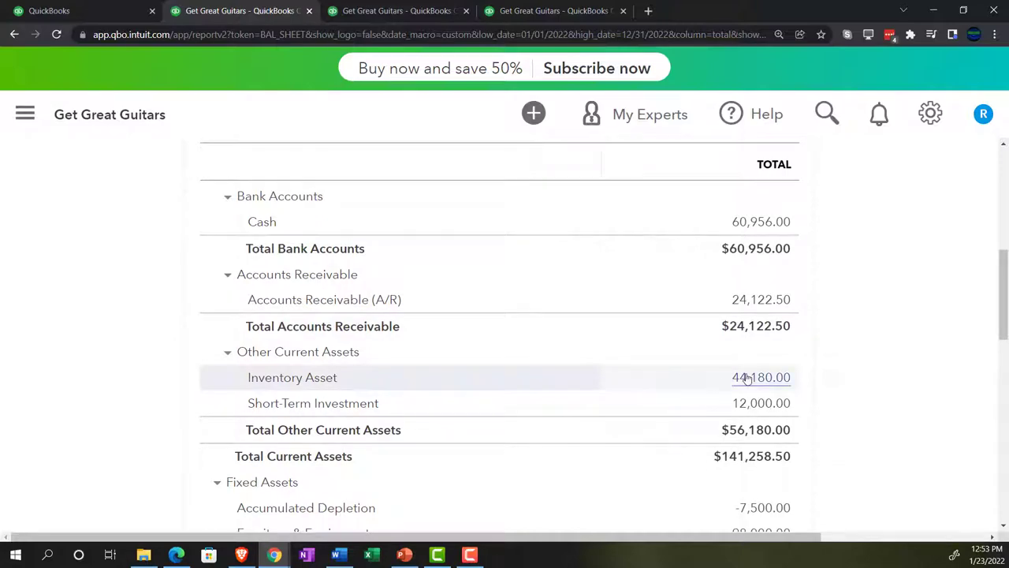
pyautogui.click(747, 378)
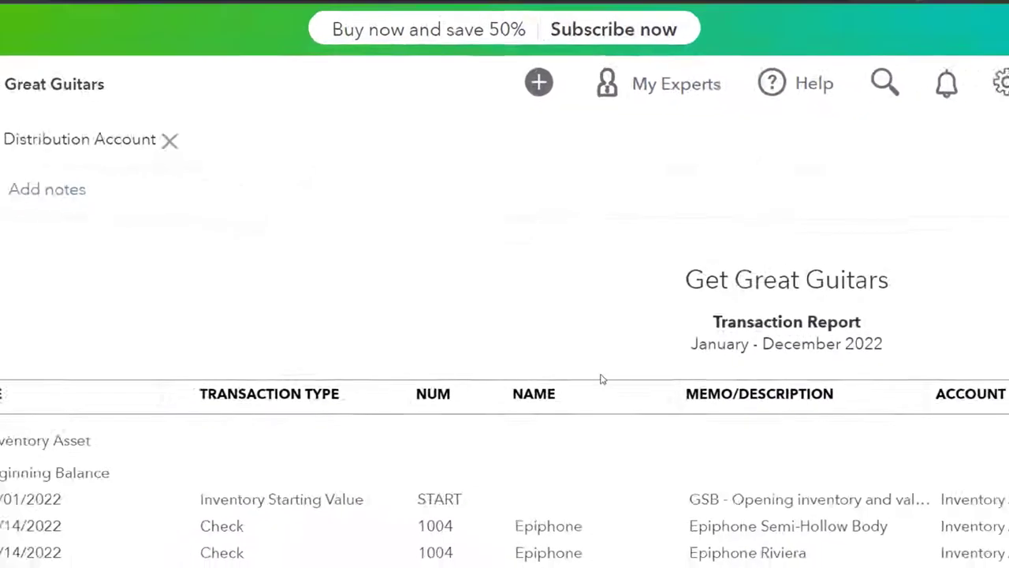
pyautogui.scroll(-2, 653, 545)
pyautogui.hotkey('ctrl', '-')
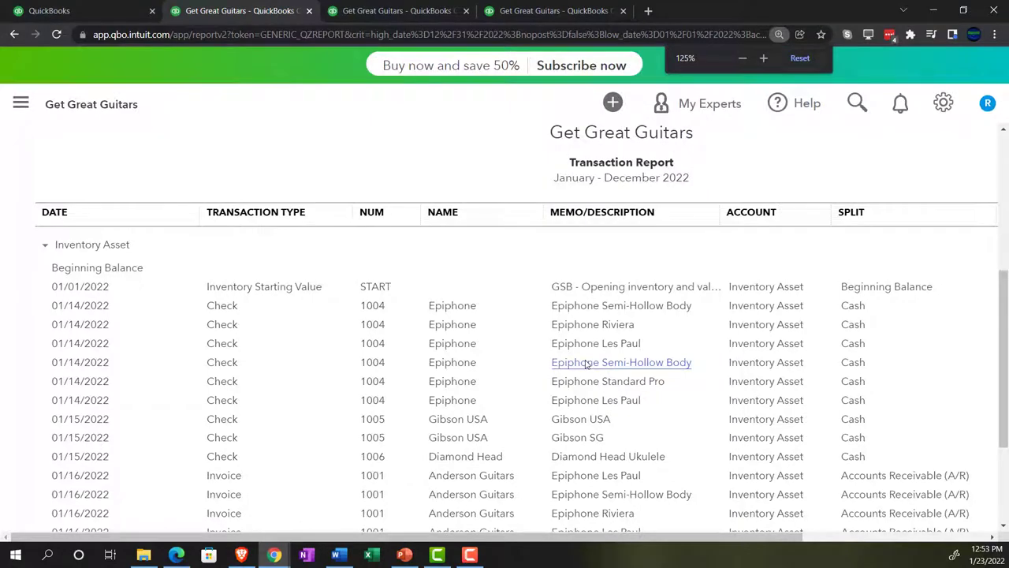
pyautogui.scroll(-2, 586, 364)
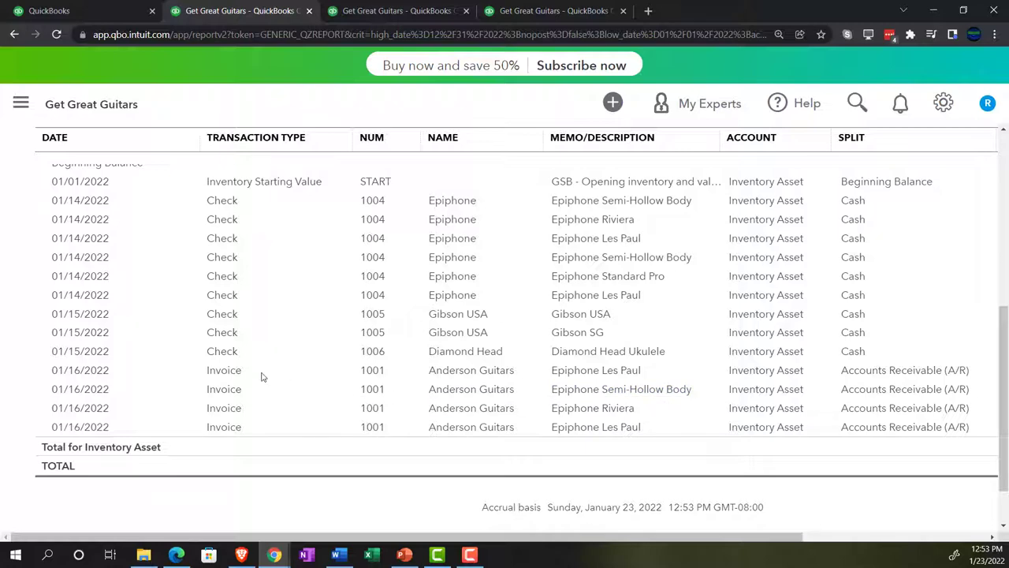
pyautogui.hotkey('ctrl', '-')
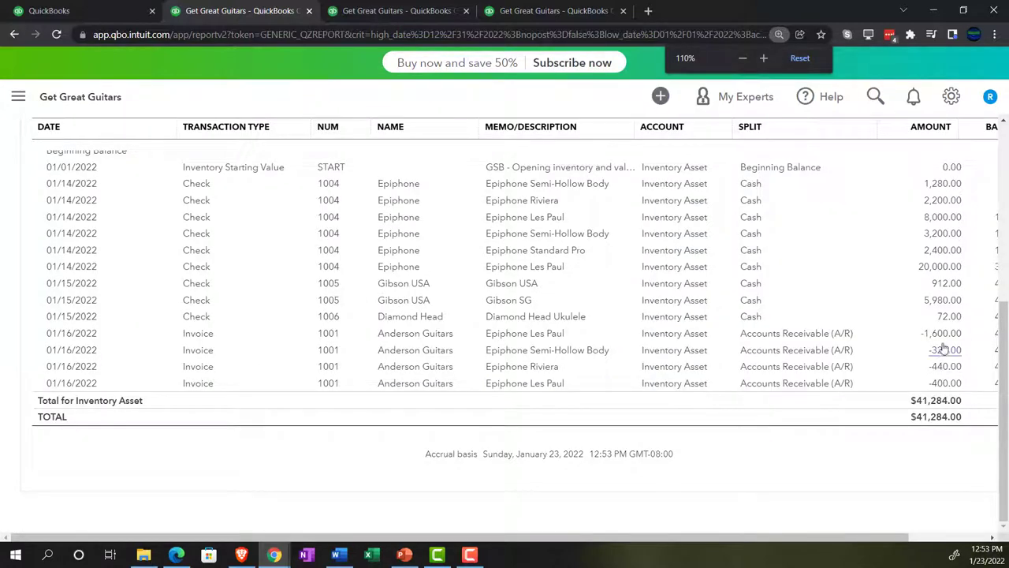
# - Open the invoice from the last Epiphone Les Paul line of the Inventory Asset report, check its product lines, and close it
pyautogui.click(946, 384)
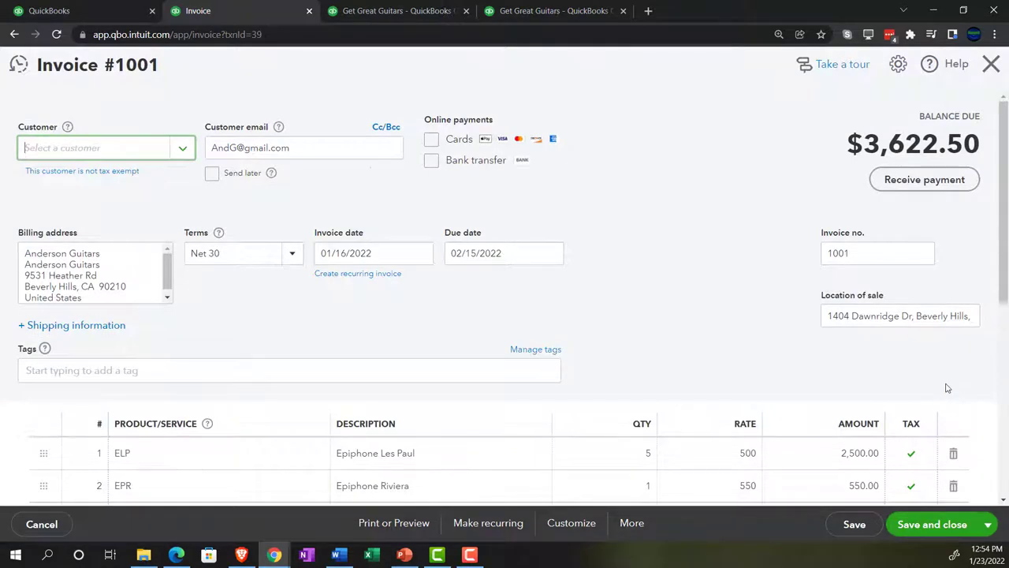
pyautogui.scroll(-1, 762, 424)
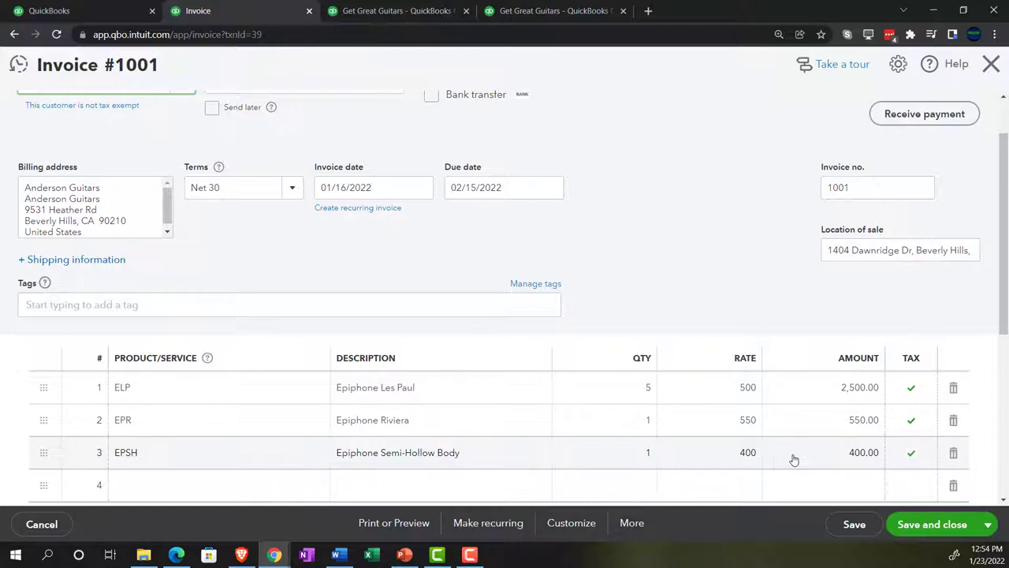
pyautogui.click(990, 66)
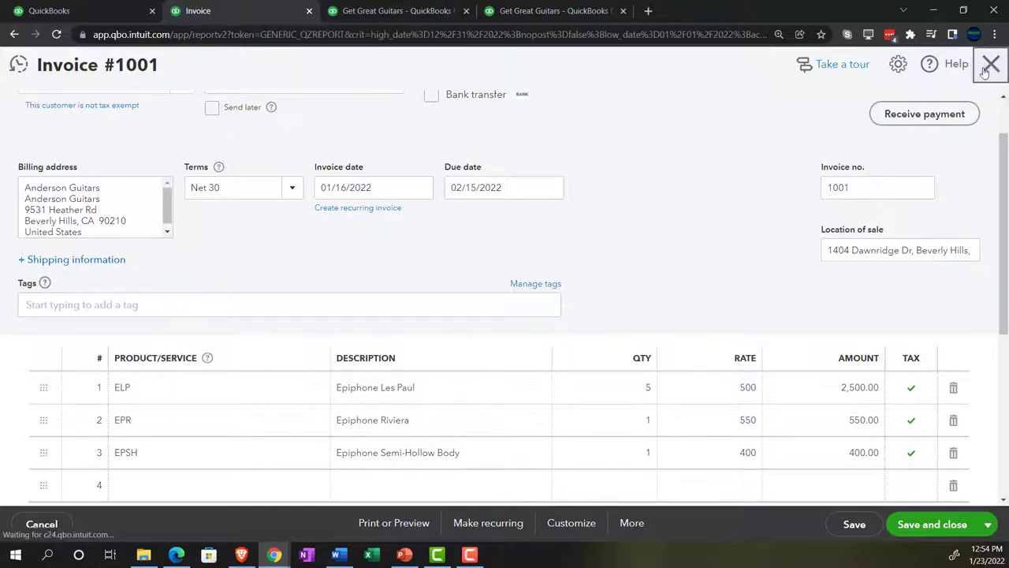
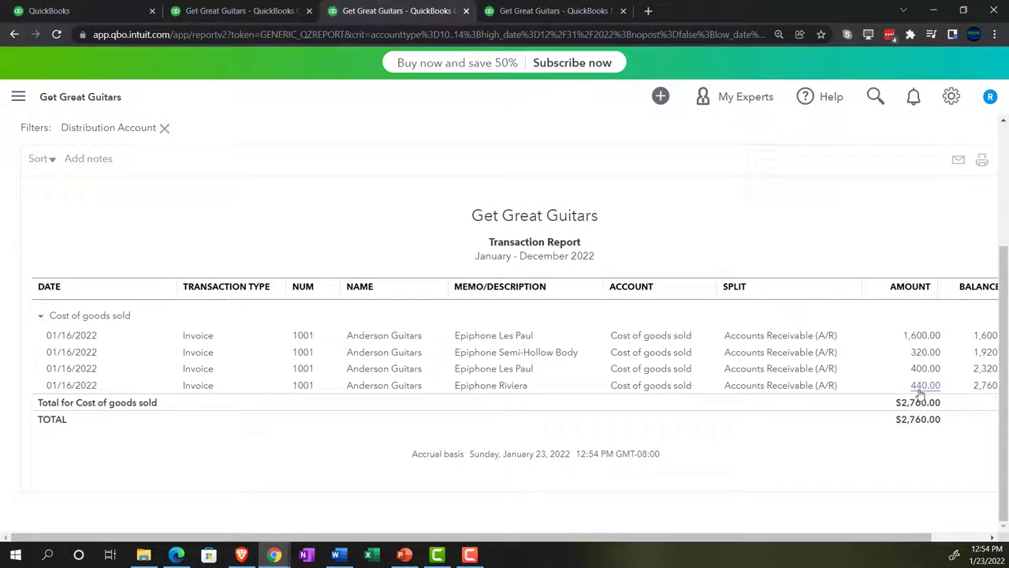
# - Open the invoice from the Epiphone Riviera line of the Cost of goods sold report, check its item quantities and rates, and close it
pyautogui.click(920, 392)
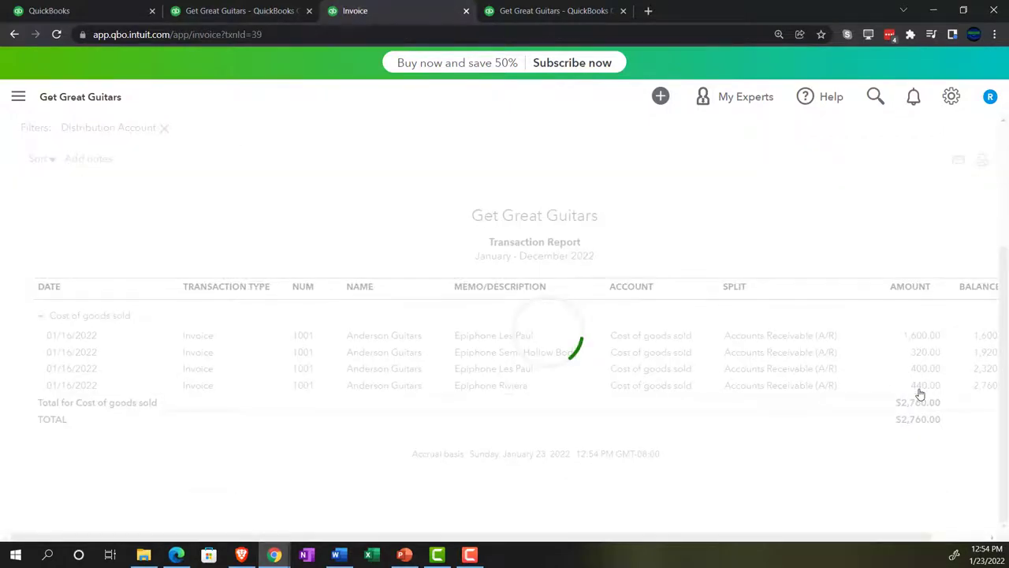
pyautogui.scroll(-1, 746, 379)
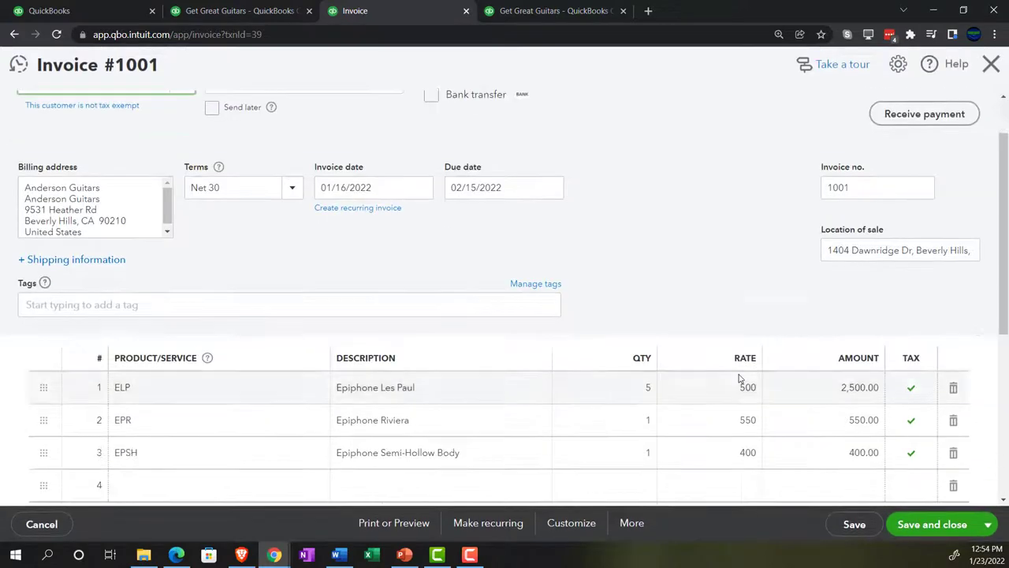
pyautogui.scroll(-1, 739, 379)
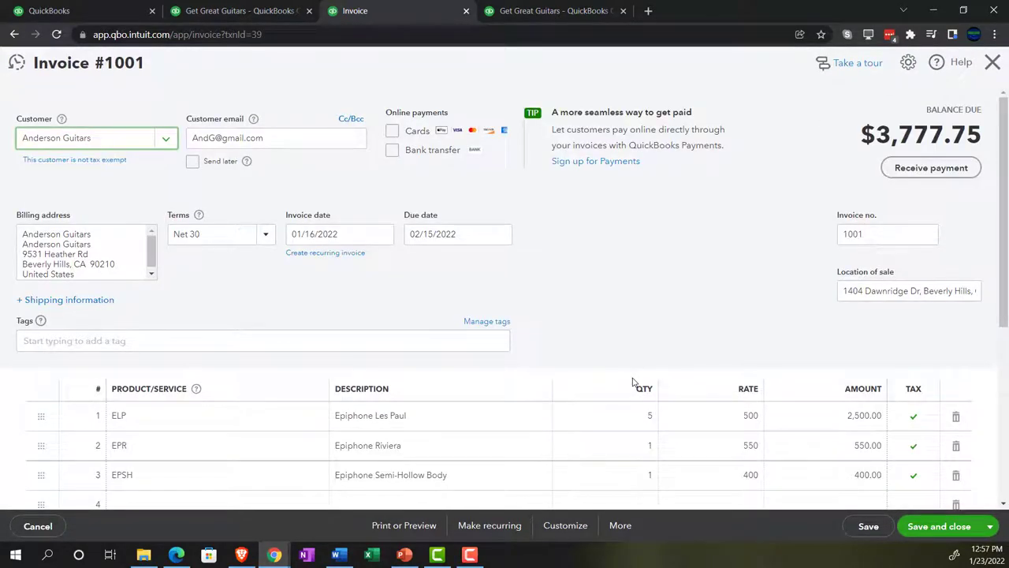
pyautogui.scroll(-1, 632, 383)
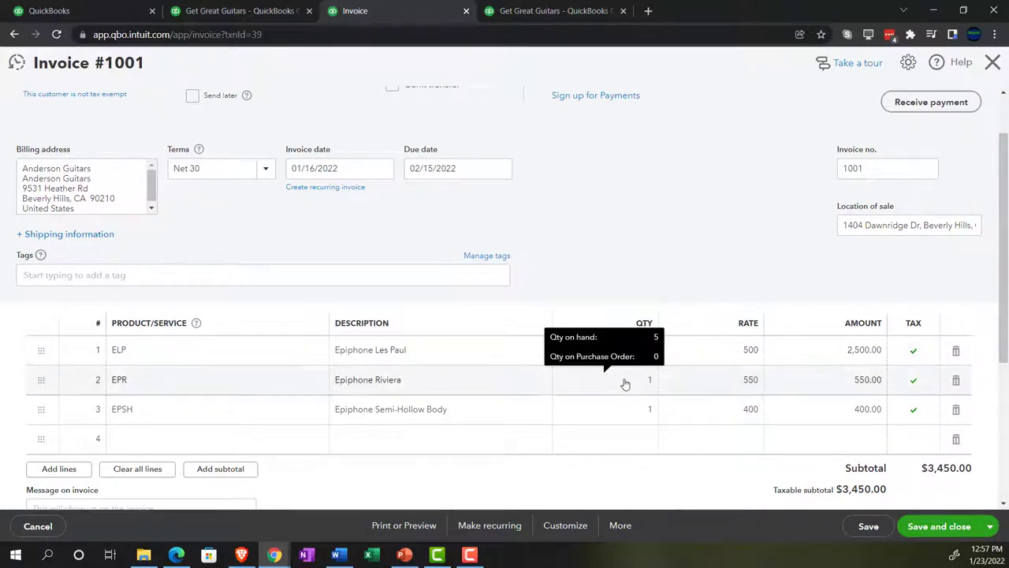
pyautogui.click(991, 64)
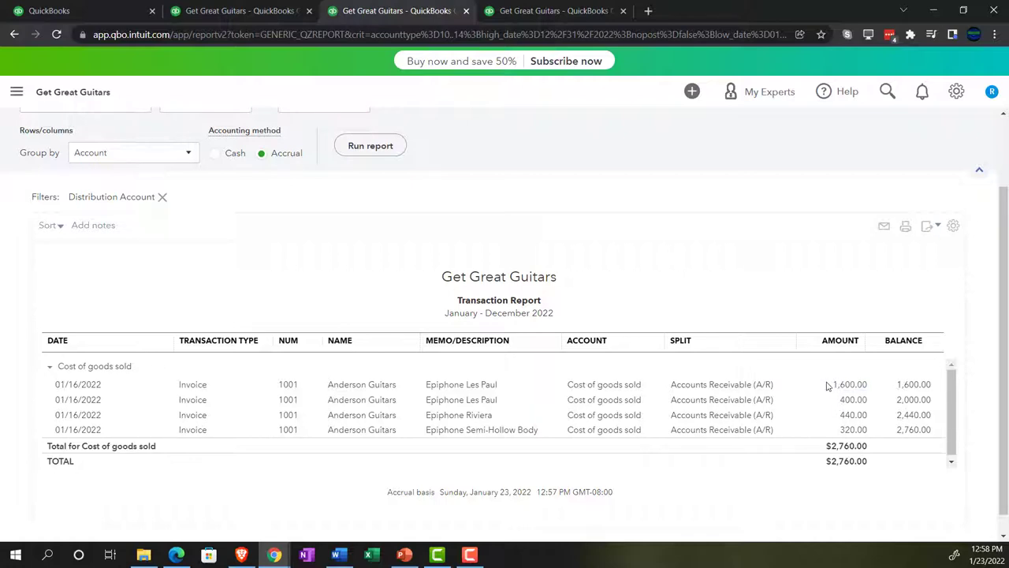
pyautogui.scroll(2, 495, 384)
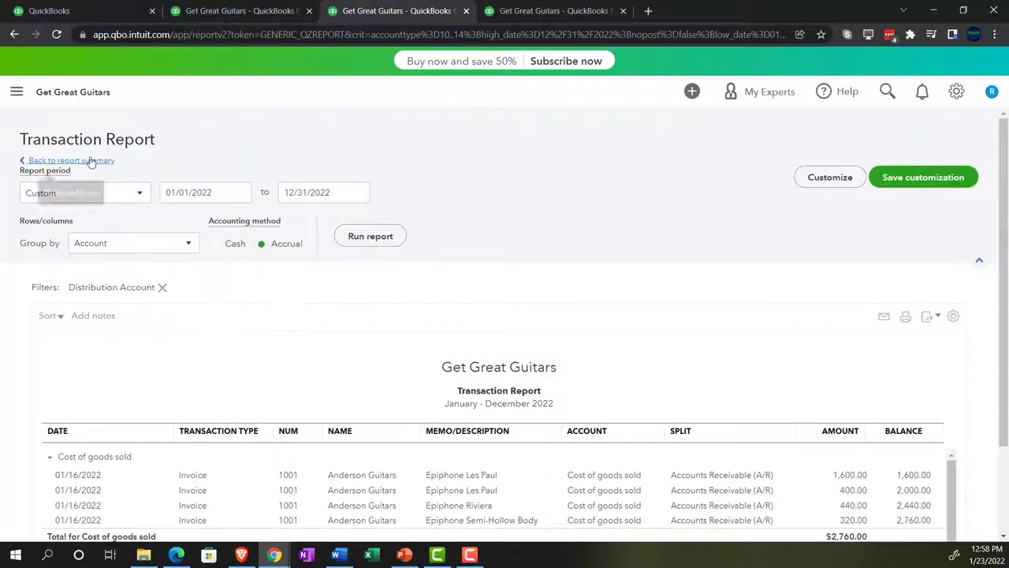
# - Return to the Profit and Loss summary, examine its income and cost of goods sold, and review the Balance Sheet's assets
pyautogui.click(91, 161)
pyautogui.scroll(-3, 157, 281)
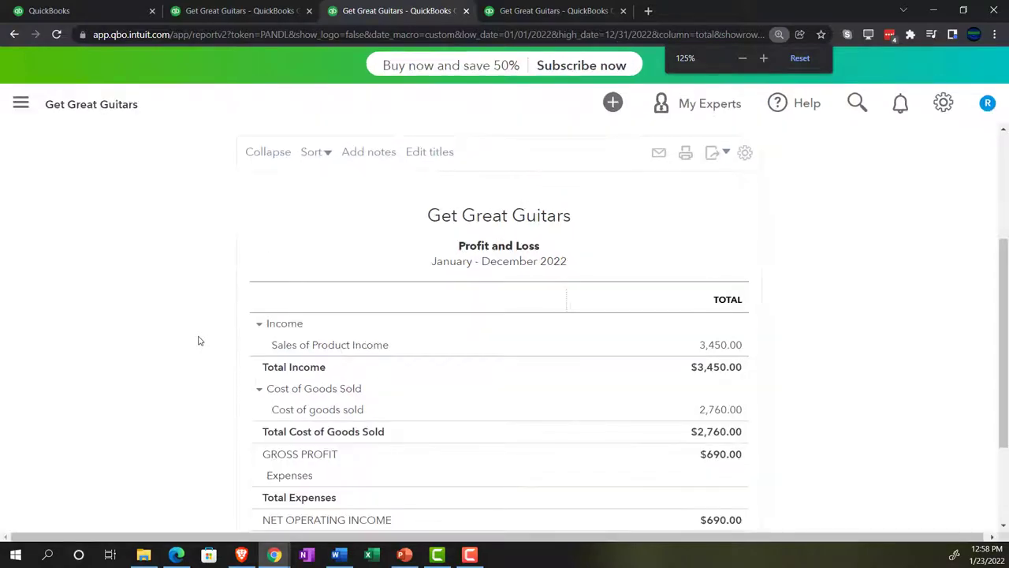
pyautogui.click(364, 40)
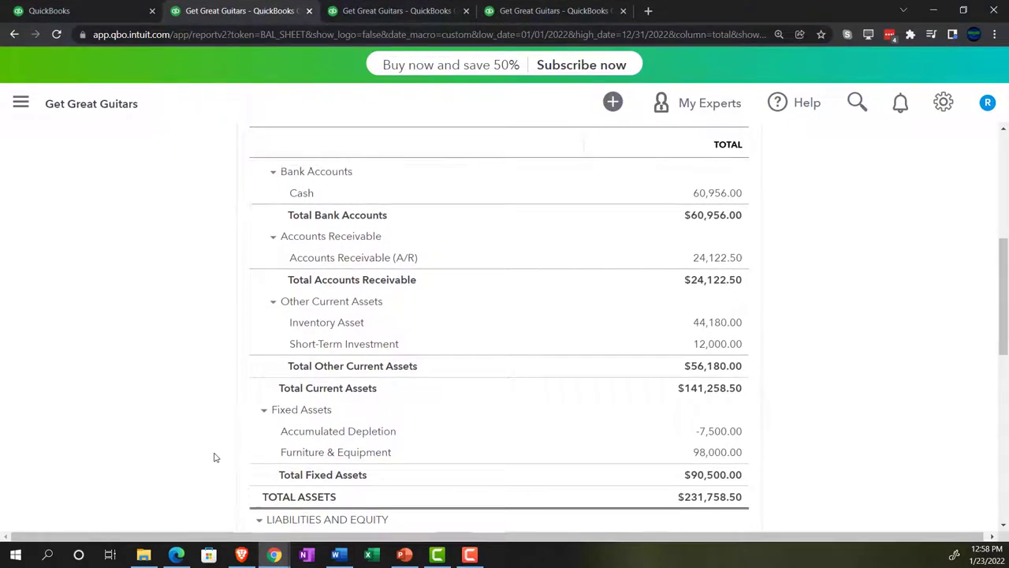
pyautogui.scroll(2, 214, 457)
pyautogui.scroll(-1, 214, 457)
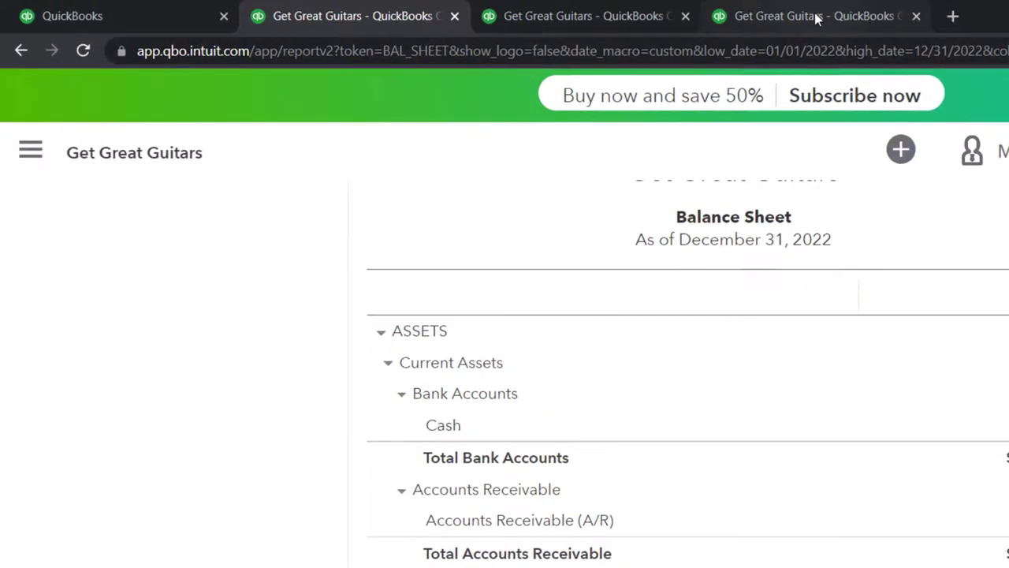
# - Reload the outdated Trial Balance, duplicate its browser tab, and check the account balances as of December 31, 2022
pyautogui.click(815, 13)
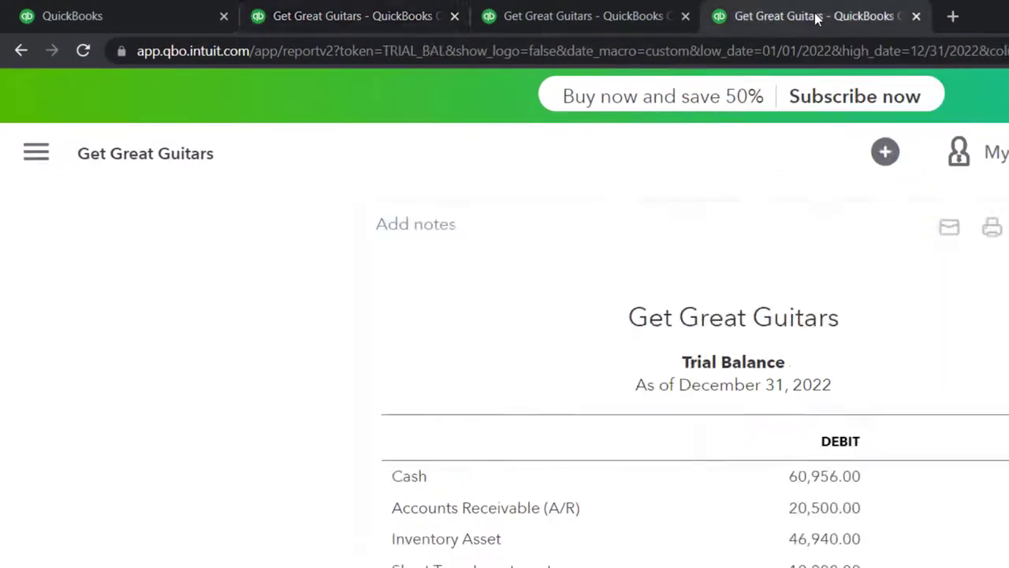
pyautogui.rightClick(814, 12)
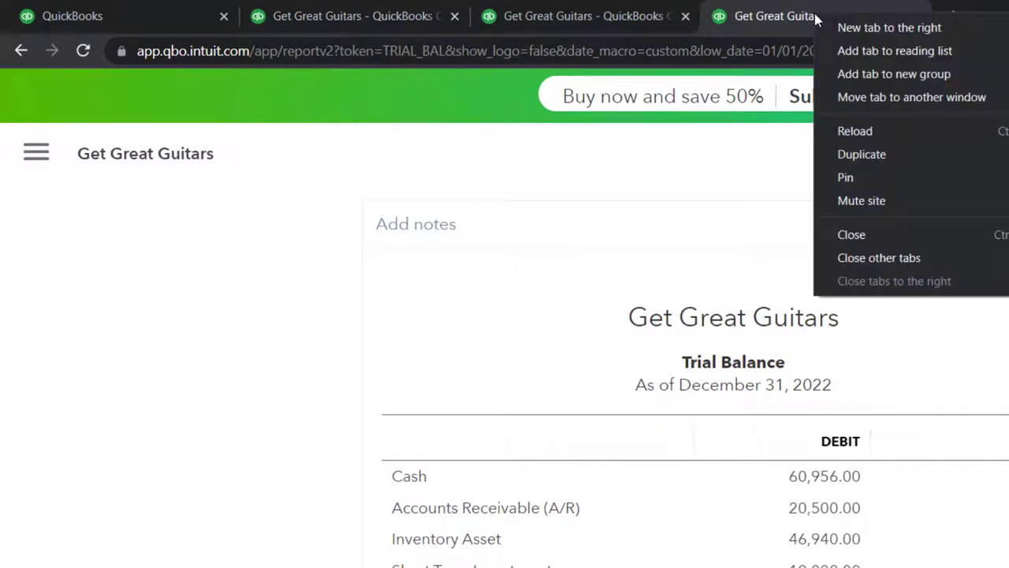
pyautogui.click(838, 131)
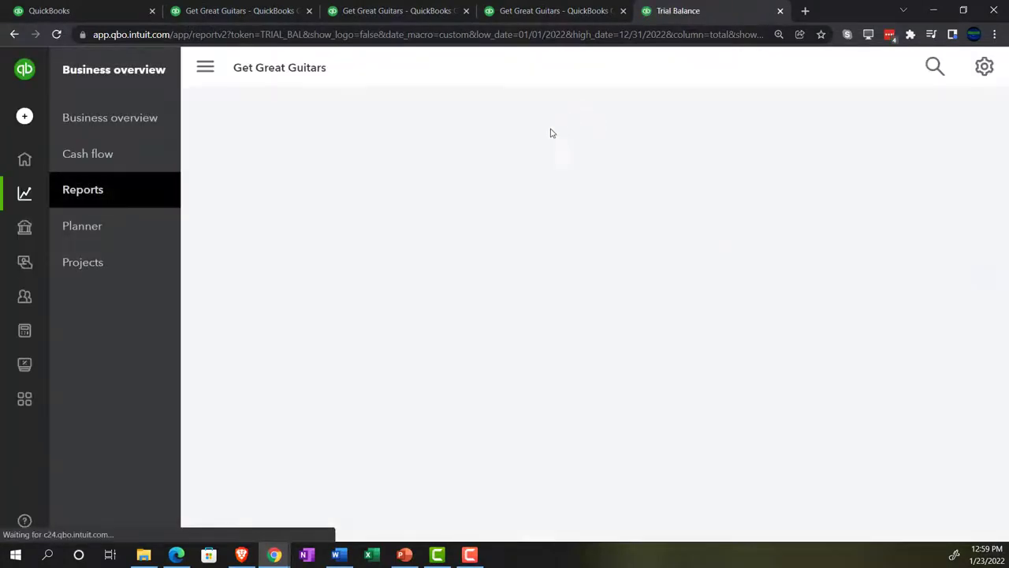
pyautogui.scroll(-3, 477, 189)
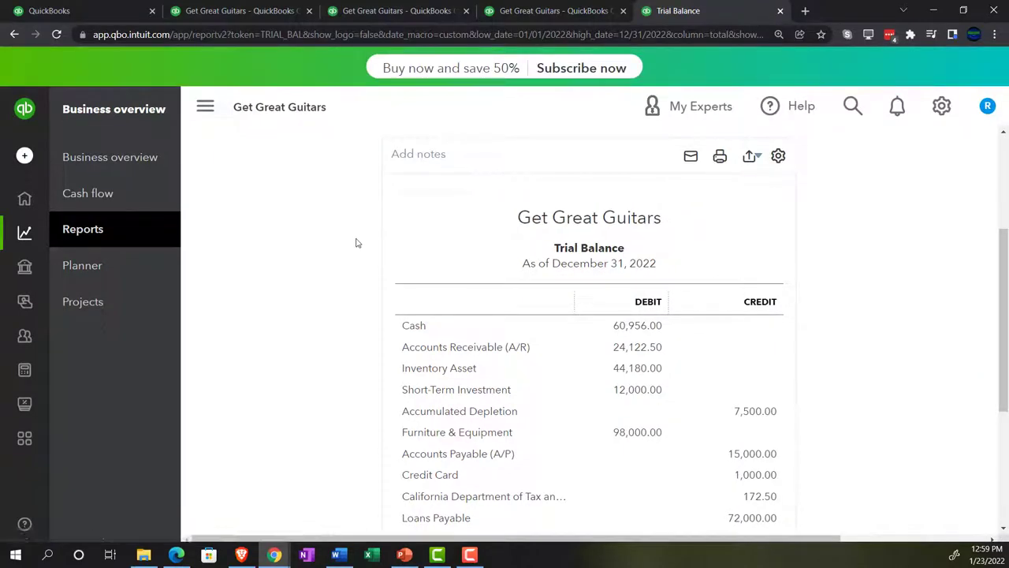
# - Open the Customer Balance Detail report from the standard reports and compare its total with the Balance Sheet's Accounts Receivable
pyautogui.click(86, 237)
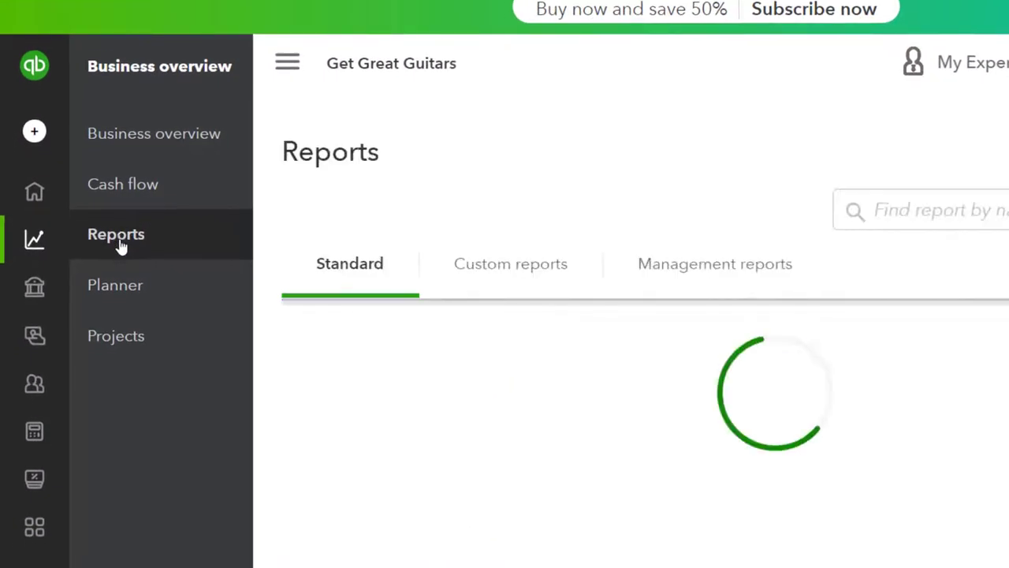
pyautogui.click(287, 63)
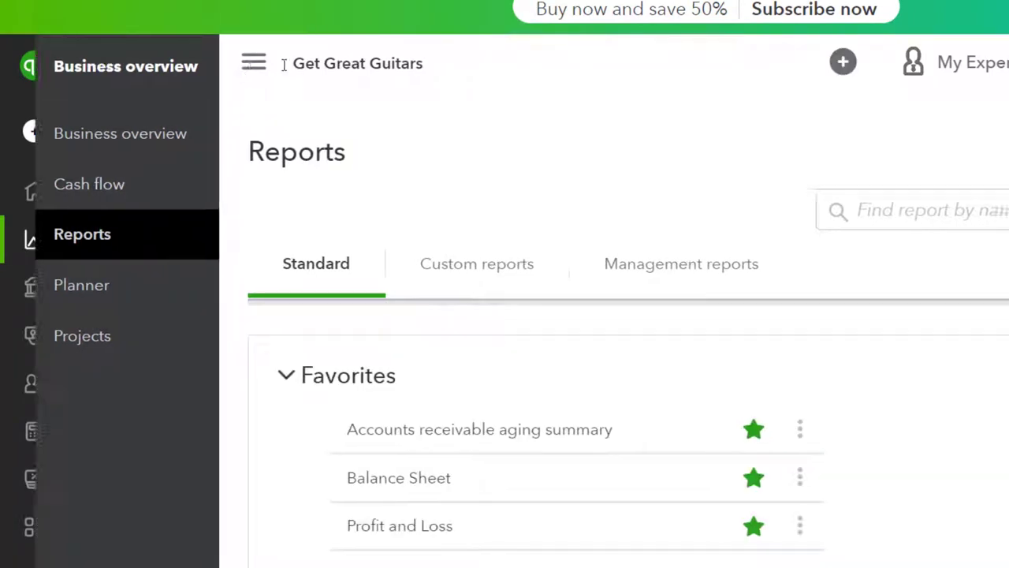
pyautogui.scroll(-4, 446, 448)
pyautogui.scroll(-7, 446, 448)
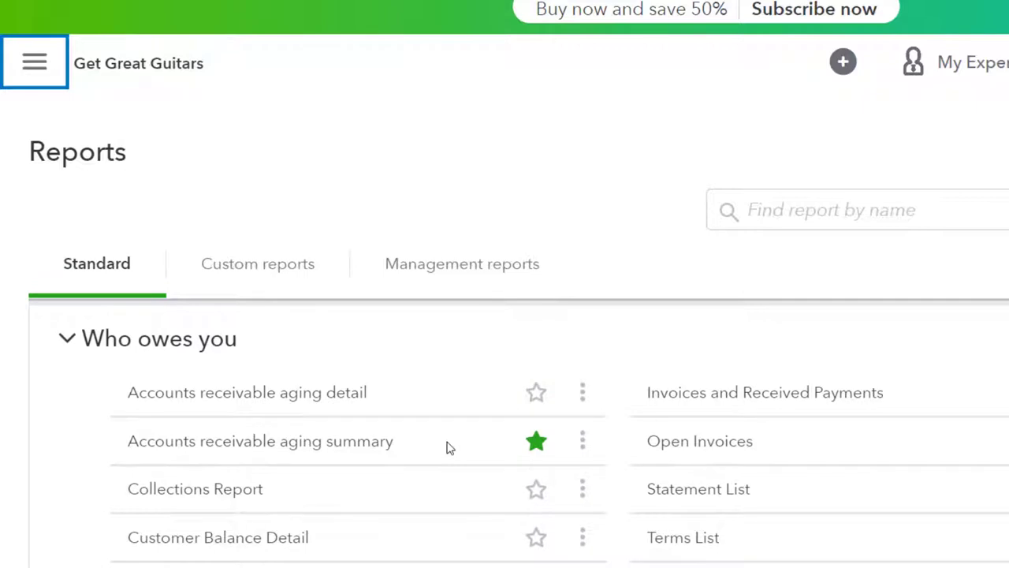
pyautogui.click(251, 544)
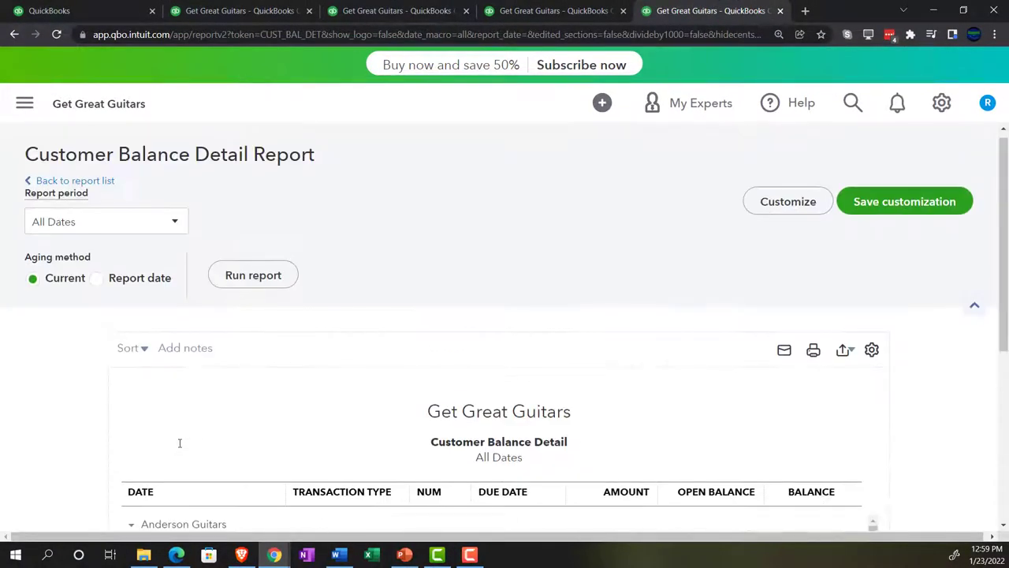
pyautogui.scroll(-3, 179, 443)
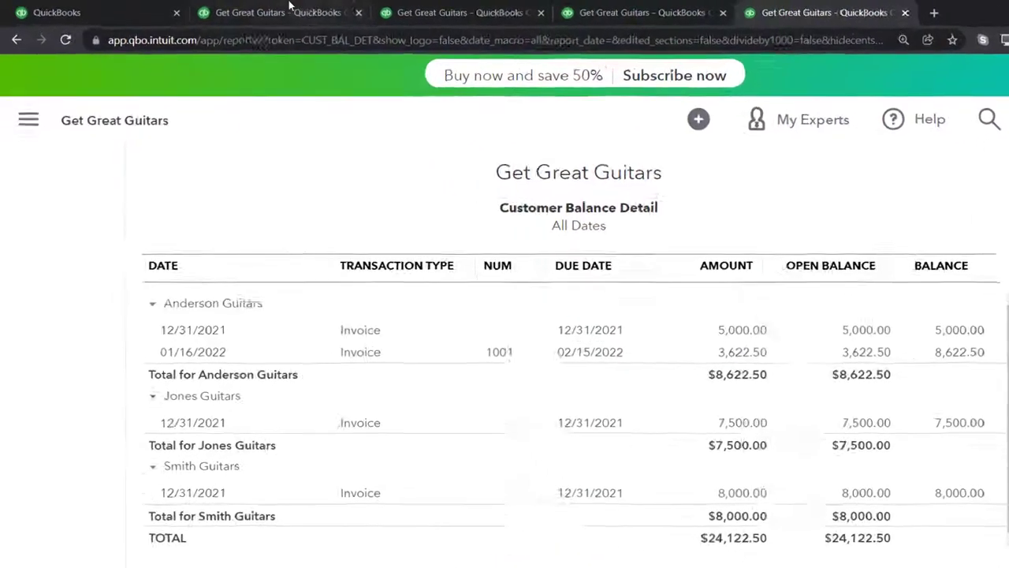
pyautogui.click(365, 6)
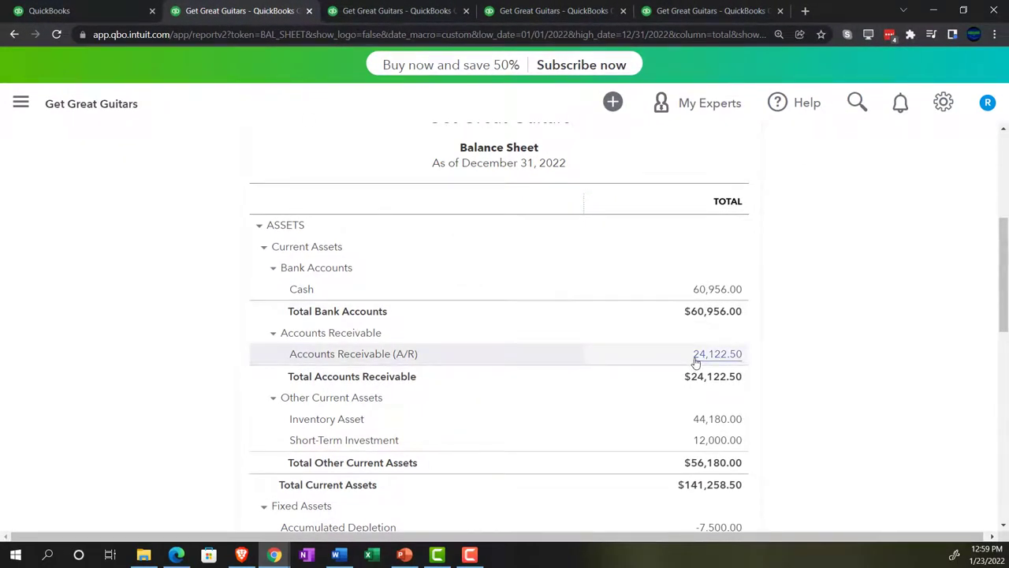
pyautogui.scroll(-1, 695, 361)
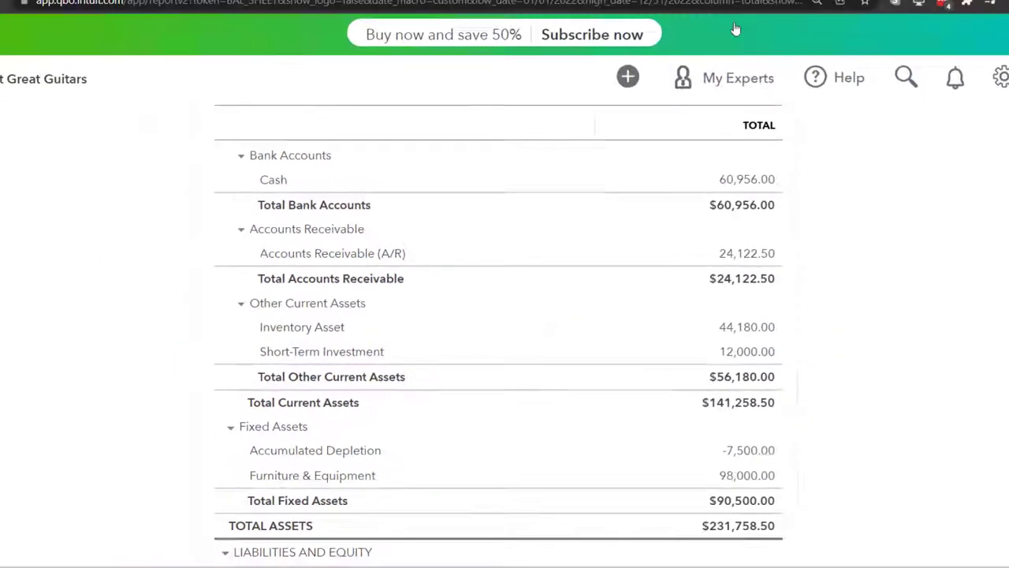
# - Duplicate the Customer Balance Detail browser tab and open the Reports list in the copy with the navigation collapsed
pyautogui.click(852, 14)
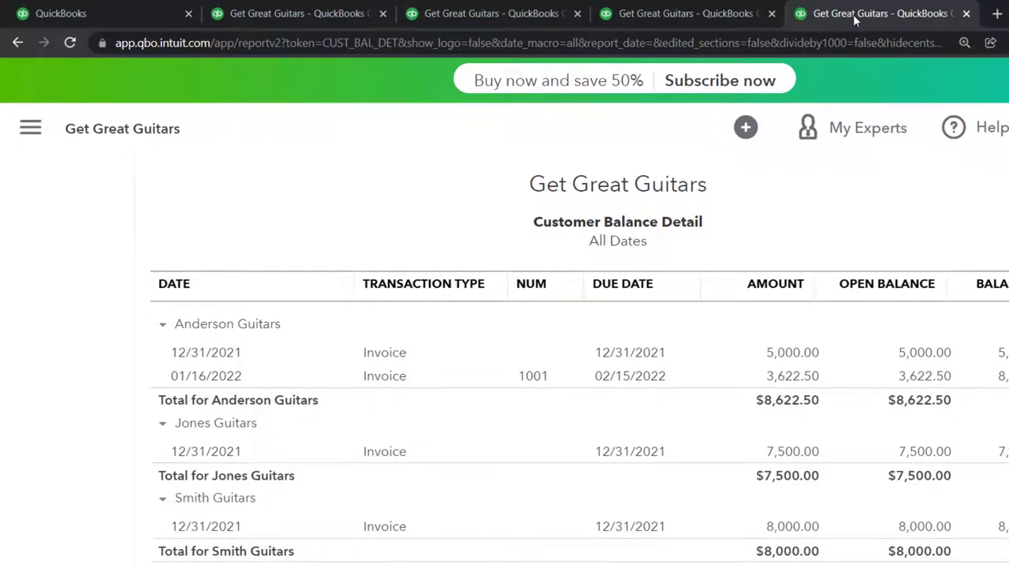
pyautogui.rightClick(853, 14)
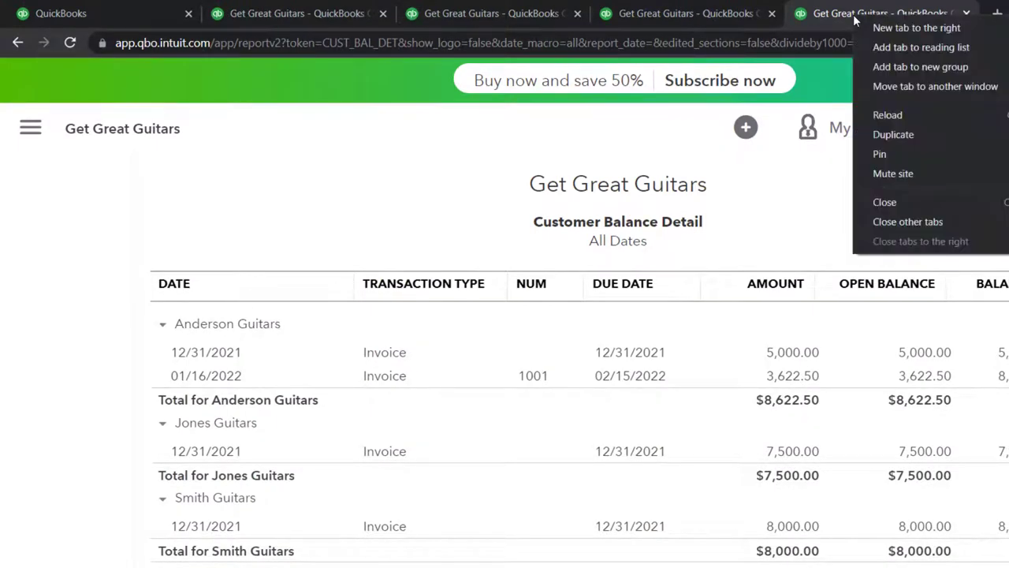
pyautogui.click(901, 142)
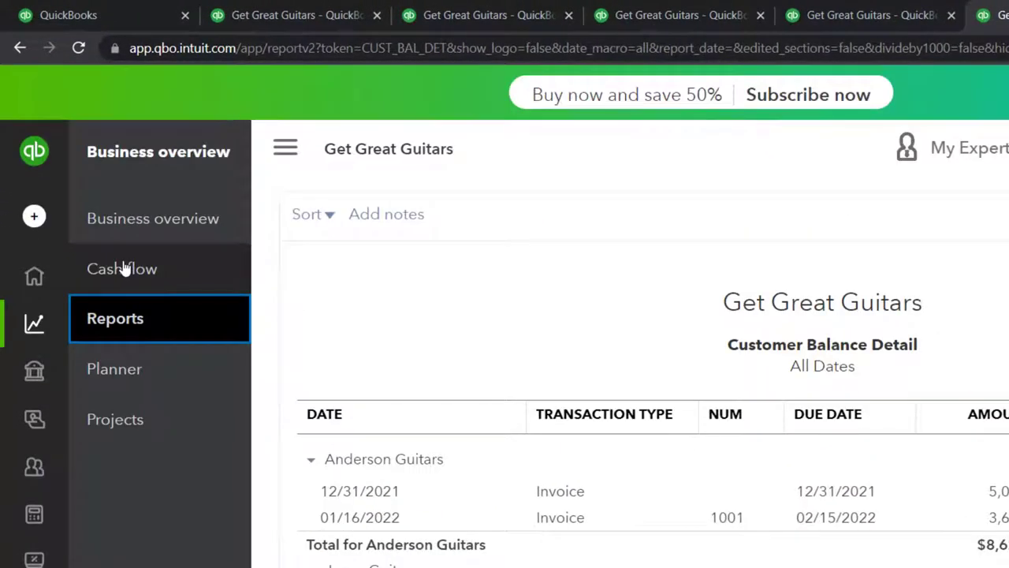
pyautogui.click(127, 326)
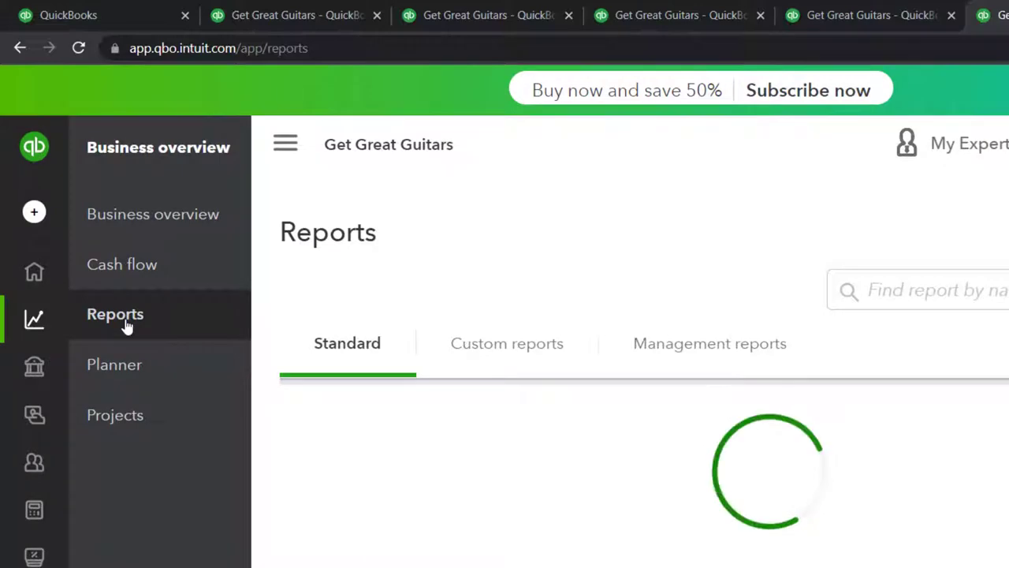
pyautogui.click(284, 158)
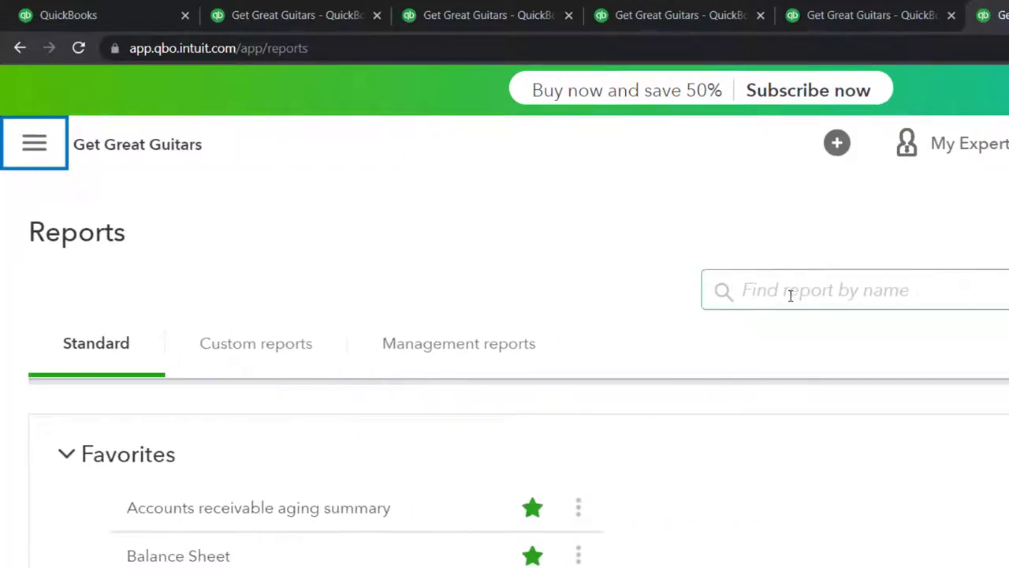
# - Search the reports for "inve", open Inventory Valuation Summary, and compare its total asset value with the Balance Sheet's Inventory Asset
pyautogui.click(803, 295)
pyautogui.write('inve')
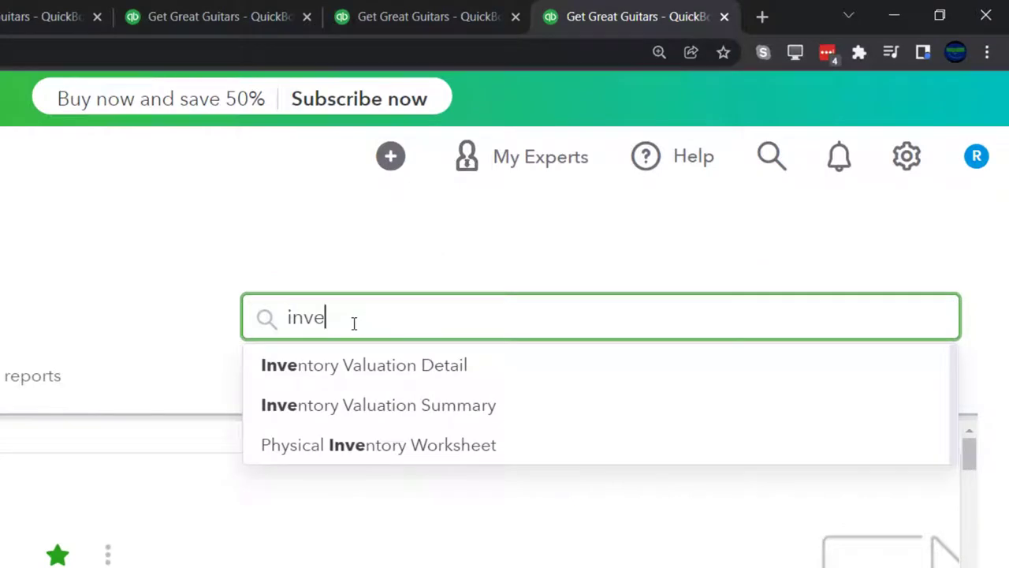
pyautogui.press('Down')
pyautogui.press('Down')
pyautogui.press('Return')
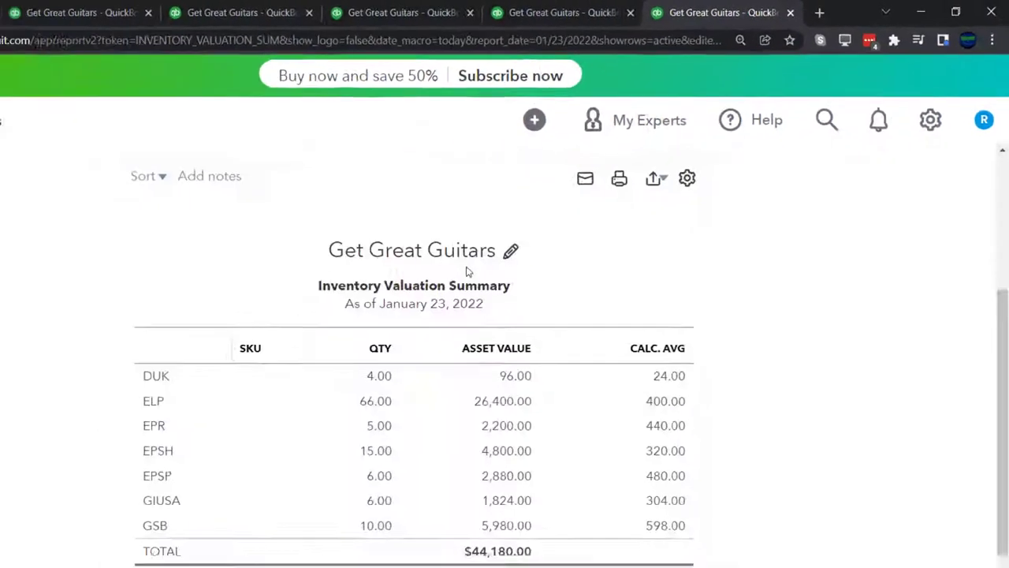
pyautogui.hotkey('ctrl', '+')
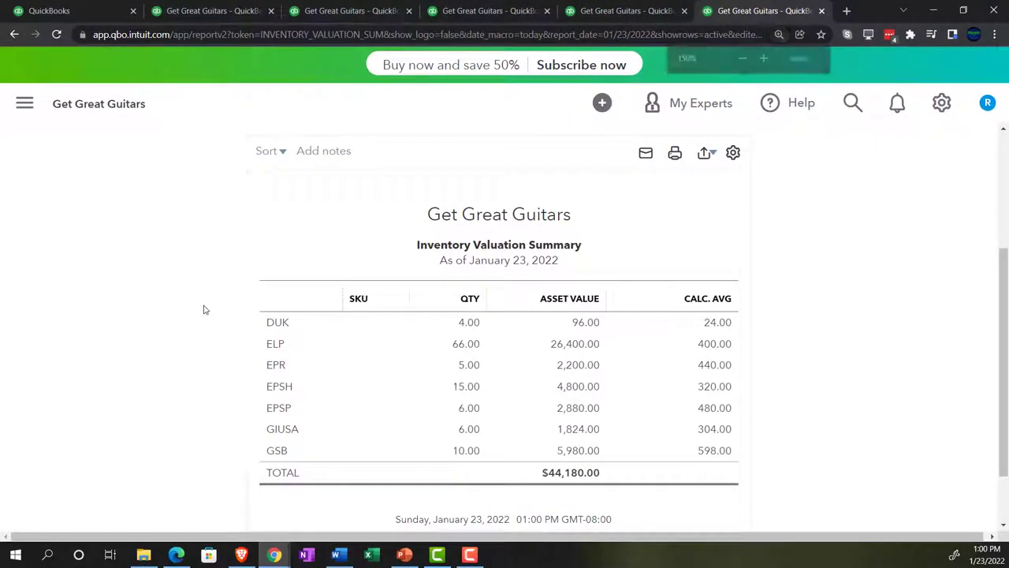
pyautogui.scroll(-1, 200, 310)
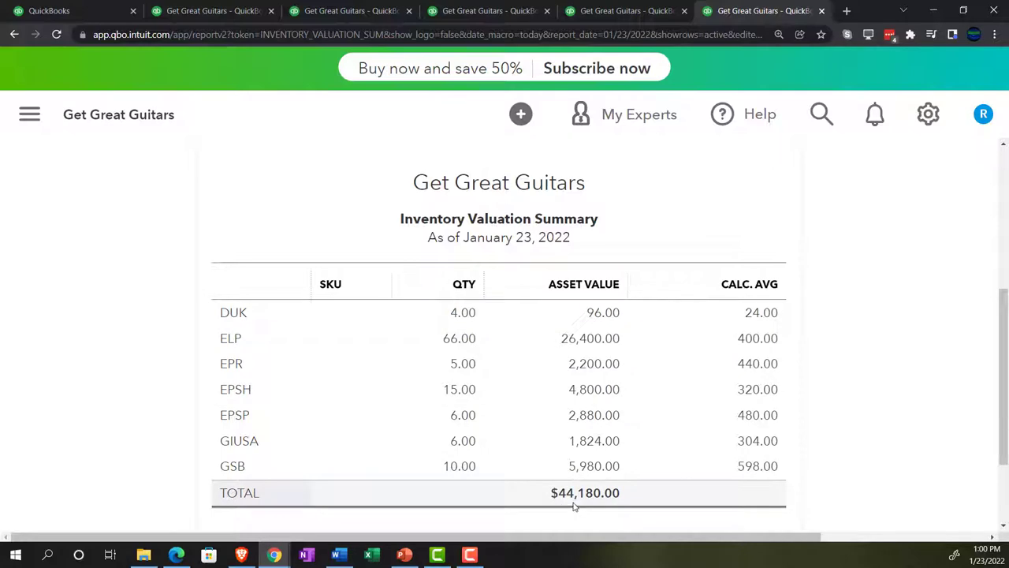
pyautogui.click(237, 10)
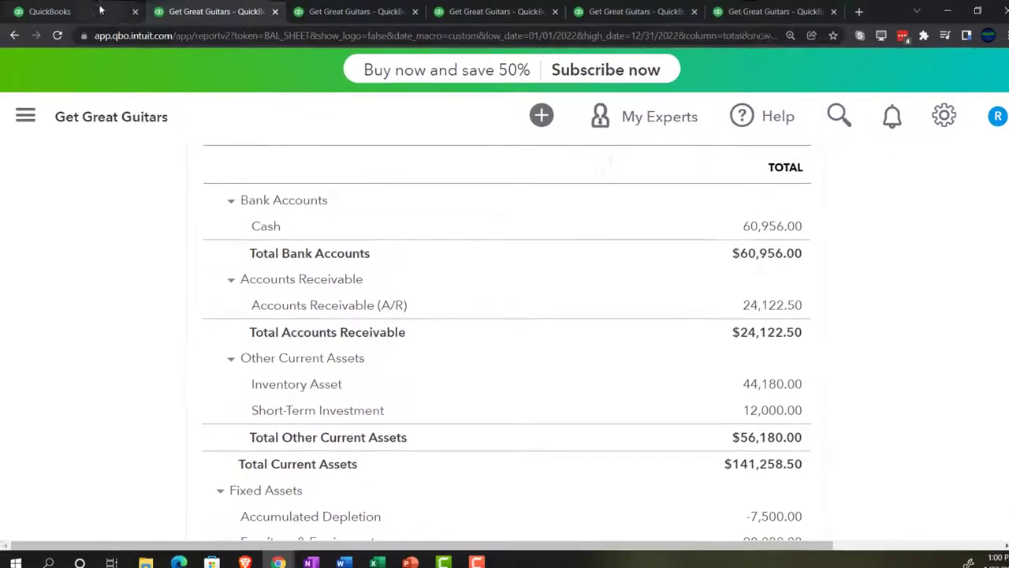
# - Return to the Get Great Guitars home page, reduce the page zoom, and open the Get paid & pay section
pyautogui.click(101, 9)
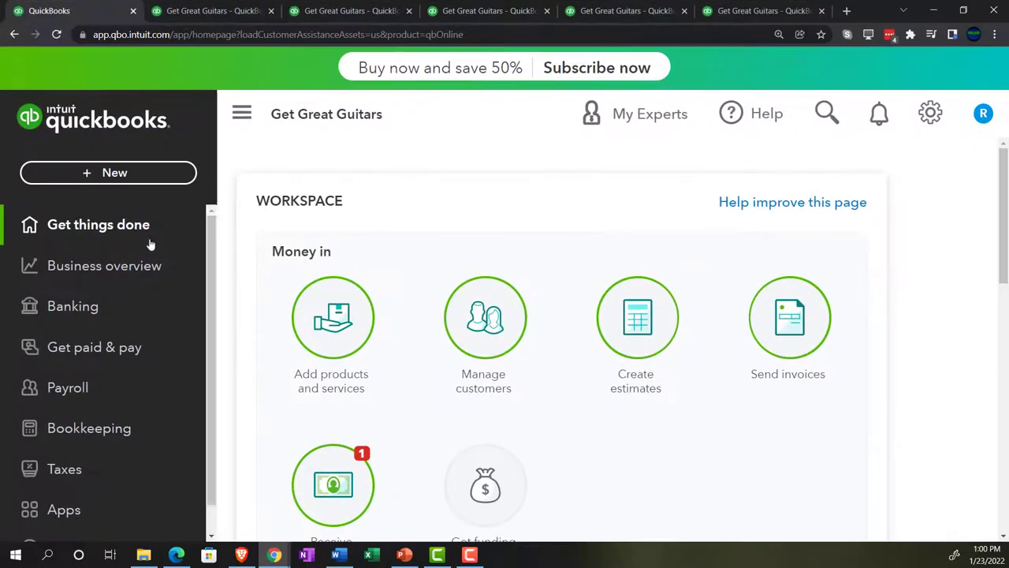
pyautogui.hotkey('ctrl', '-')
pyautogui.hotkey('ctrl', '-')
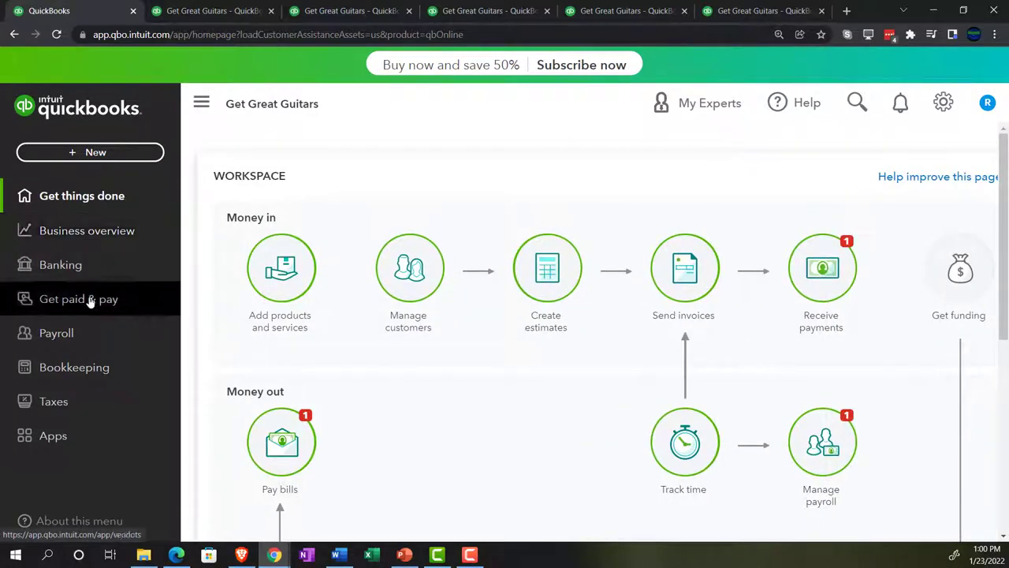
pyautogui.click(116, 323)
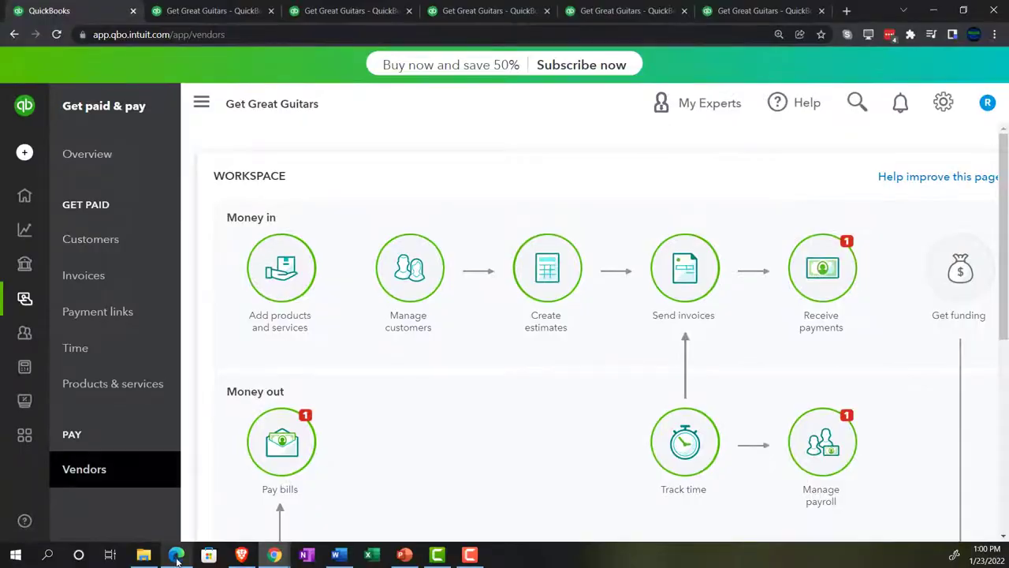
# - Switch to the Sample Company in Microsoft Edge and open the Customers page within Sales
pyautogui.click(177, 555)
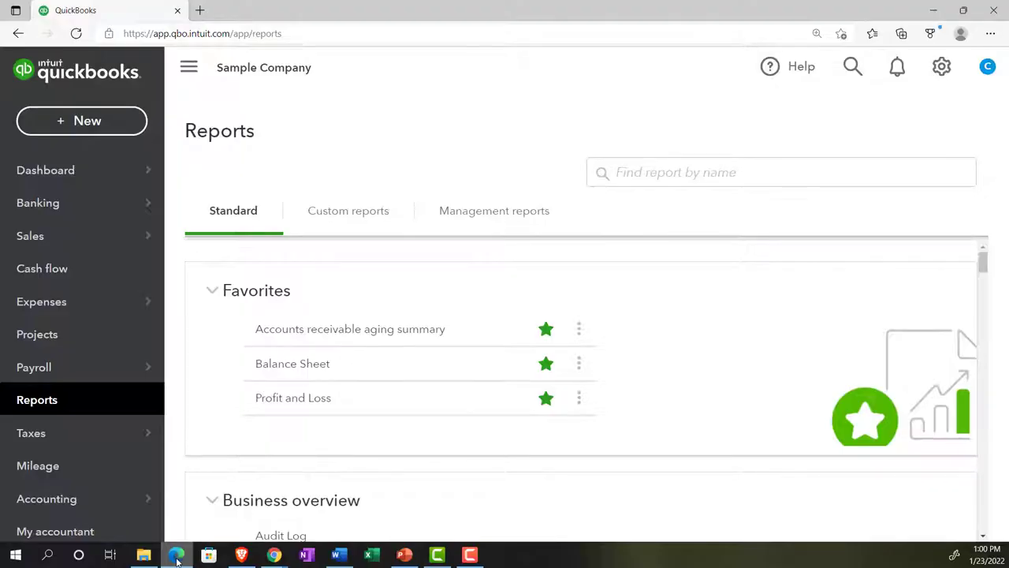
pyautogui.click(51, 244)
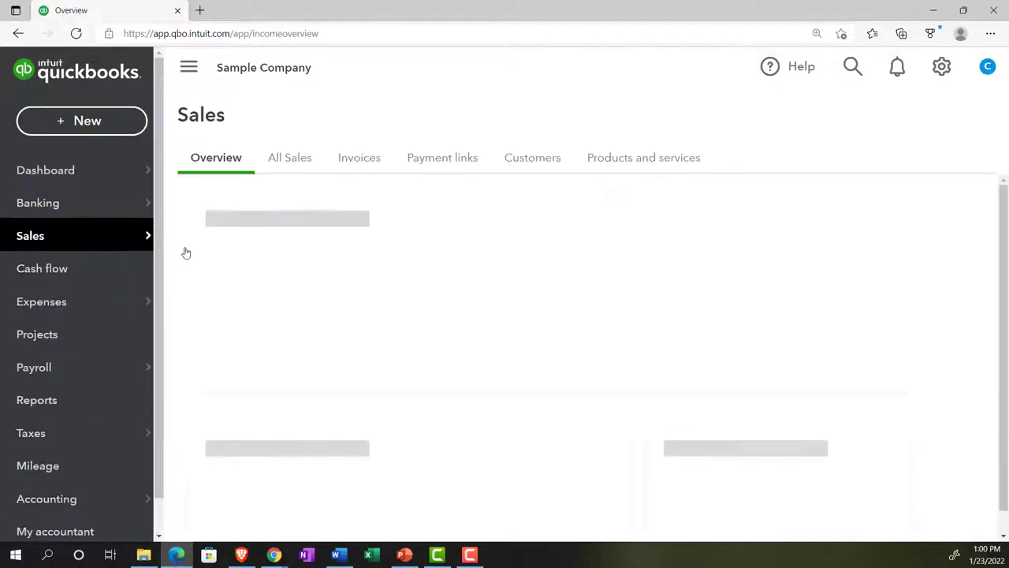
pyautogui.click(534, 162)
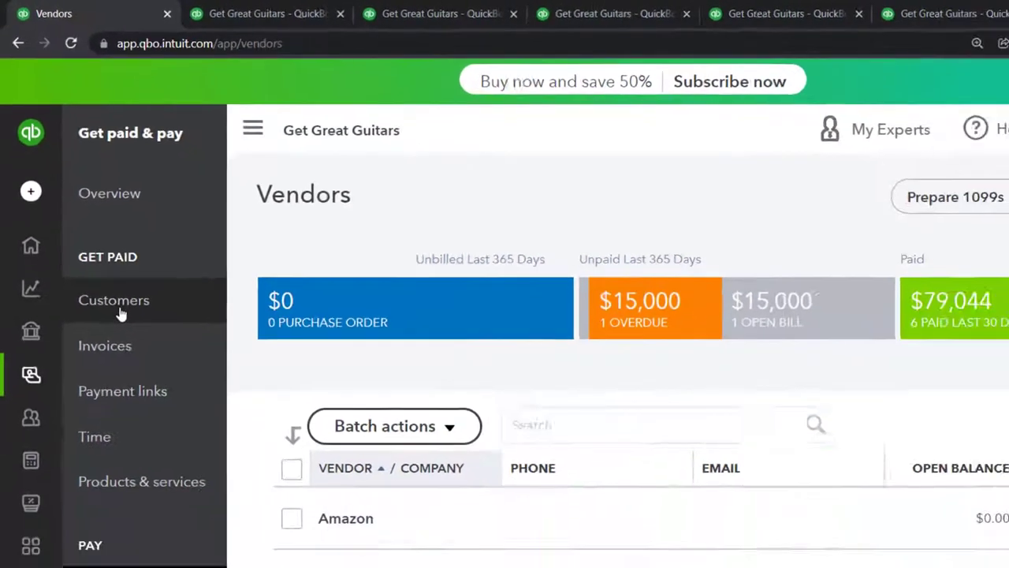
# - Switch back to Get Great Guitars in Chrome, open the Anderson Guitars customer record, and examine its transaction list
pyautogui.click(146, 377)
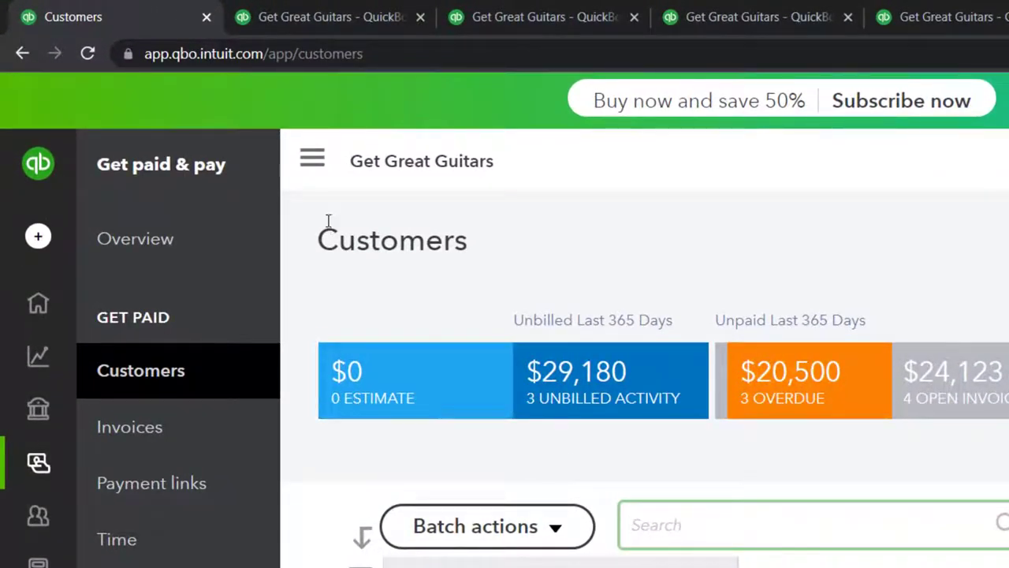
pyautogui.click(271, 138)
pyautogui.scroll(-1, 394, 457)
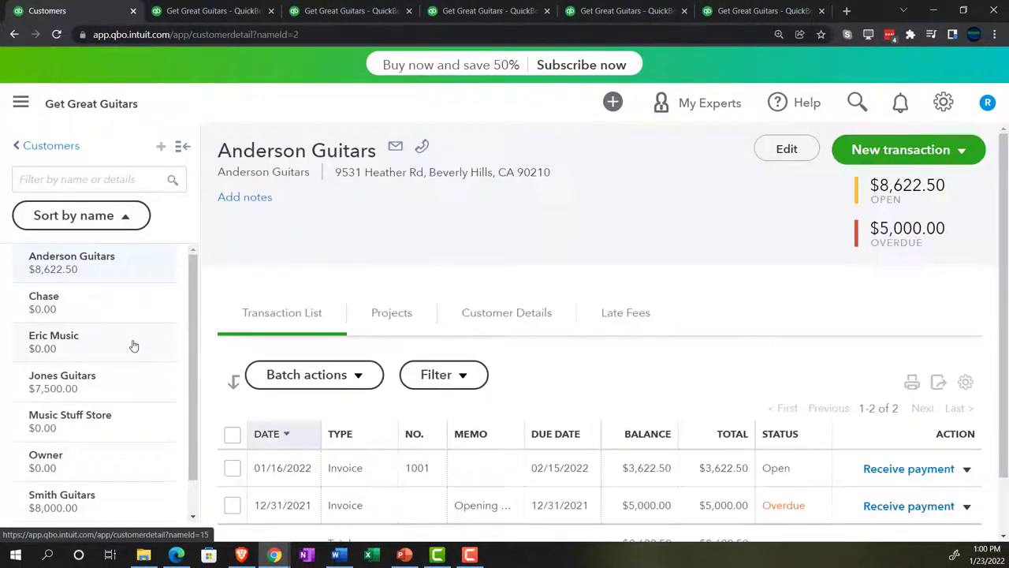
pyautogui.scroll(-2, 256, 331)
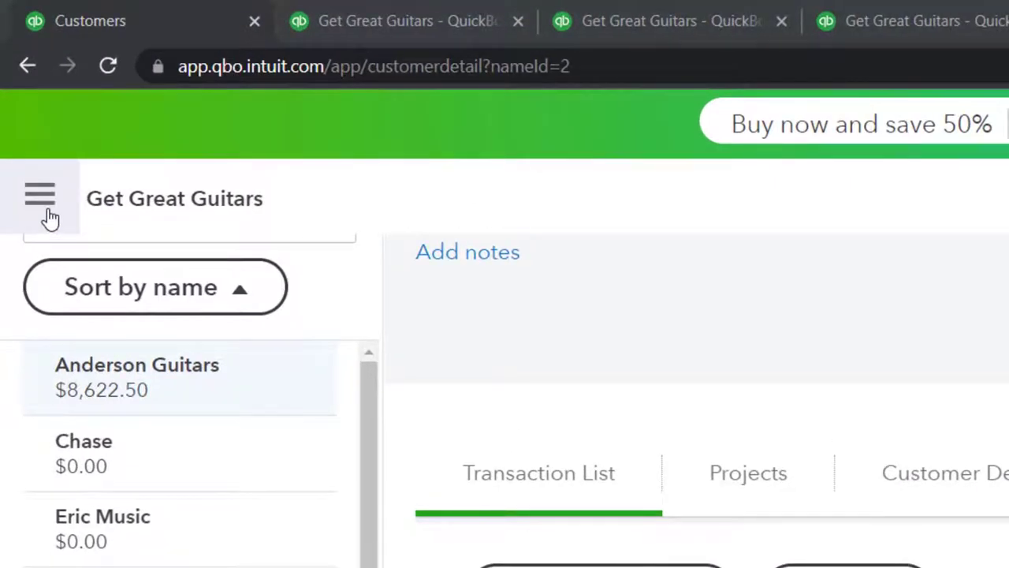
# - Start a new customer invoice and choose Jones Guitars as the customer
pyautogui.click(50, 219)
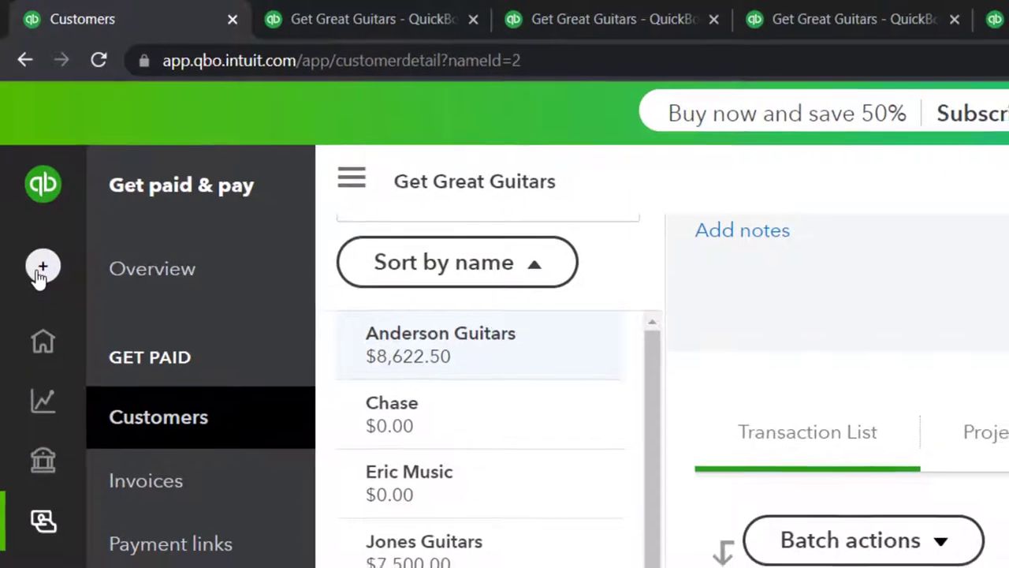
pyautogui.click(43, 271)
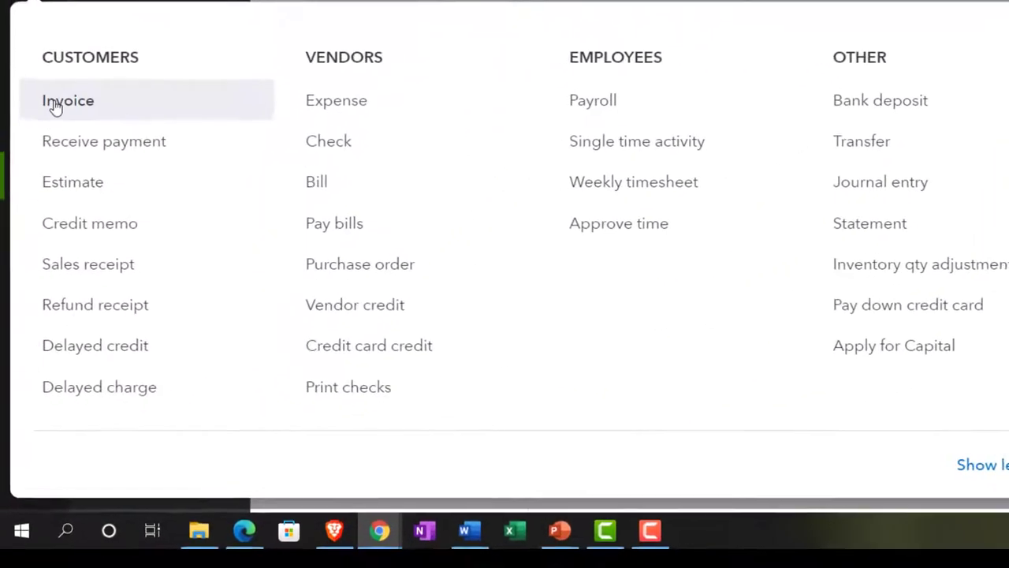
pyautogui.click(56, 100)
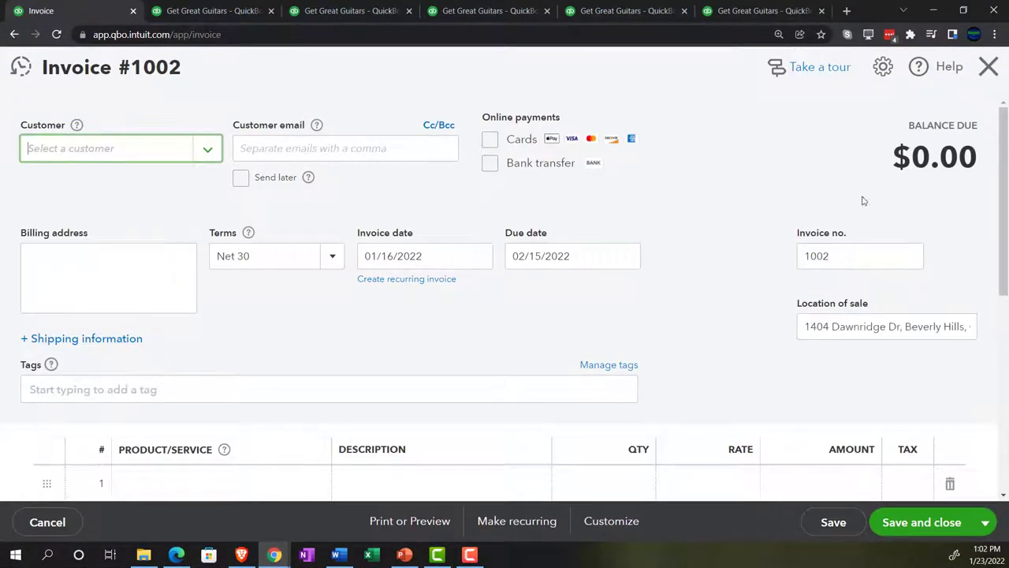
pyautogui.click(119, 150)
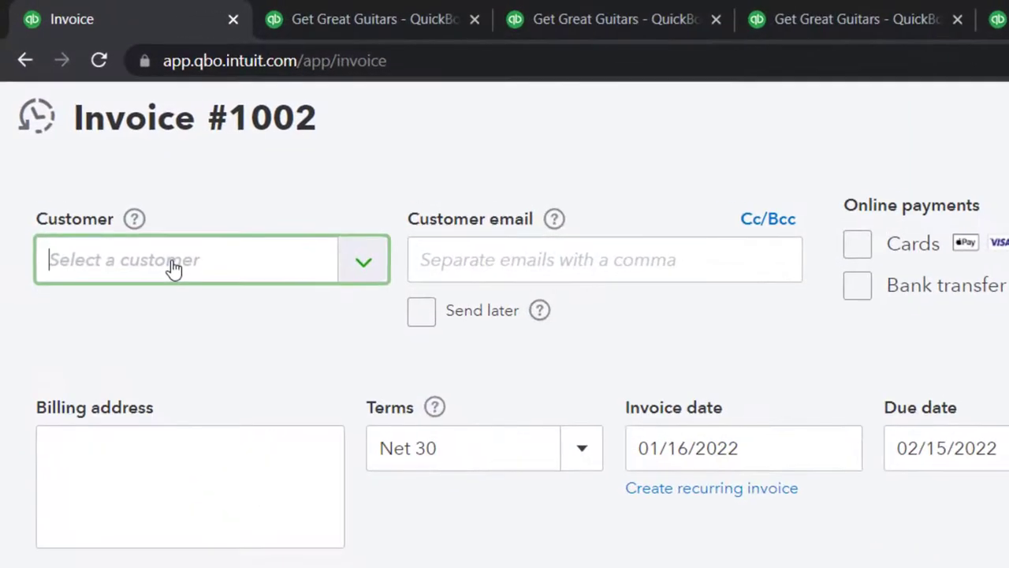
pyautogui.click(142, 218)
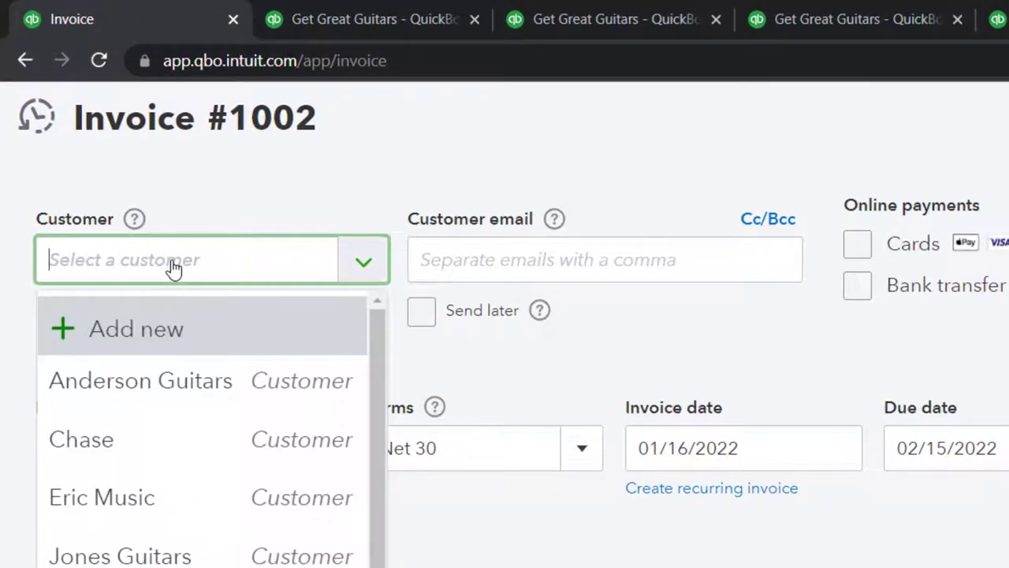
pyautogui.write('Jone')
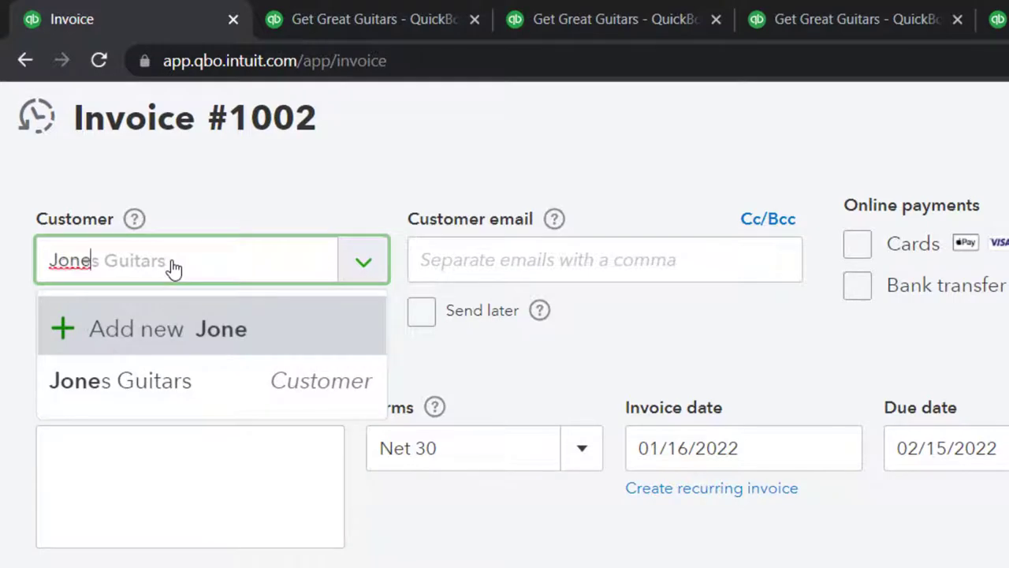
pyautogui.press('Down')
pyautogui.press('Return')
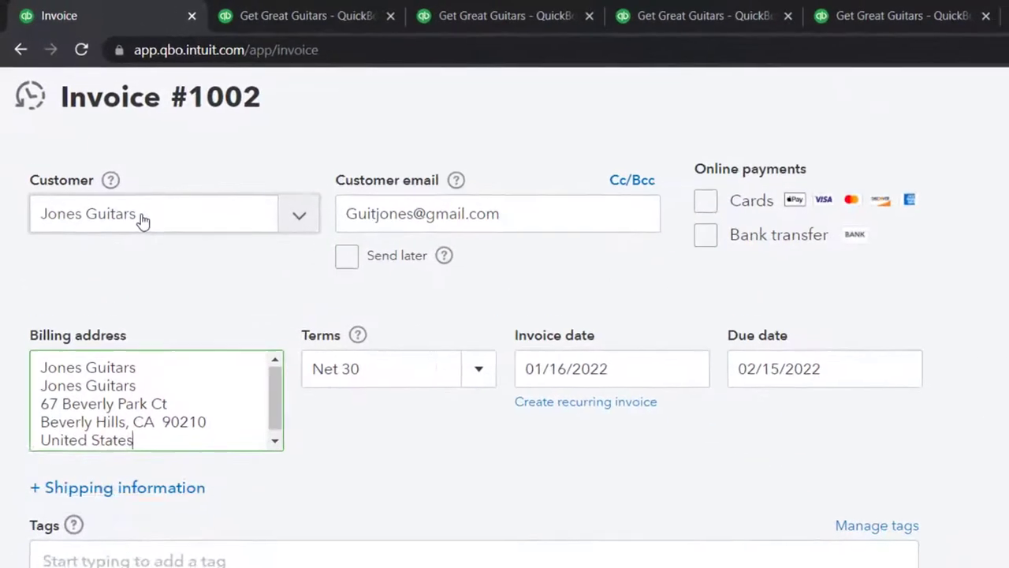
# - Set the invoice date to 01/17/2022, leaving the terms at Net 30
pyautogui.press('Tab')
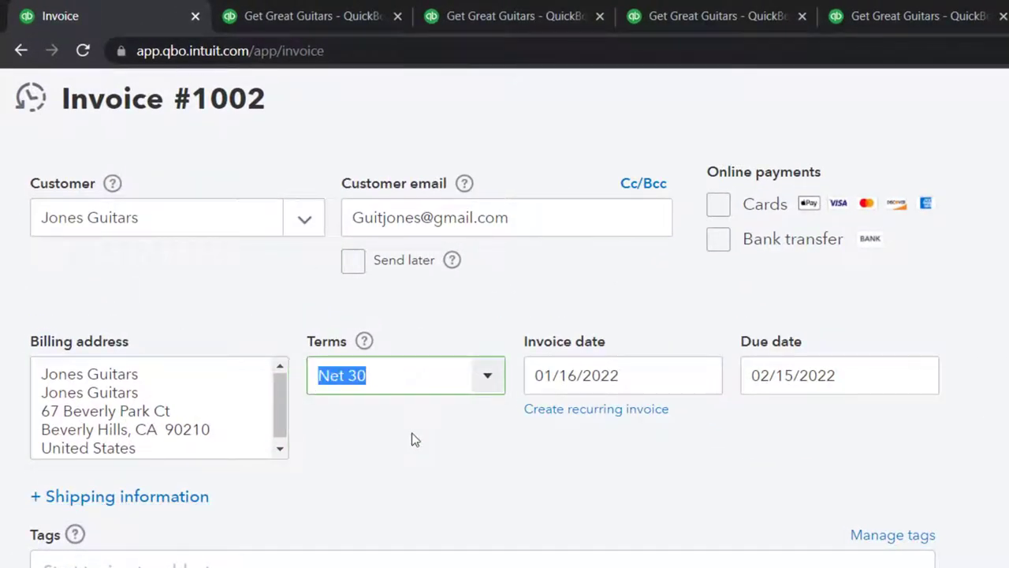
pyautogui.click(653, 373)
pyautogui.press('+')
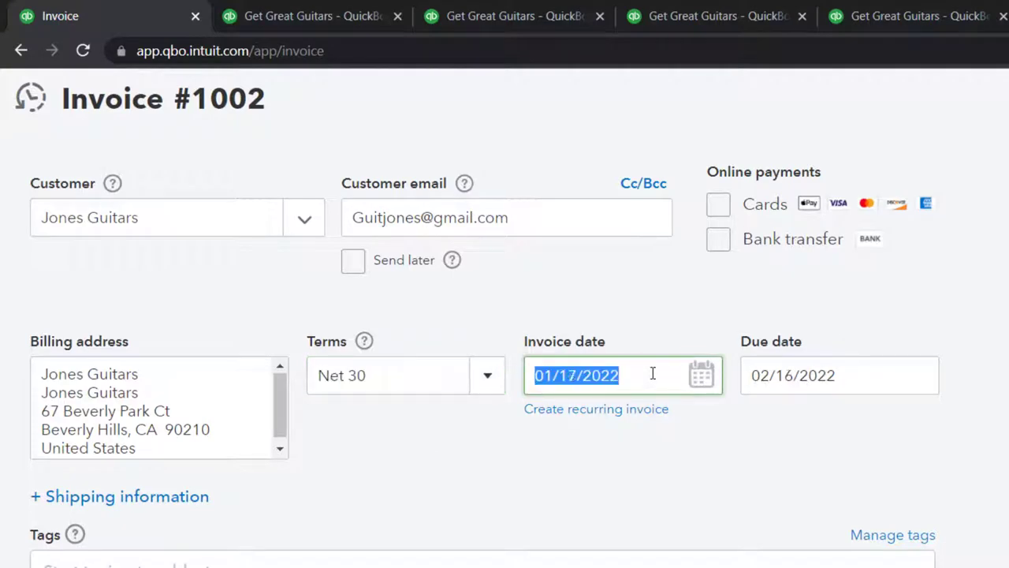
pyautogui.click(653, 372)
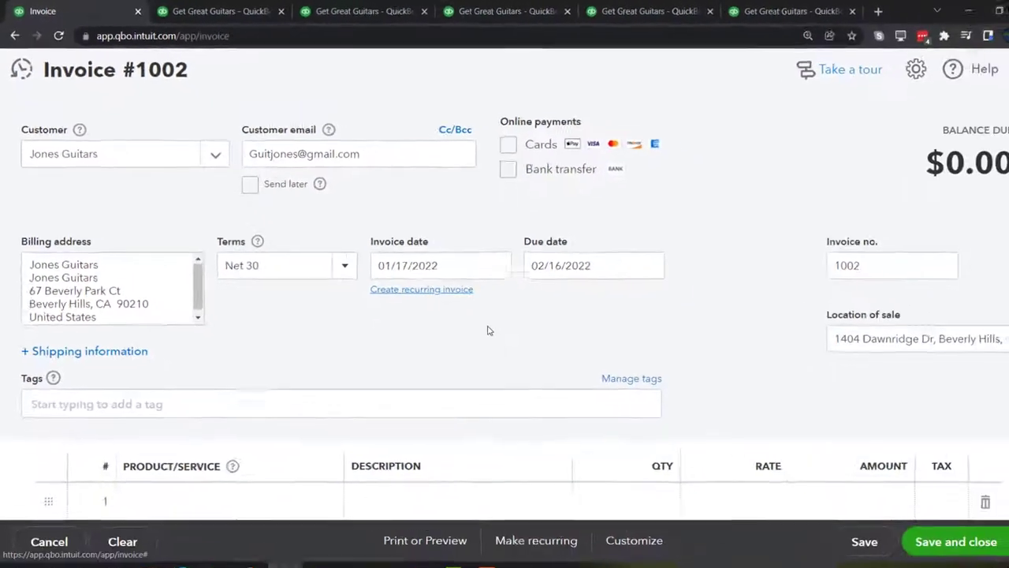
# - Add the GIUSA product as the first invoice line, accepting the default quantity of 1 and rate of 380
pyautogui.scroll(-1, 470, 319)
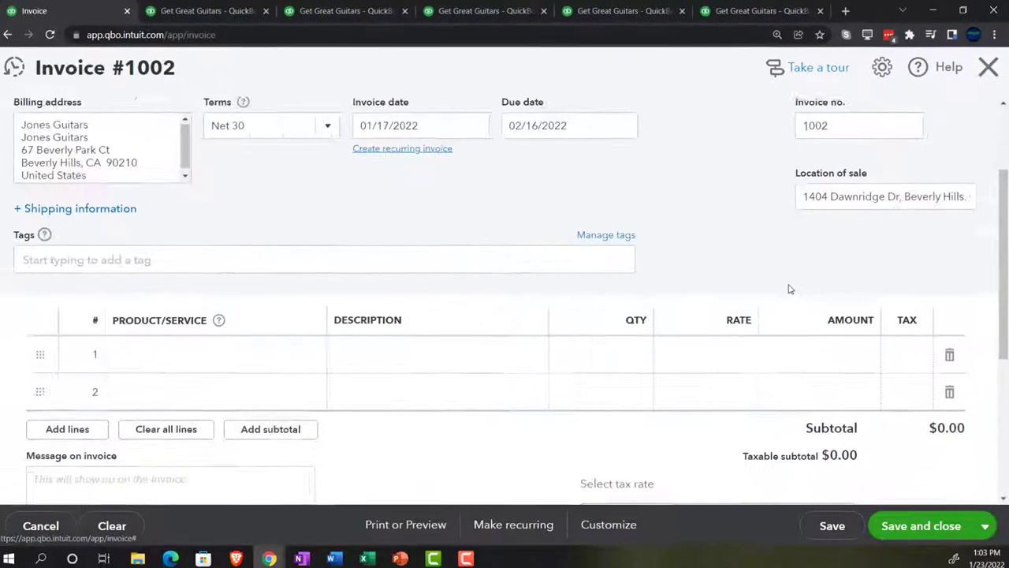
pyautogui.scroll(-1, 791, 288)
pyautogui.click(195, 292)
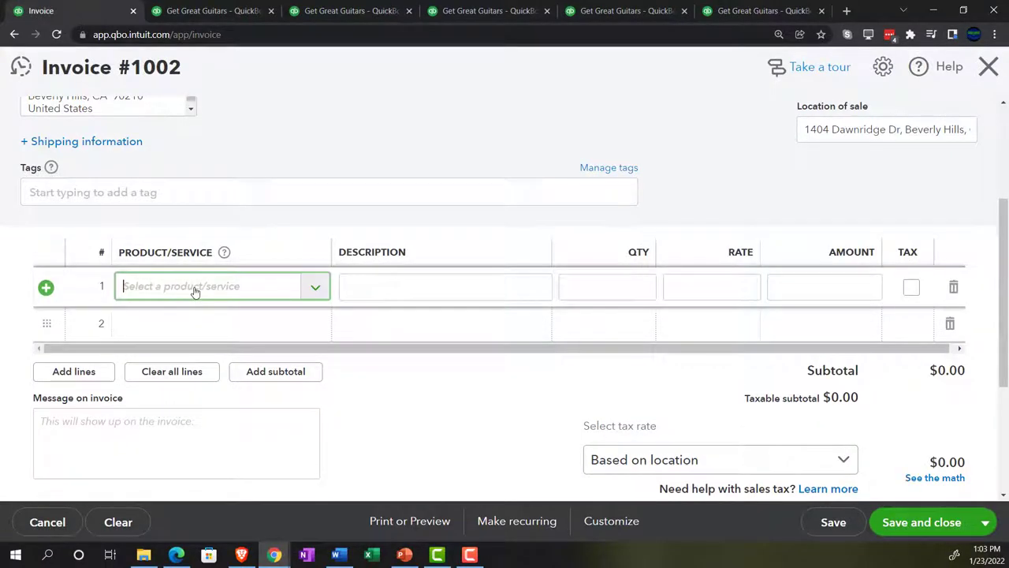
pyautogui.write('GIUS')
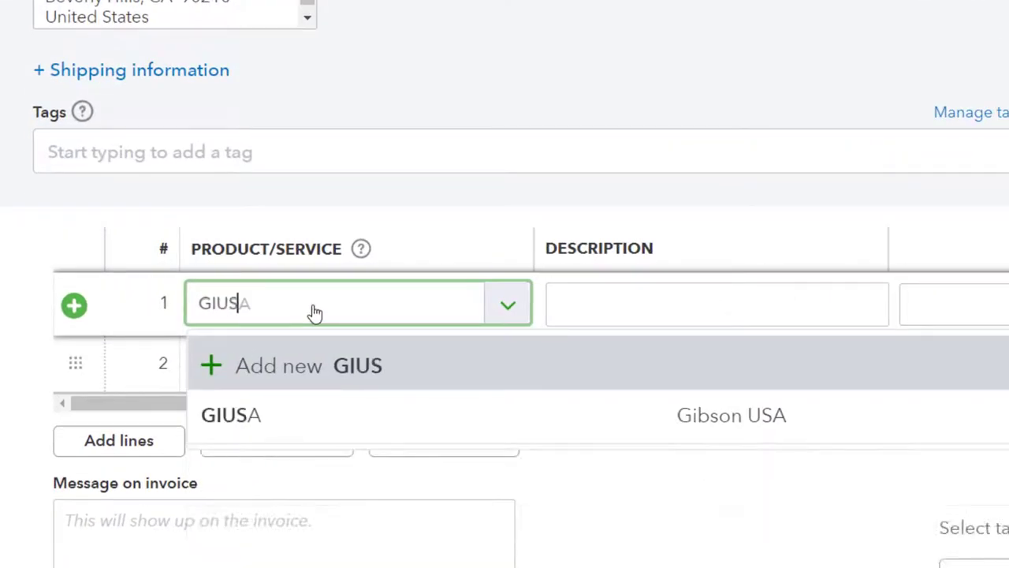
pyautogui.press('Down')
pyautogui.press('Down')
pyautogui.press('Tab')
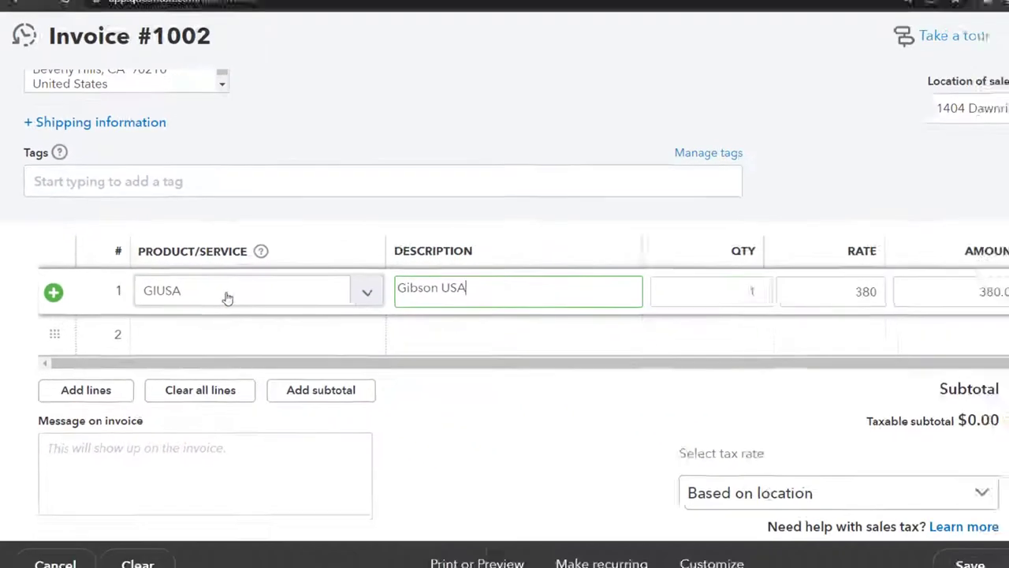
pyautogui.press('Tab')
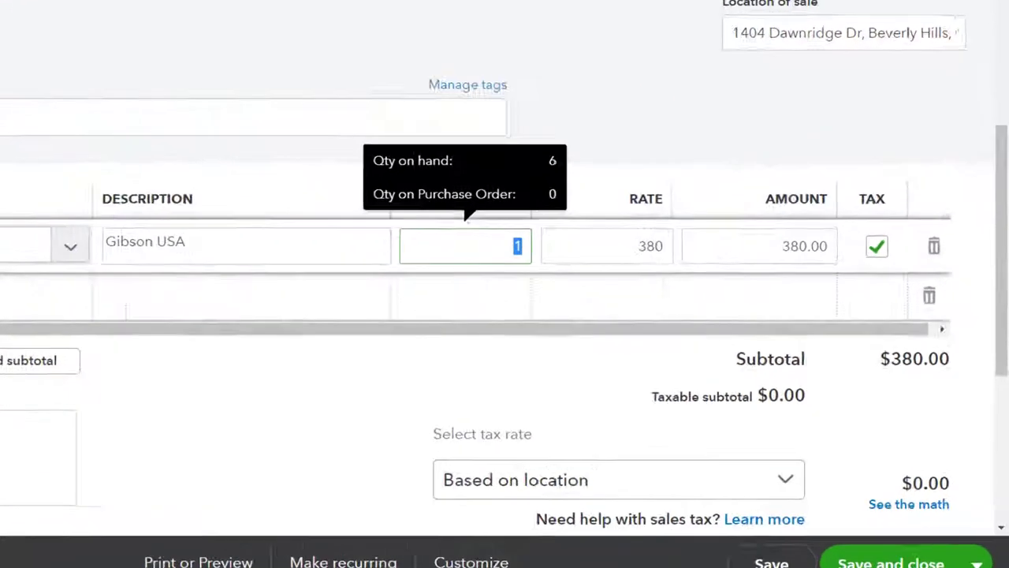
pyautogui.press('Tab')
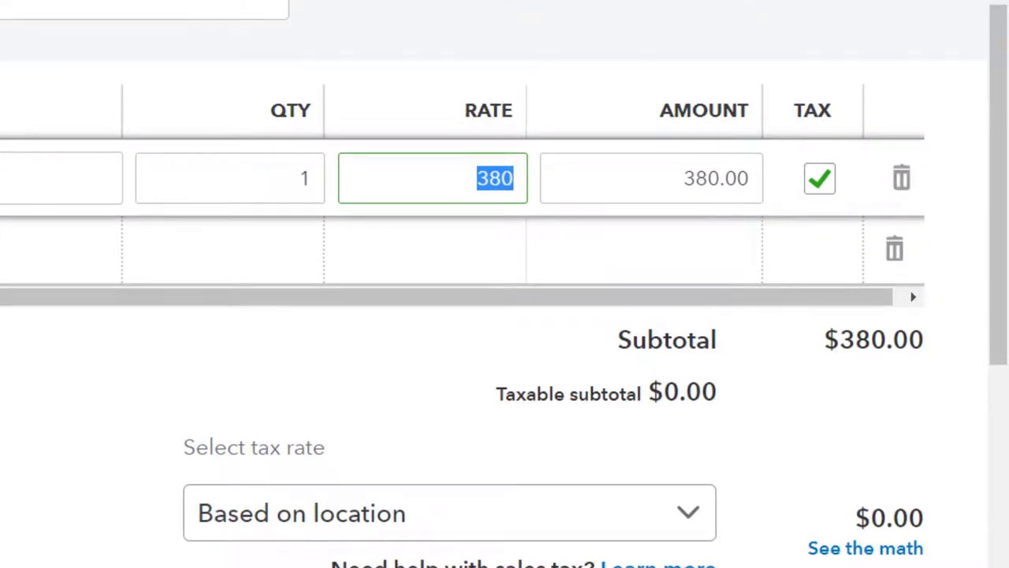
pyautogui.press('Tab')
pyautogui.press('Tab')
pyautogui.press('Tab')
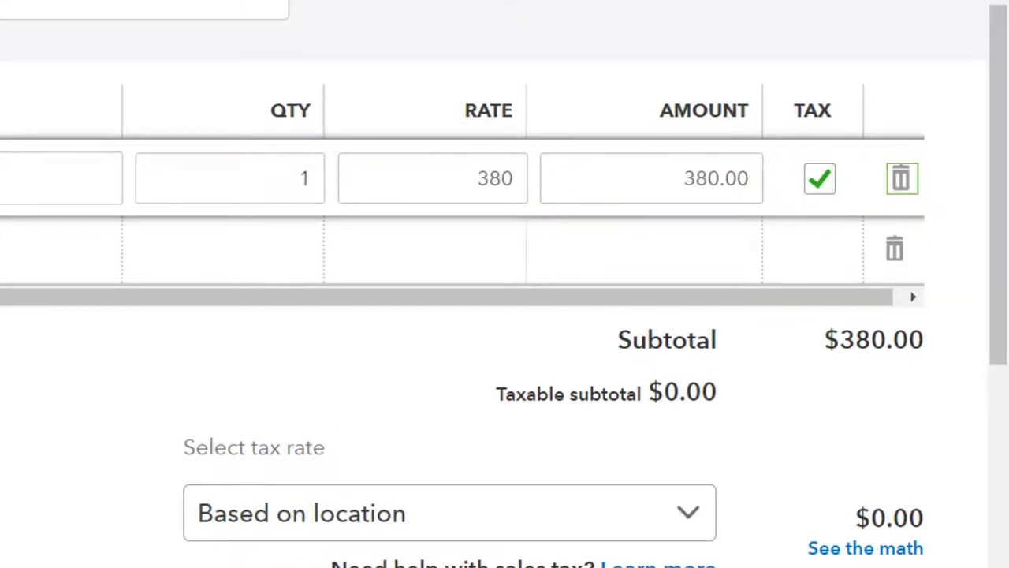
pyautogui.press('Tab')
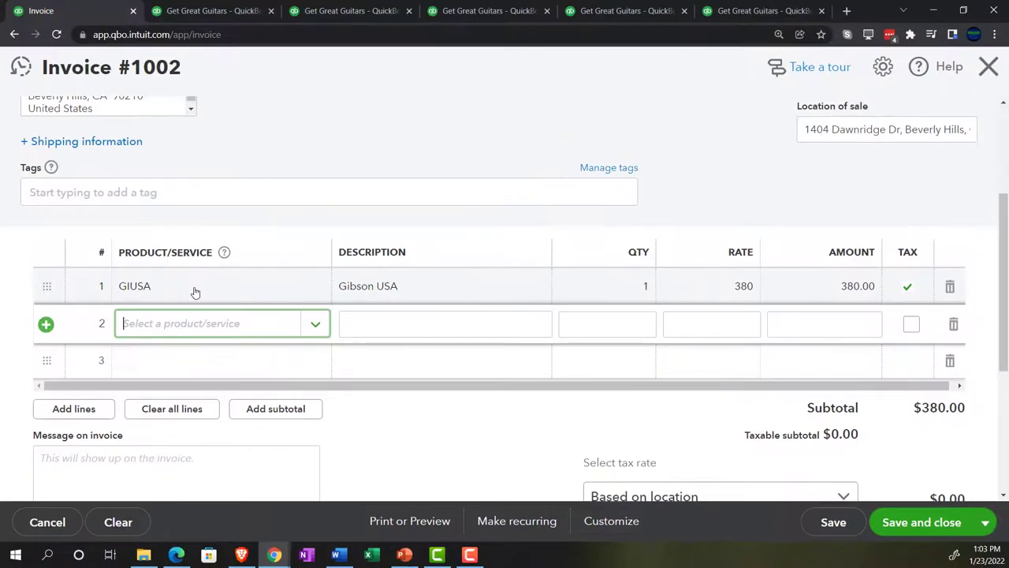
# - Add the ELP product as the second invoice line with quantity 8, accepting the default rate of 500
pyautogui.write('ELP')
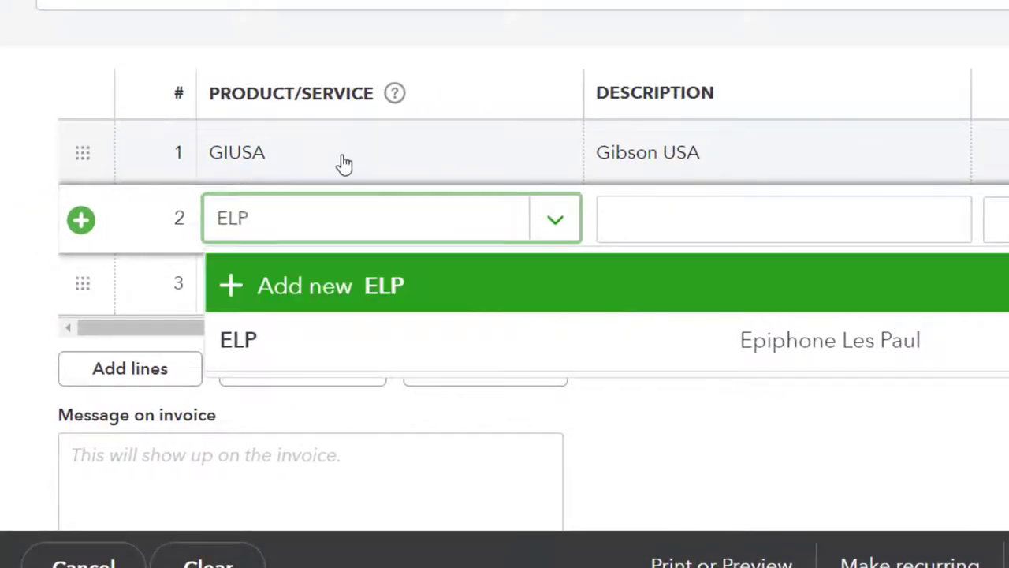
pyautogui.press('Down')
pyautogui.press('Tab')
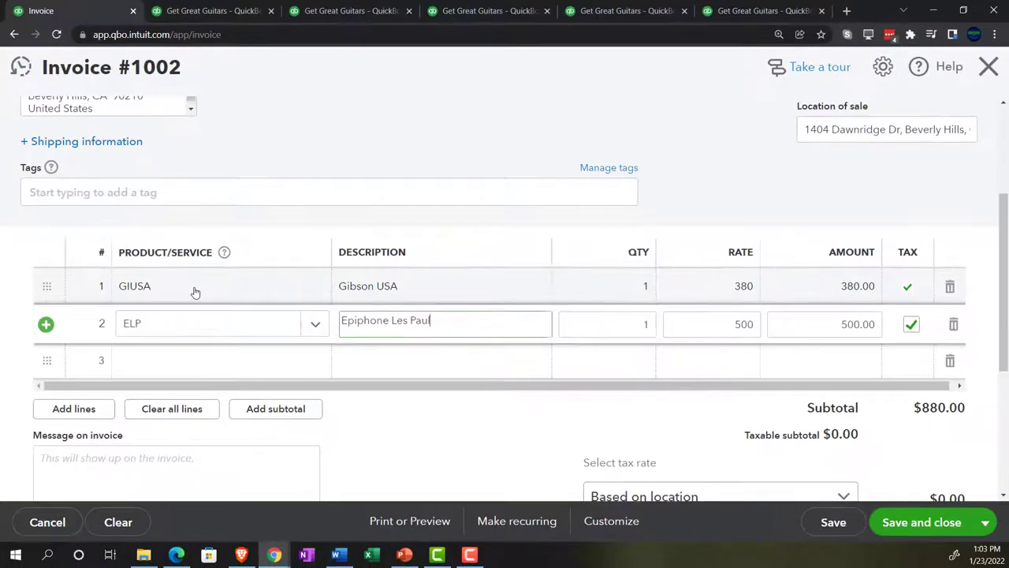
pyautogui.press('Tab')
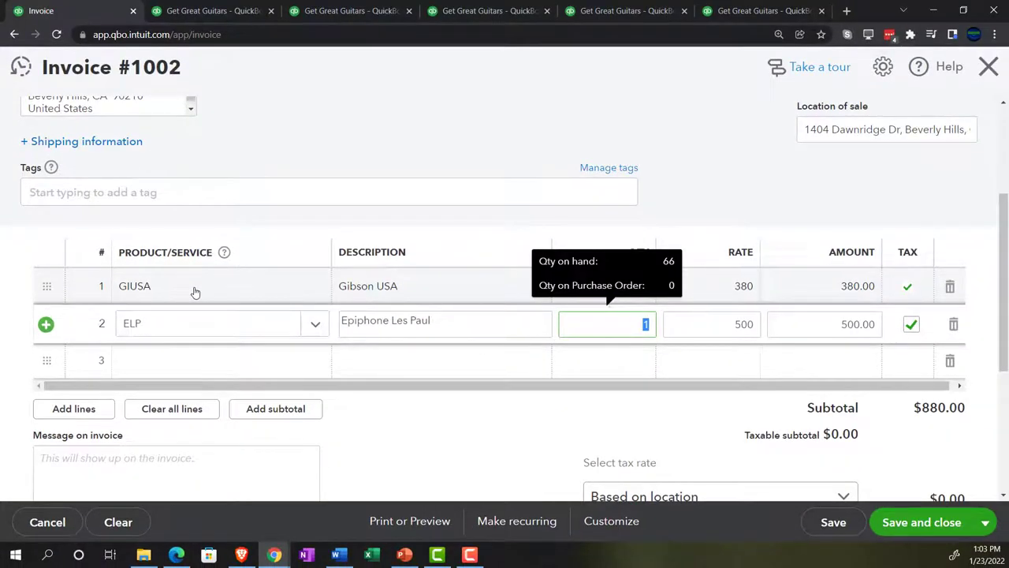
pyautogui.write('8')
pyautogui.press('Tab')
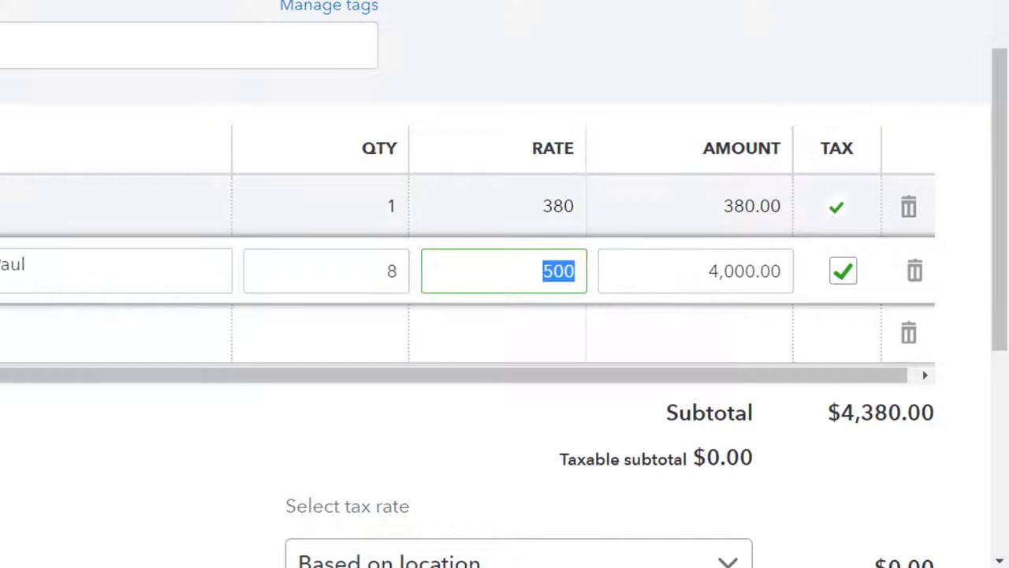
pyautogui.press('Tab')
pyautogui.press('Tab')
pyautogui.press('Tab')
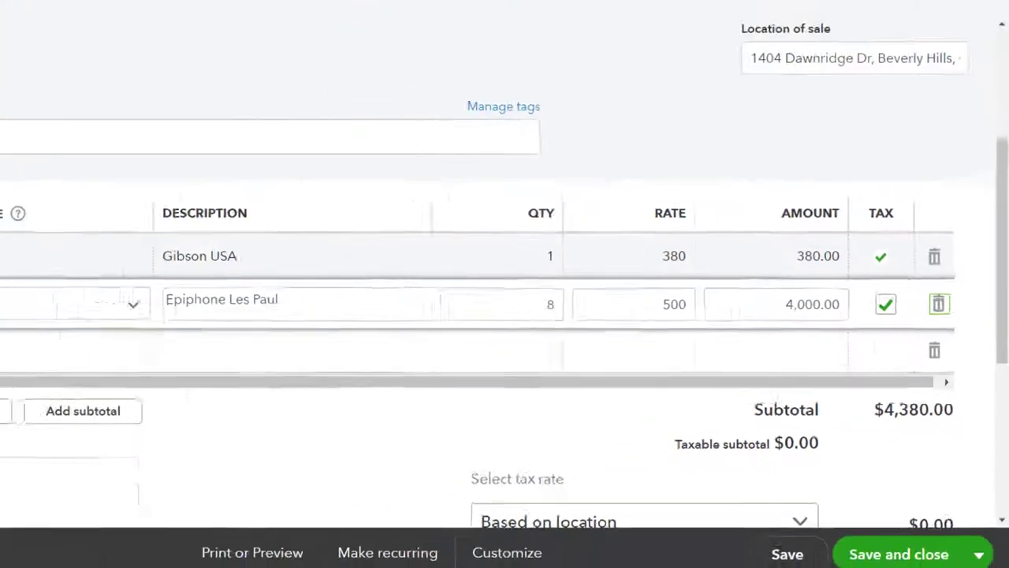
pyautogui.press('Tab')
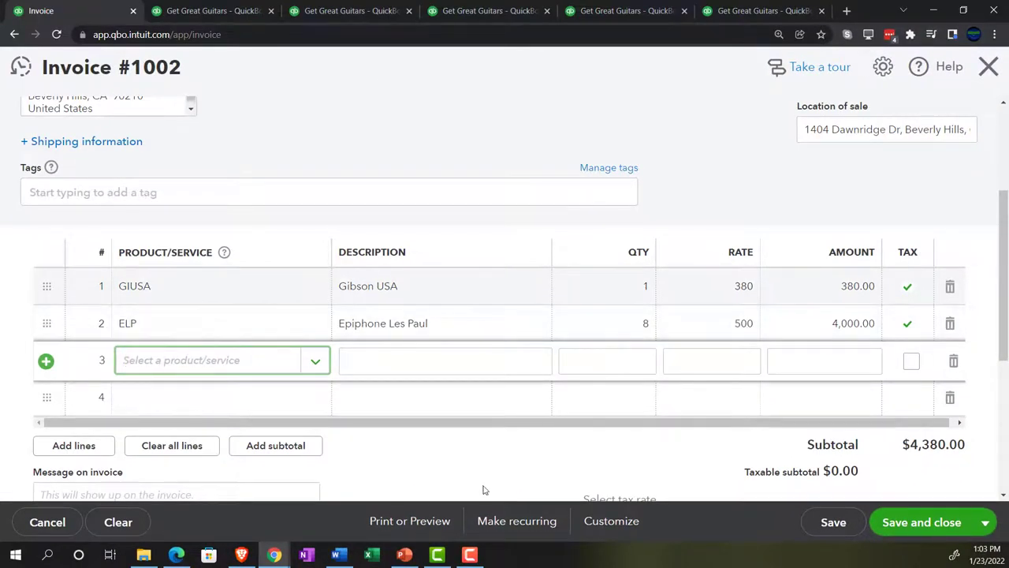
# - Finish the line entry and review the invoice's subtotal, location-based sales tax and balance due
pyautogui.scroll(-1, 508, 453)
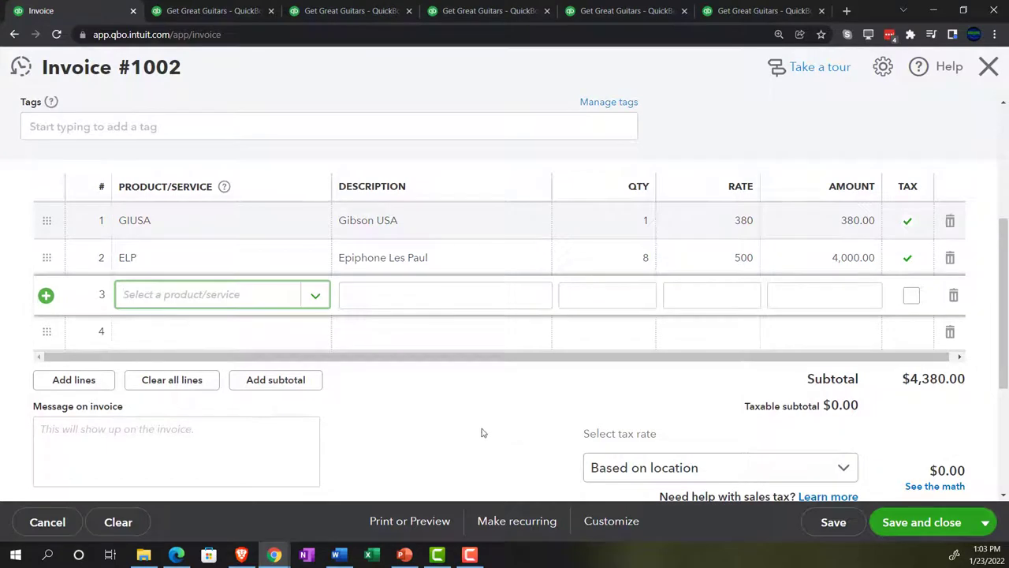
pyautogui.scroll(-1, 483, 432)
pyautogui.click(475, 400)
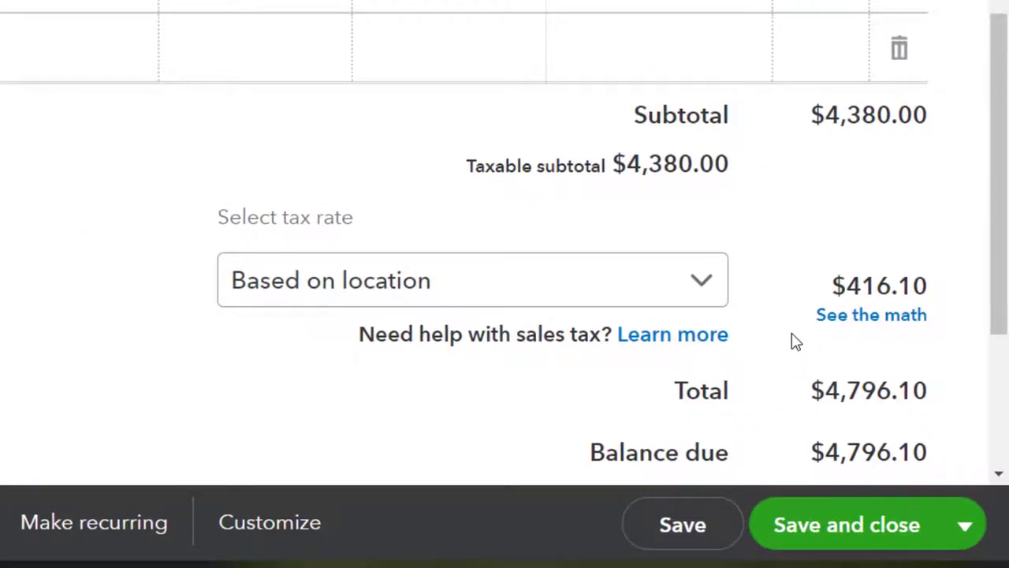
pyautogui.scroll(-2, 79, 351)
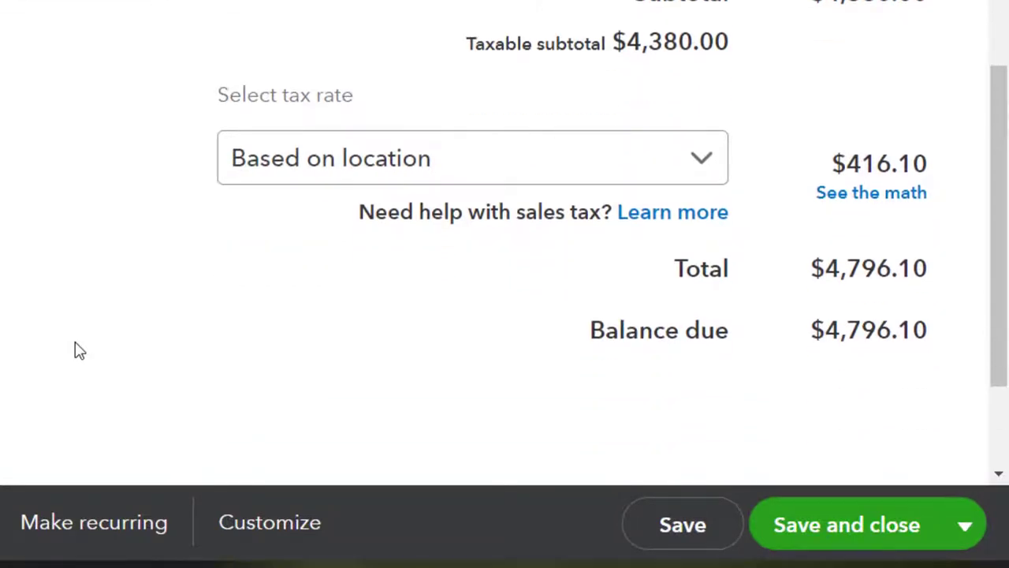
pyautogui.hotkey('ctrl', '+')
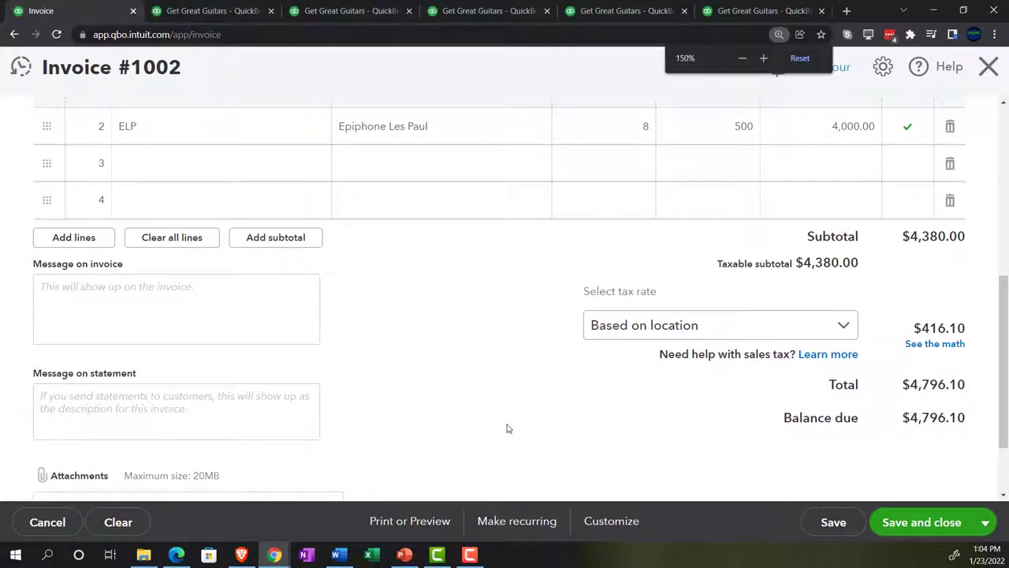
pyautogui.hotkey('ctrl', '-')
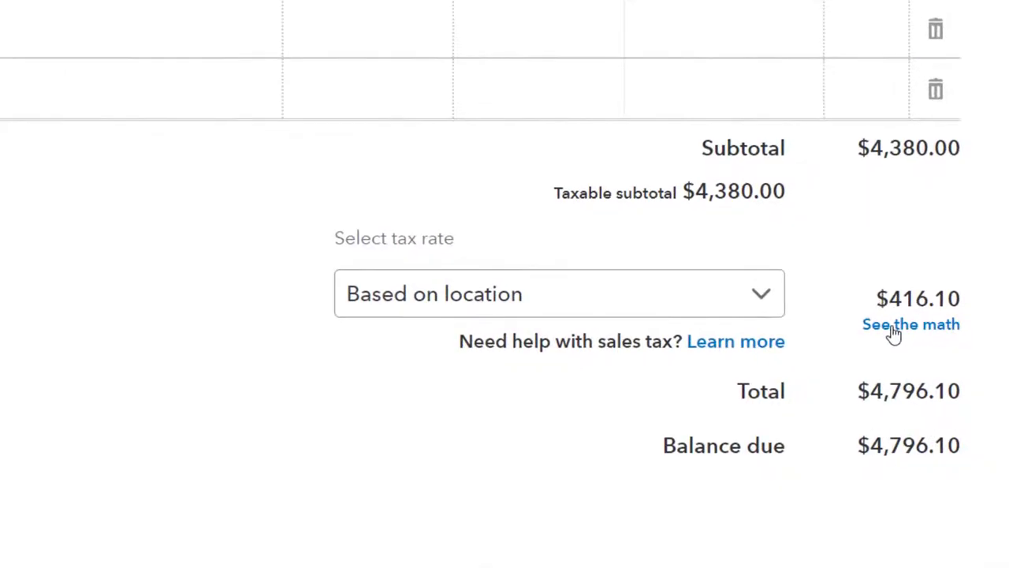
# - Override the invoice's location-based sales tax with a 5% rate, choosing the Other reason, and close the tax breakdown
pyautogui.click(894, 331)
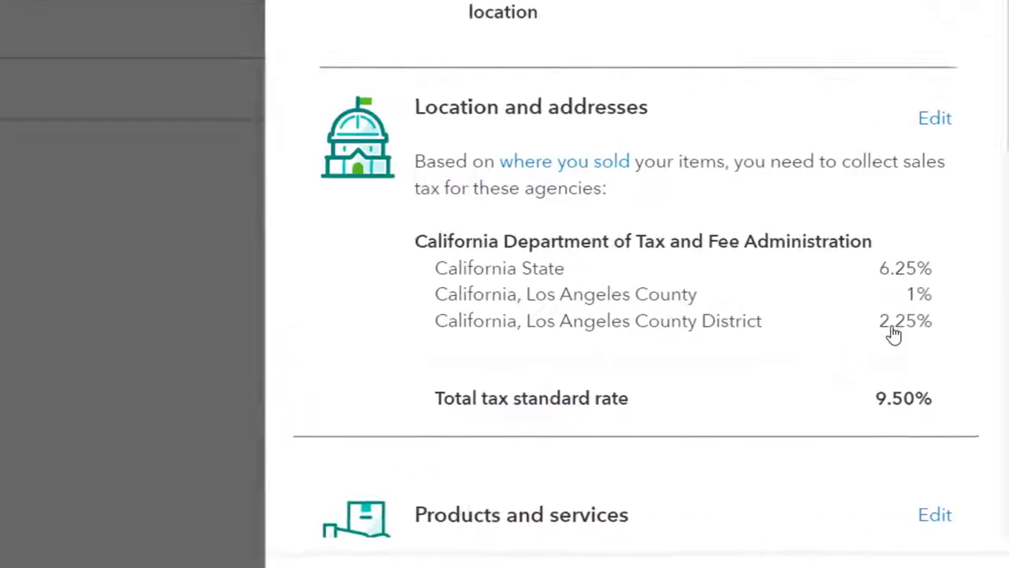
pyautogui.scroll(-3, 779, 340)
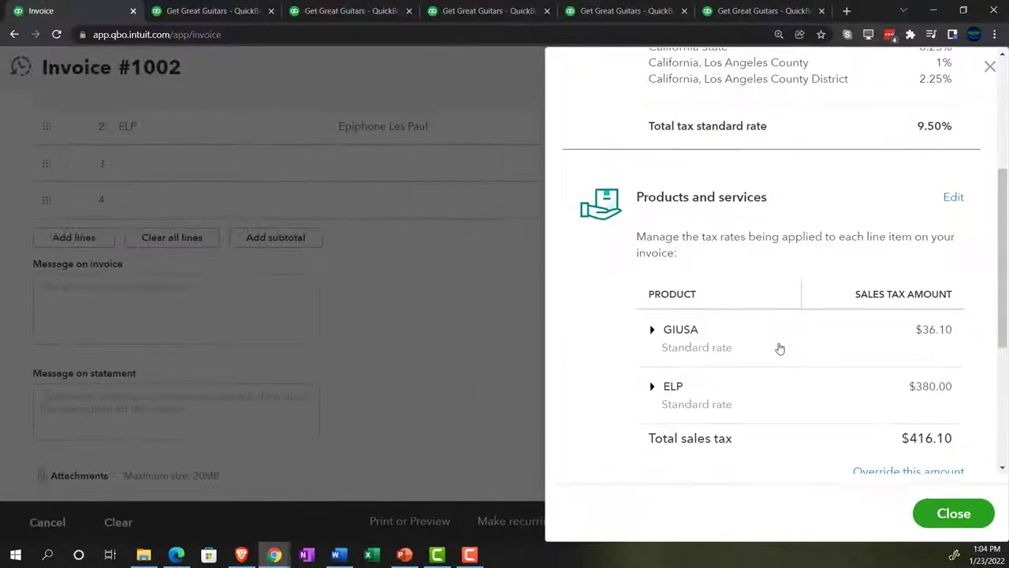
pyautogui.scroll(-3, 779, 347)
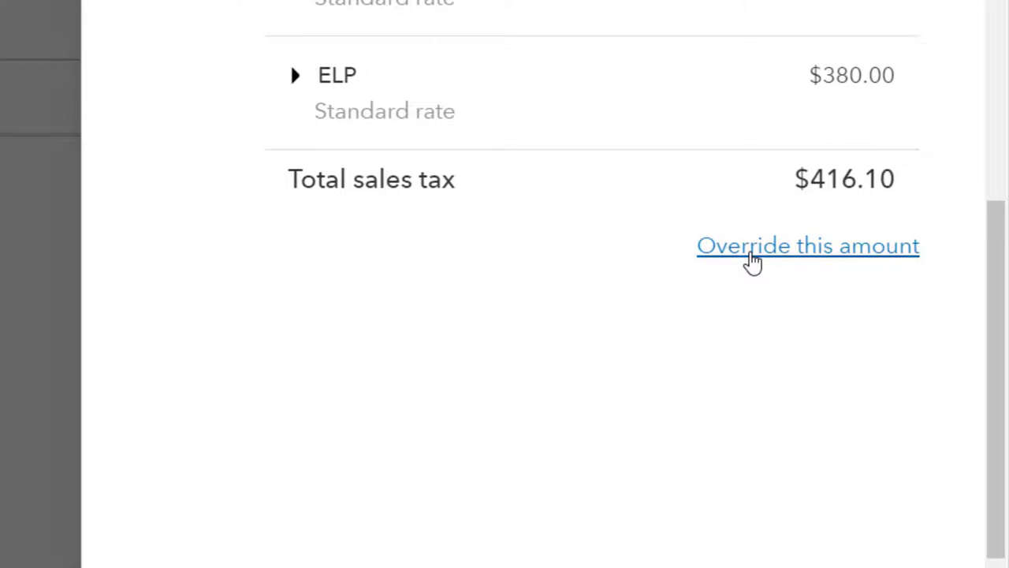
pyautogui.click(753, 261)
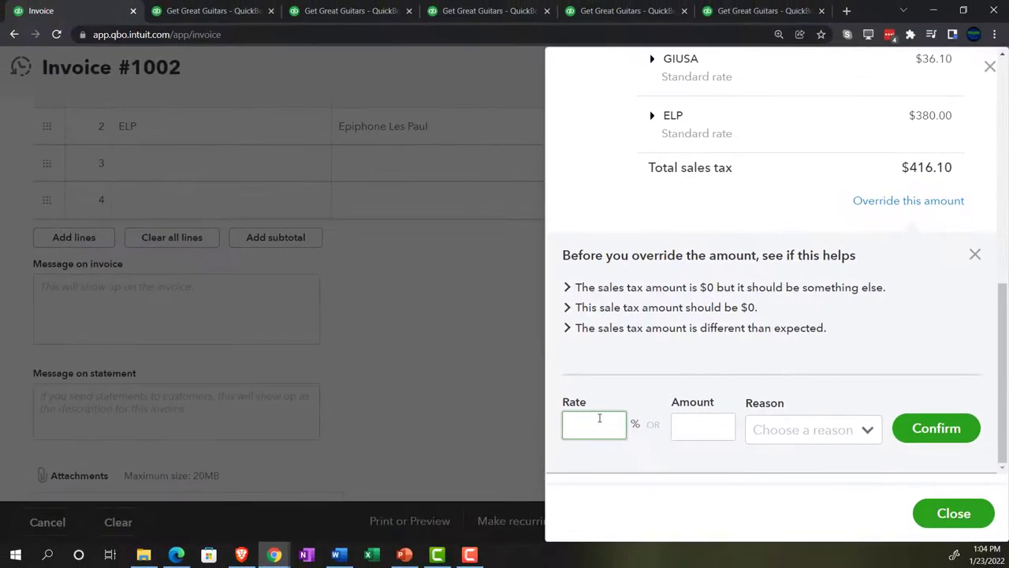
pyautogui.write('5')
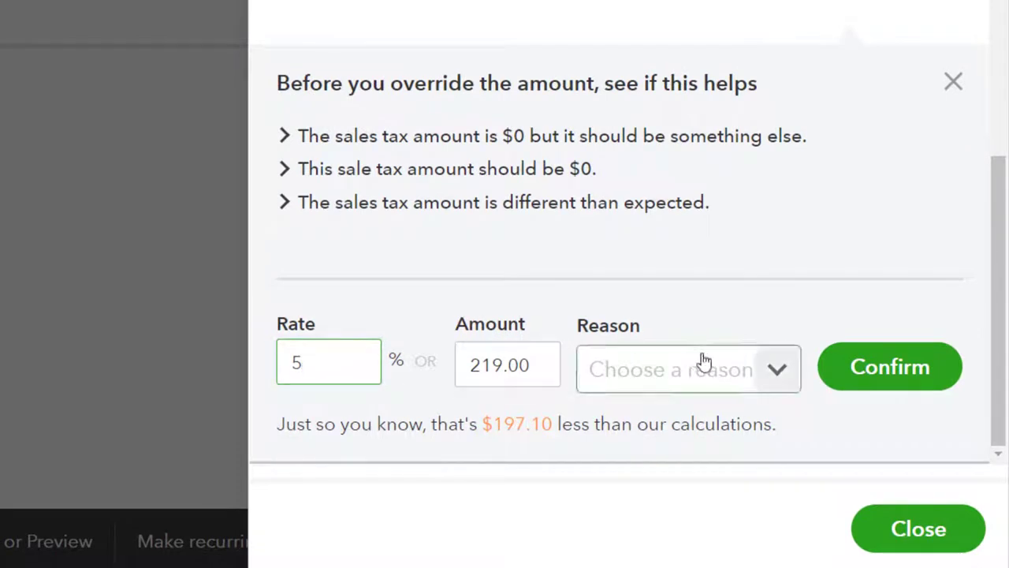
pyautogui.click(867, 360)
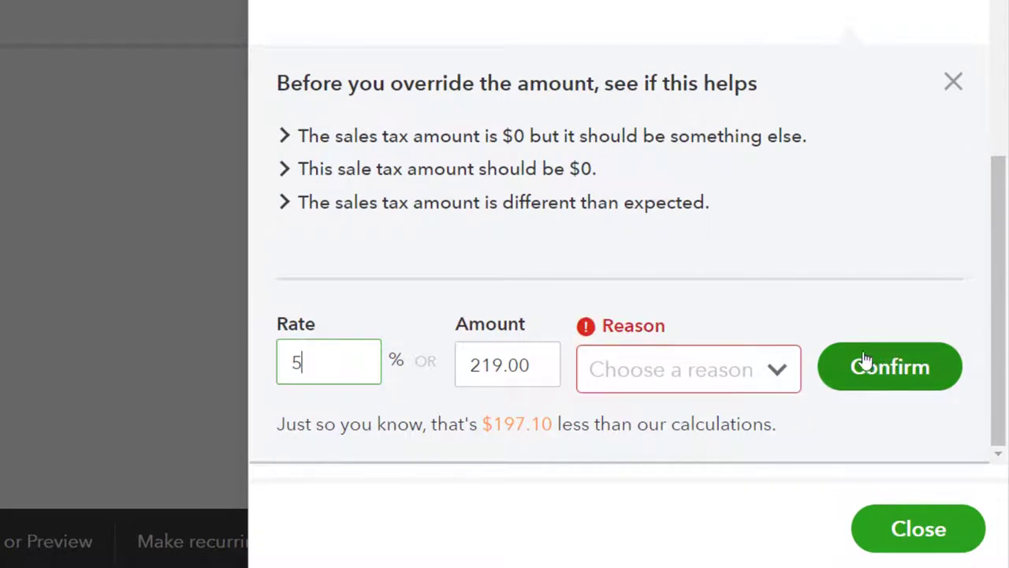
pyautogui.click(780, 375)
pyautogui.click(618, 49)
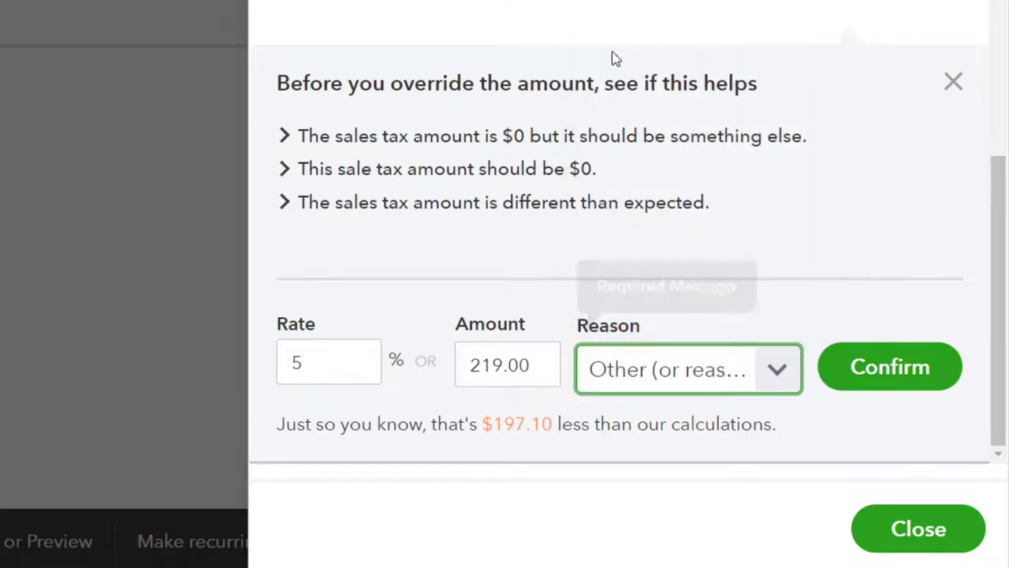
pyautogui.click(866, 363)
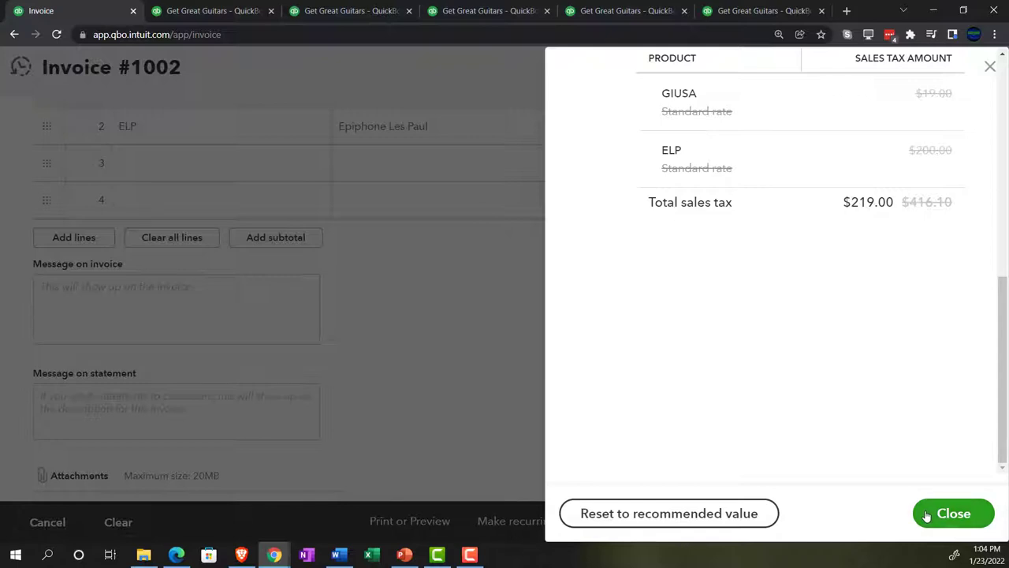
pyautogui.click(954, 513)
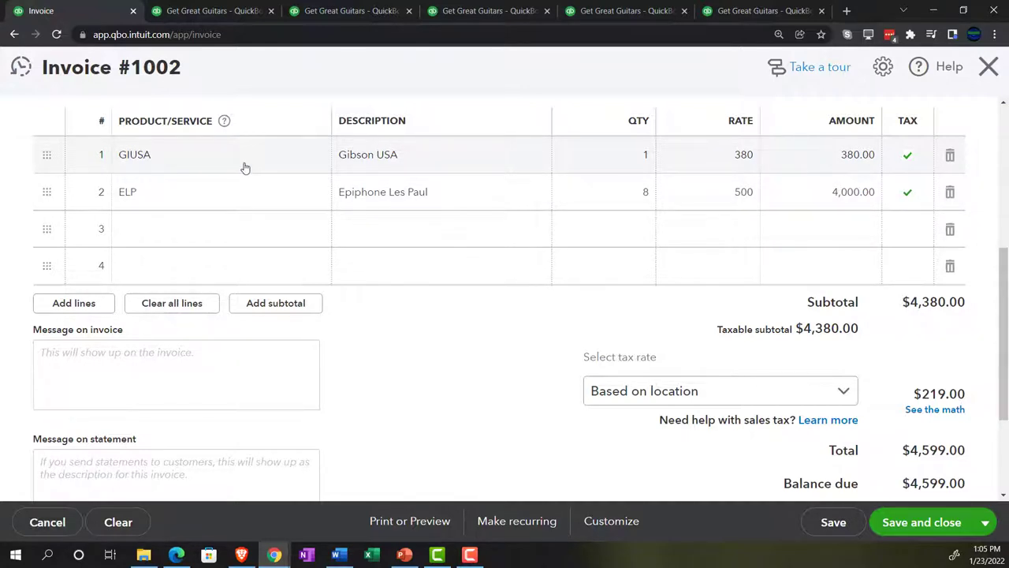
# - Check the Jones Guitars invoice from customer details to balance due, and save and close it
pyautogui.scroll(4, 246, 168)
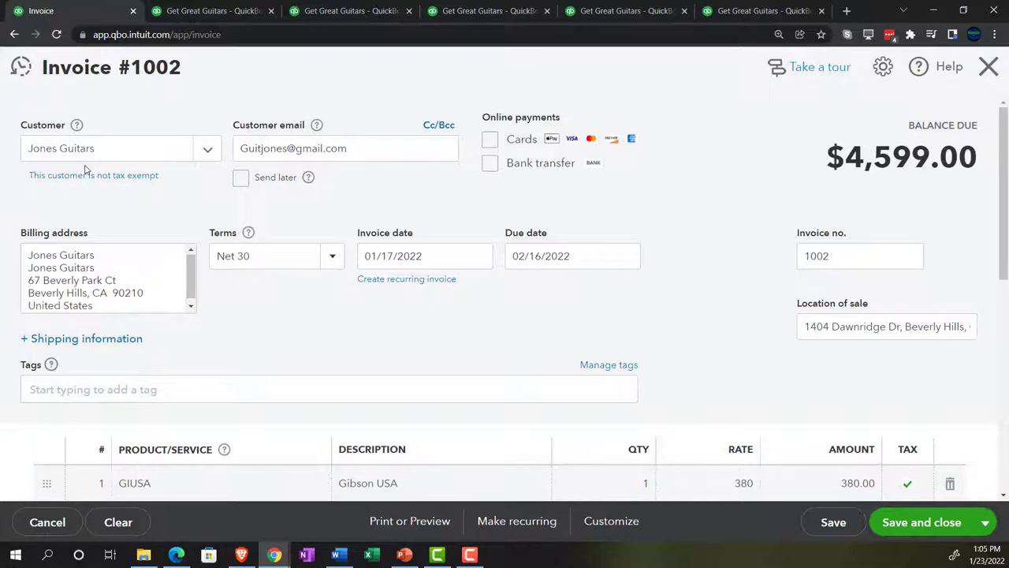
pyautogui.scroll(-5, 537, 332)
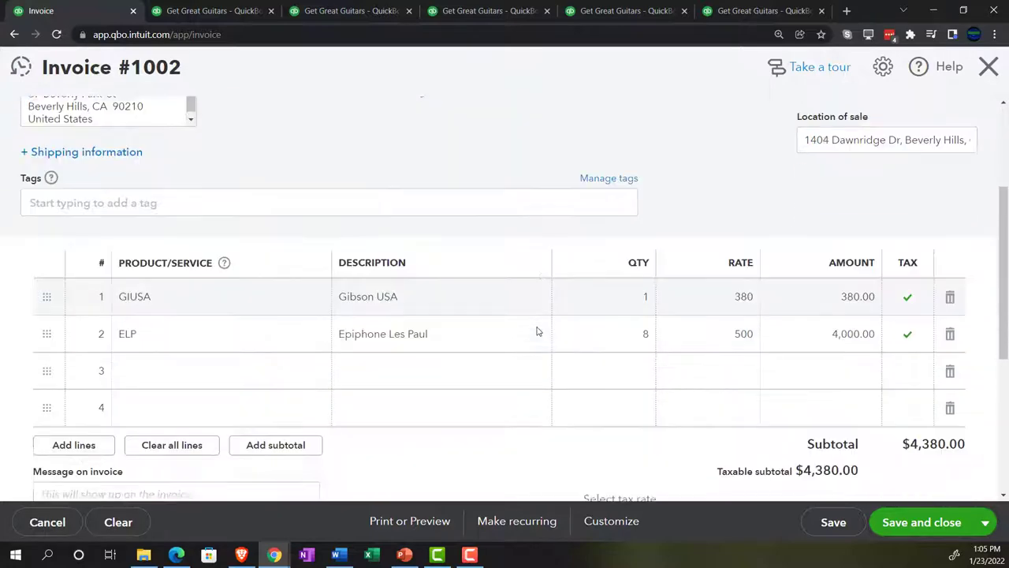
pyautogui.scroll(-1, 537, 332)
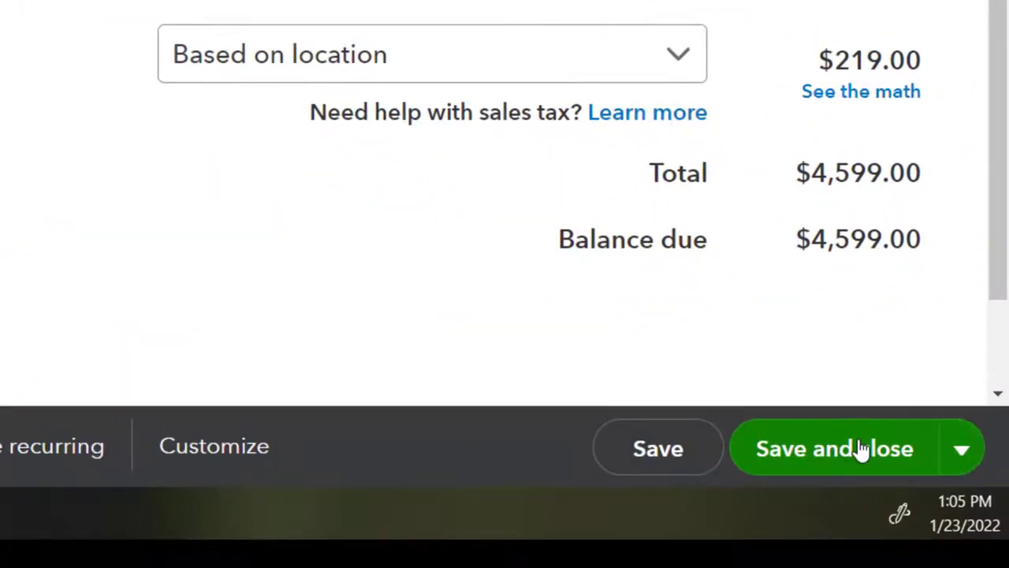
pyautogui.click(861, 448)
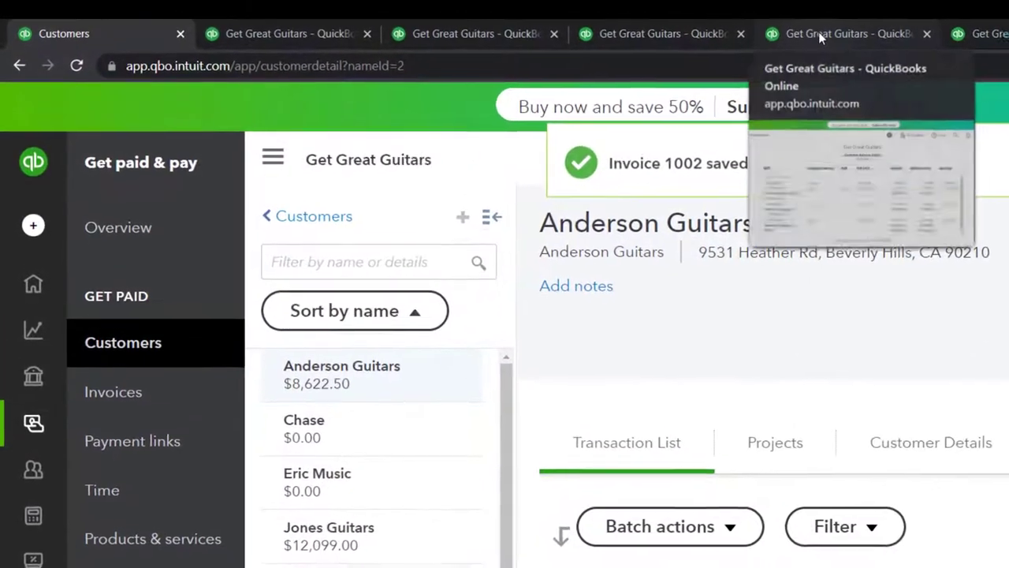
# - Switch to the Trial Balance report and look over its asset and liability accounts
pyautogui.click(608, 13)
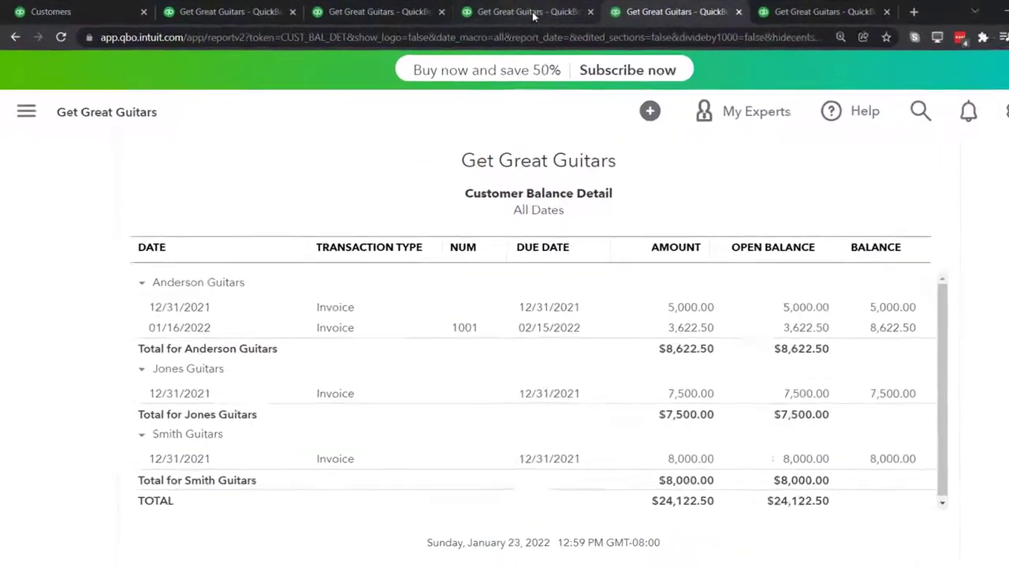
pyautogui.click(489, 10)
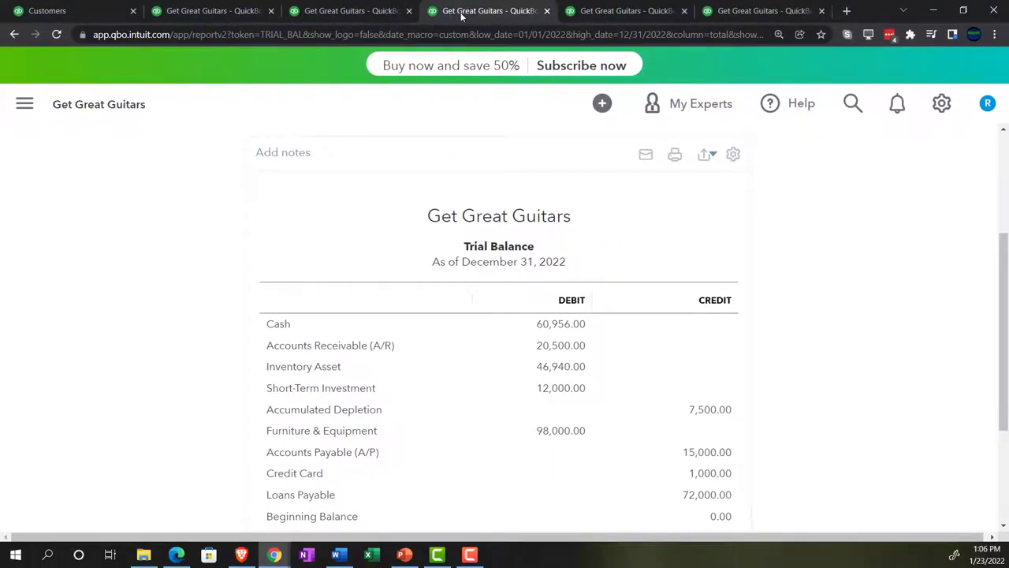
pyautogui.hotkey('ctrl', '+')
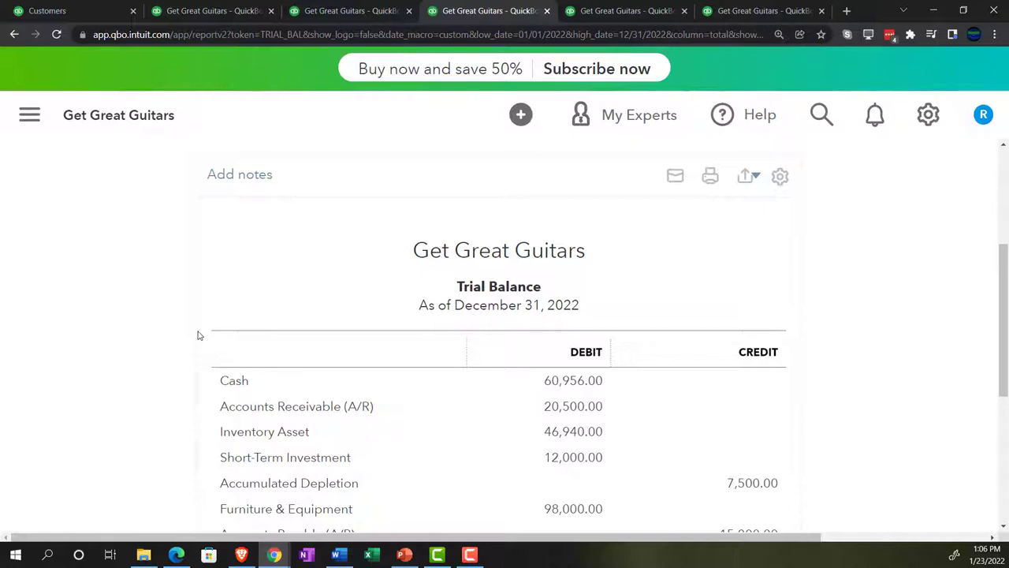
pyautogui.scroll(-1, 199, 335)
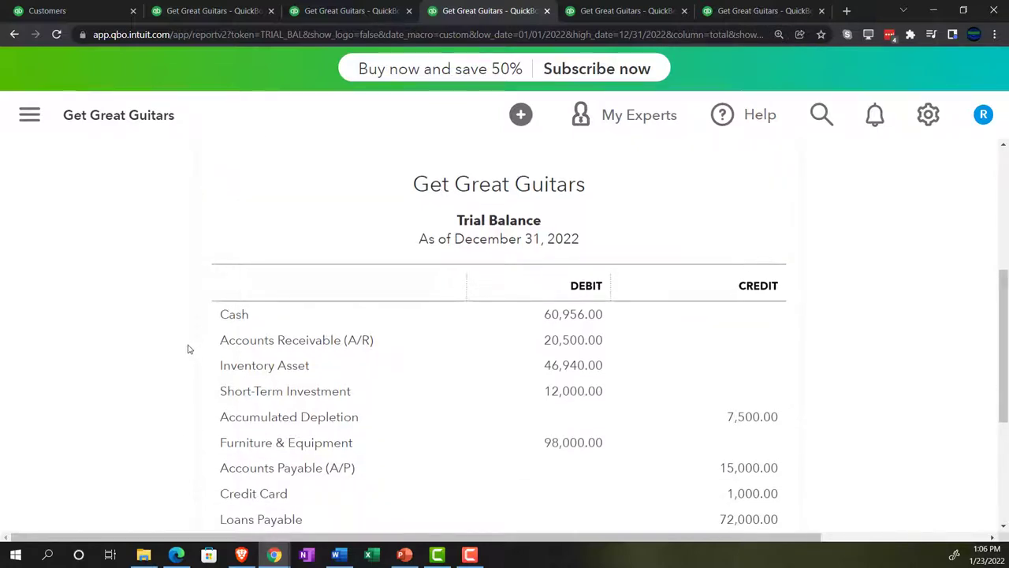
pyautogui.scroll(-1, 189, 349)
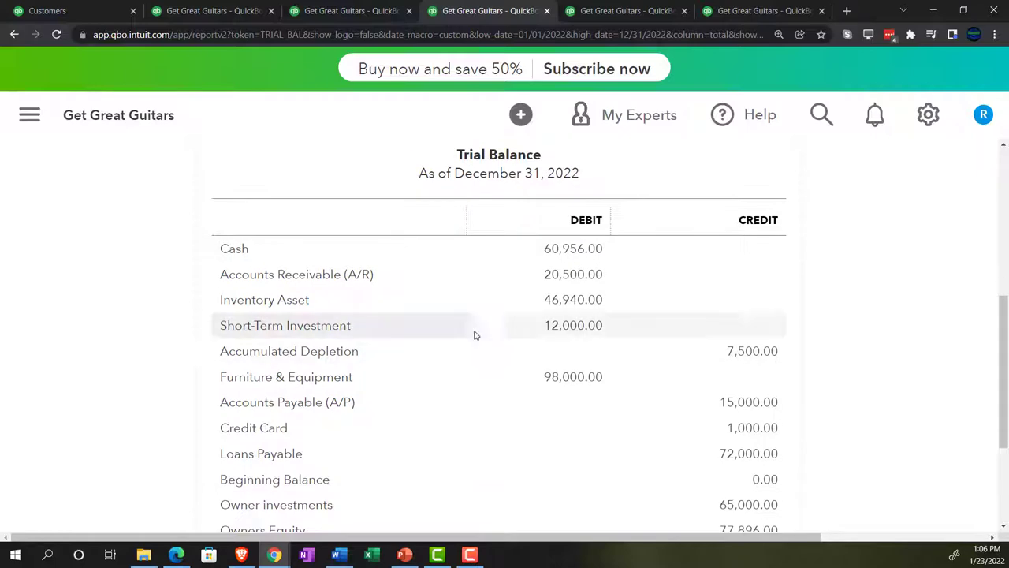
# - Open the transaction detail behind the Accounts Receivable balance and view its invoice amounts
pyautogui.click(581, 278)
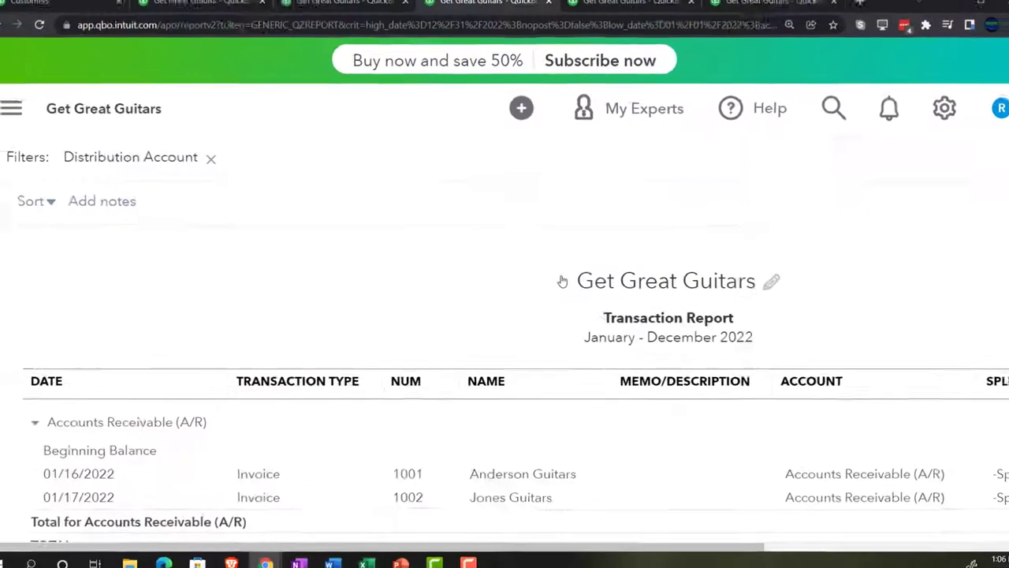
pyautogui.scroll(-1, 558, 279)
pyautogui.hotkey('ctrl', '-')
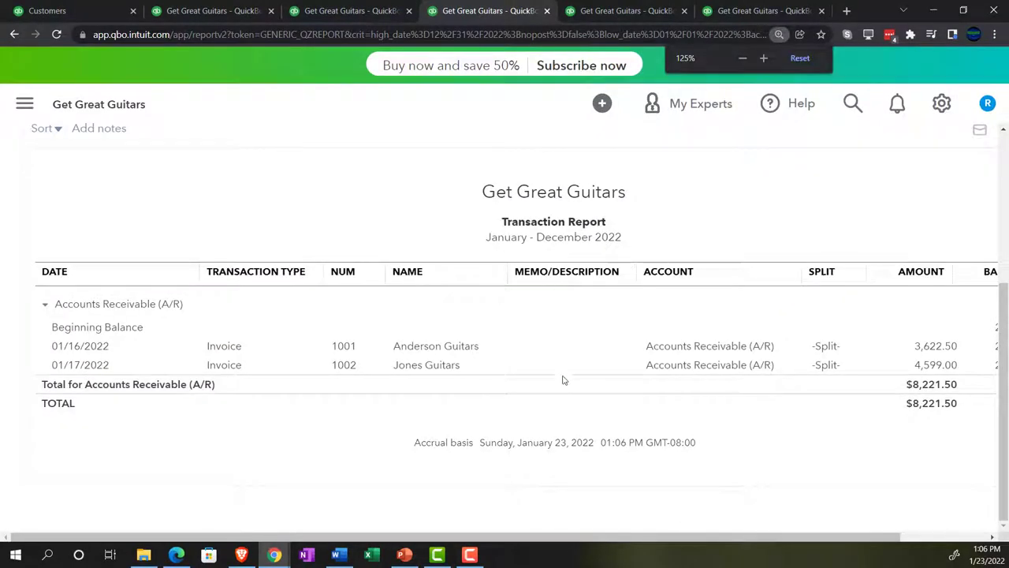
# - Open Jones Guitars invoice 1002 from the receivables detail, look through its lines and totals, and close it
pyautogui.click(934, 365)
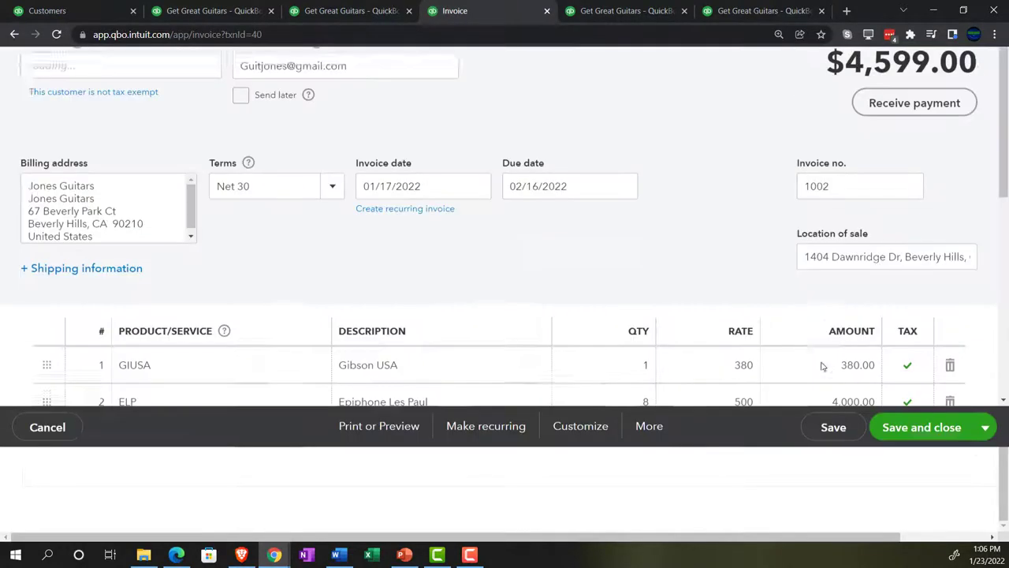
pyautogui.scroll(-5, 710, 383)
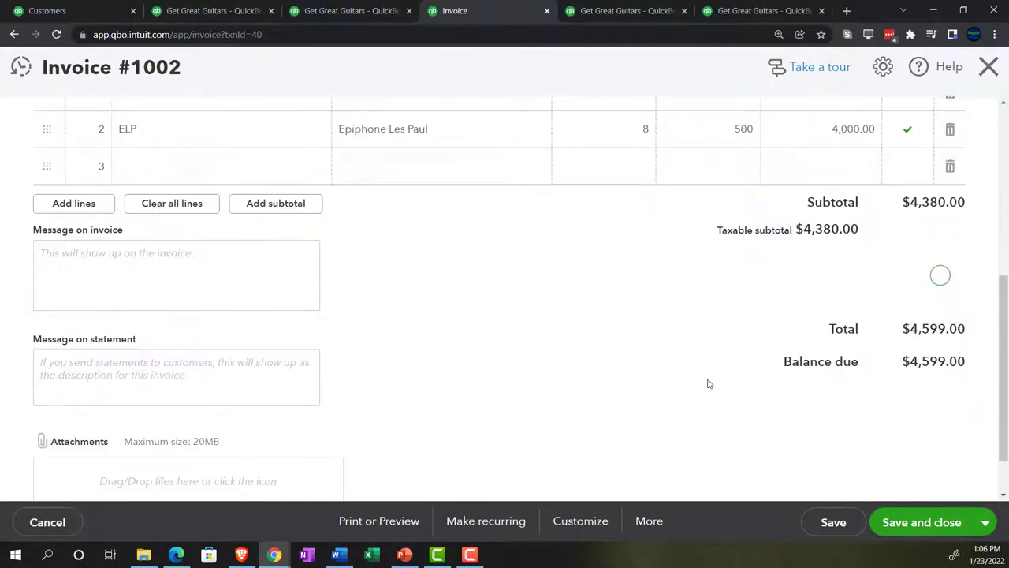
pyautogui.scroll(-3, 660, 338)
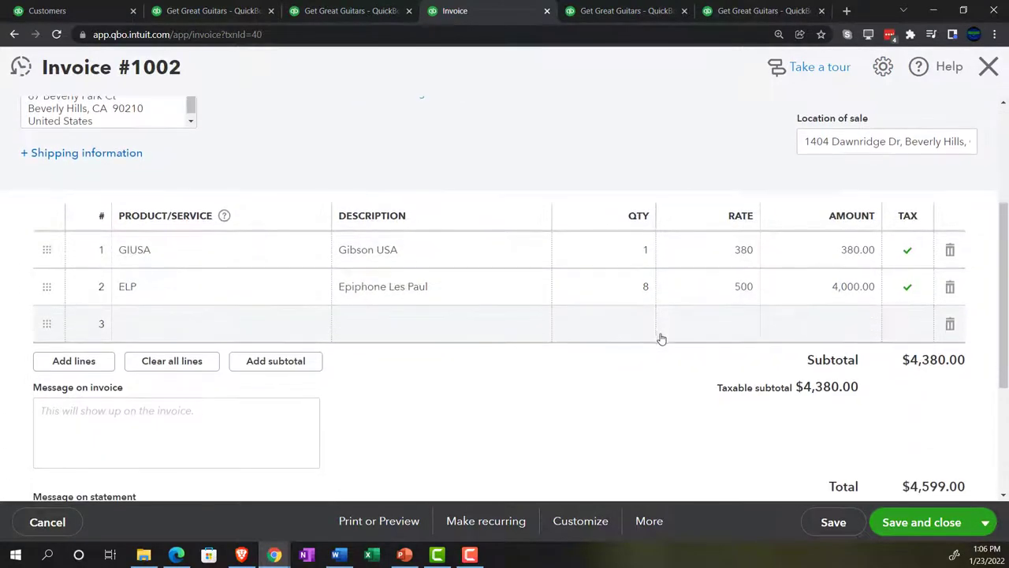
pyautogui.click(988, 66)
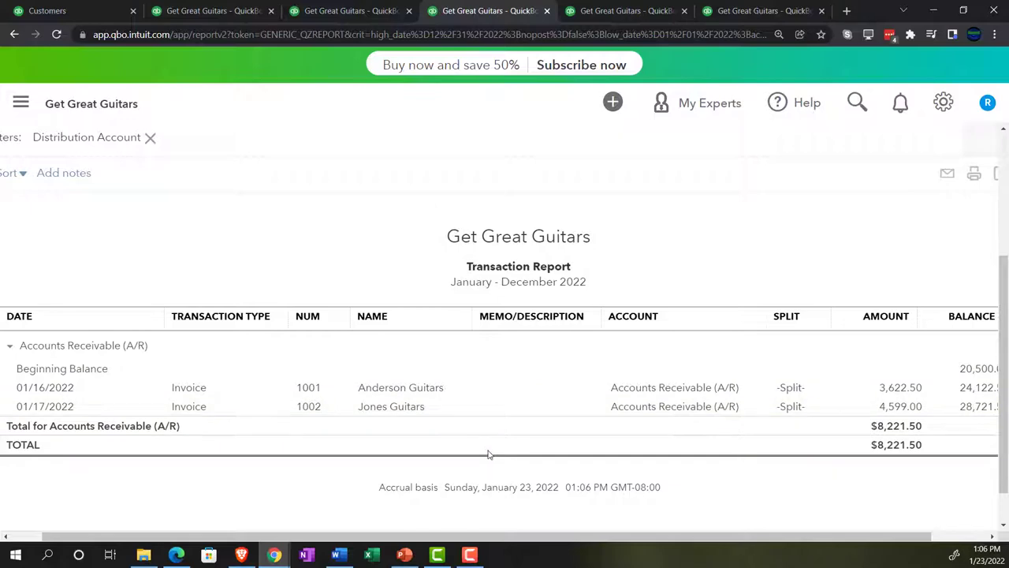
# - Reopen invoice 1002 to examine its subtotal, sales tax and balance due, and save and close it
pyautogui.click(904, 407)
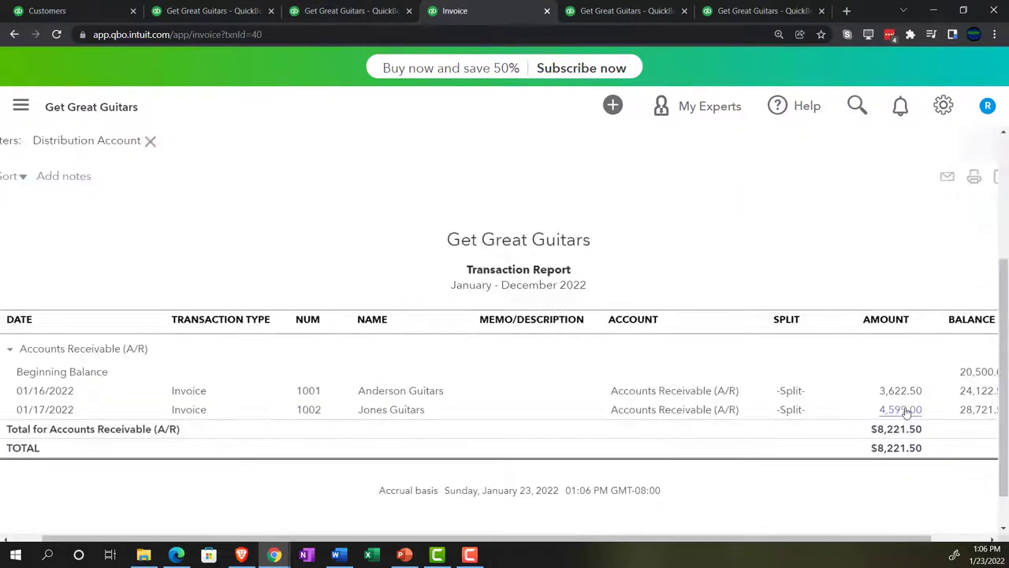
pyautogui.scroll(-1, 679, 332)
pyautogui.scroll(-3, 679, 332)
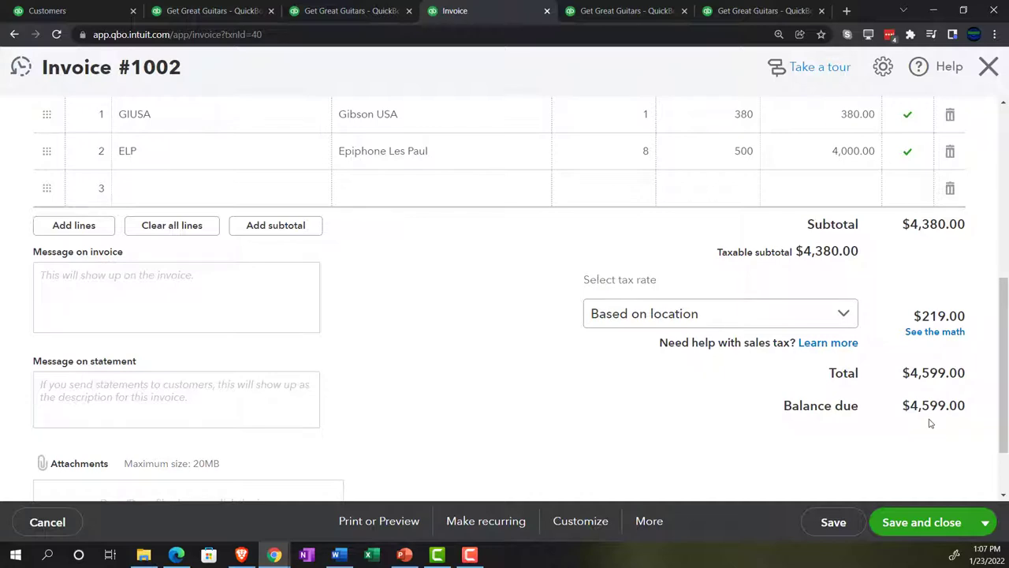
pyautogui.click(922, 522)
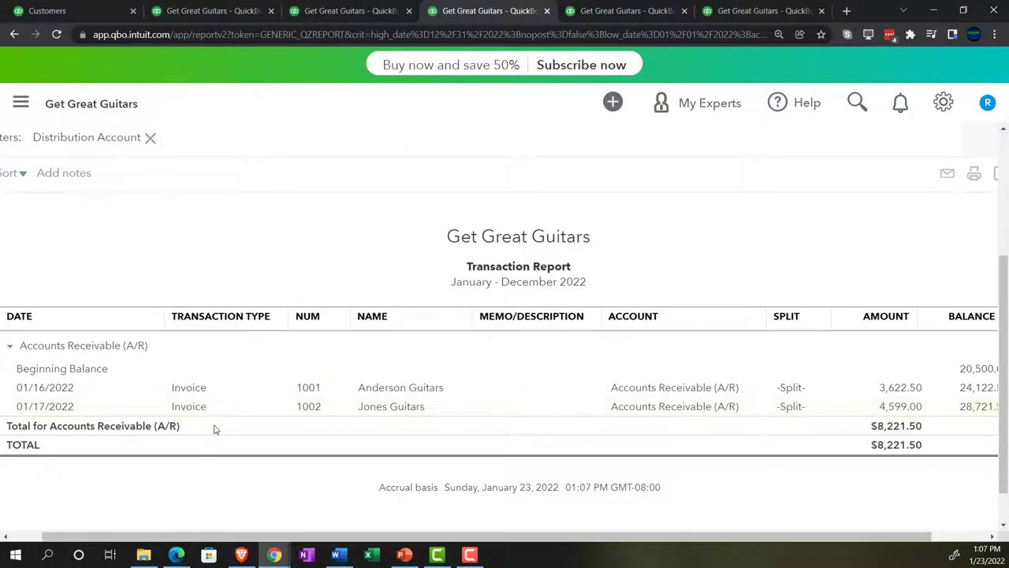
# - Return to the Trial Balance summary and examine the sales tax payable, product income and cost of goods sold accounts
pyautogui.scroll(3, 81, 386)
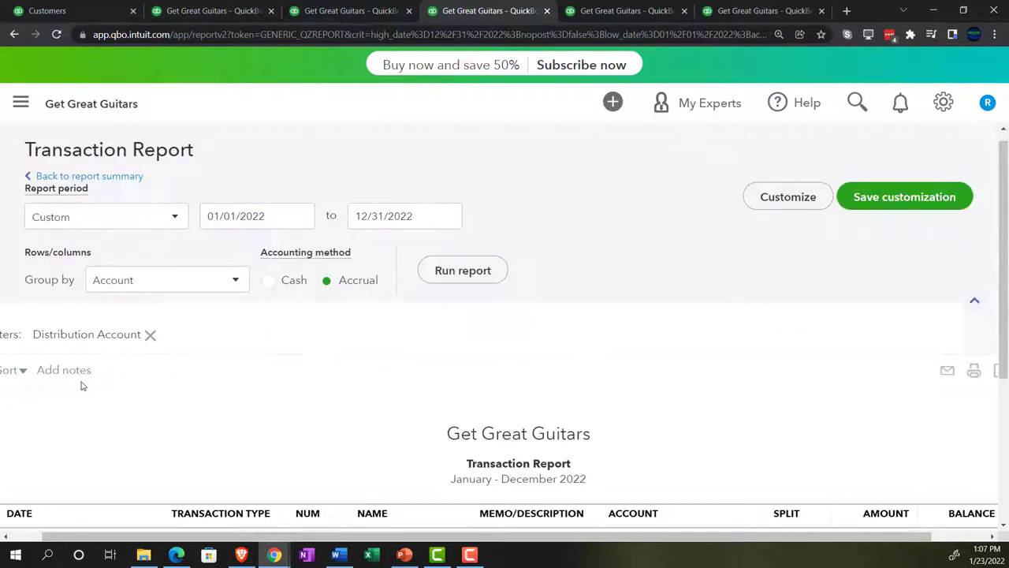
pyautogui.click(128, 190)
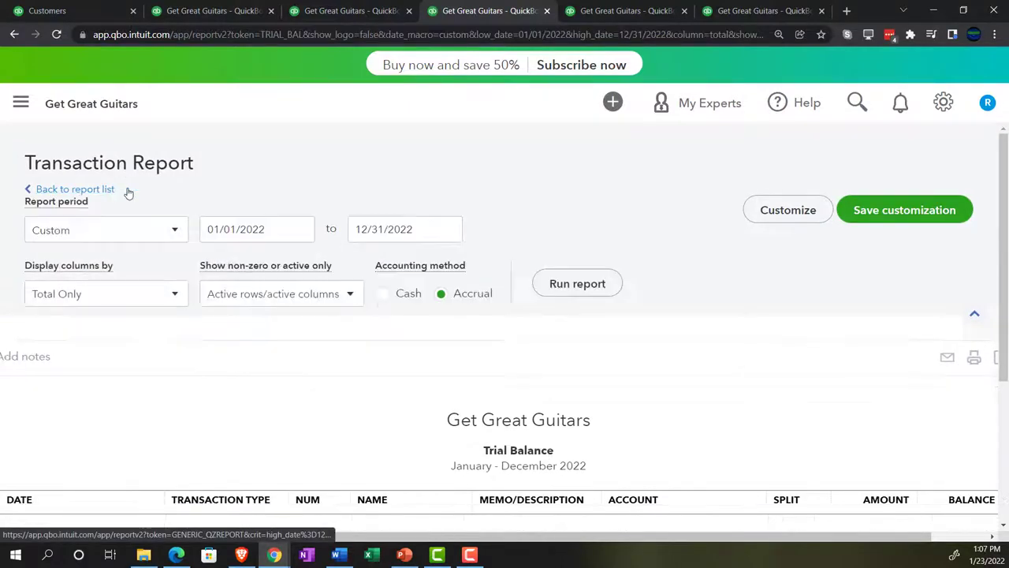
pyautogui.scroll(-3, 129, 193)
pyautogui.scroll(-2, 147, 293)
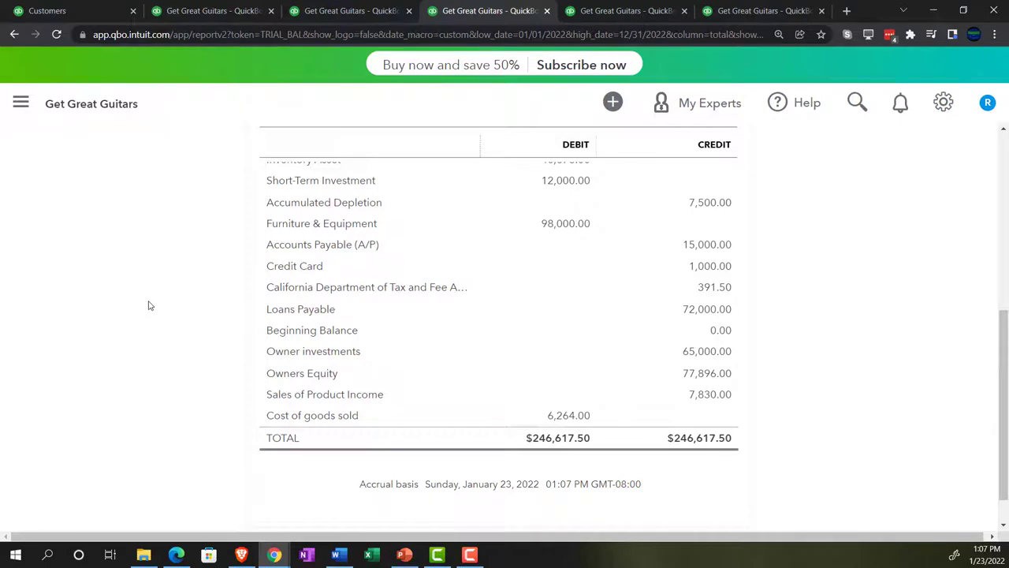
pyautogui.hotkey('ctrl', '+')
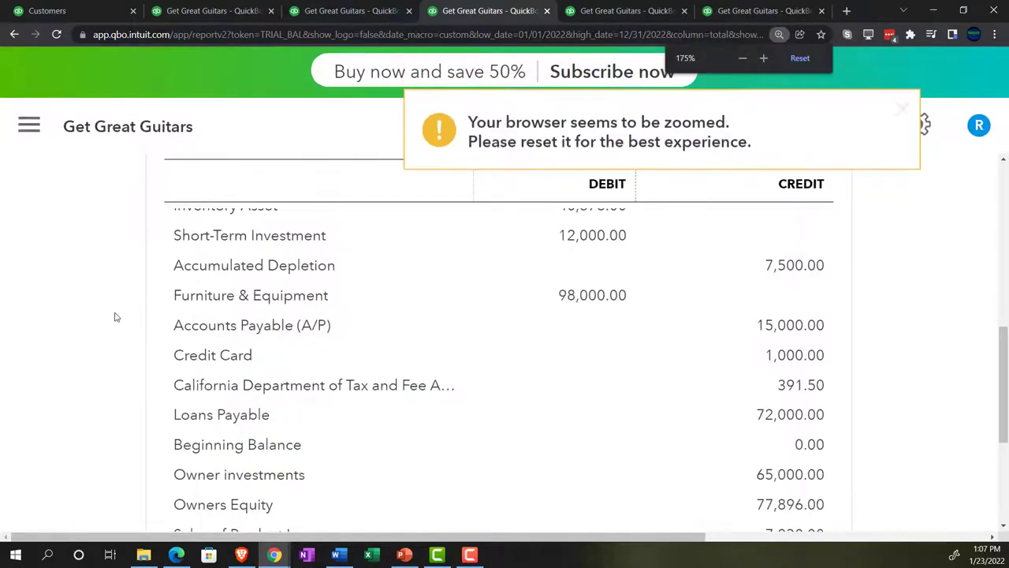
pyautogui.scroll(-1, 117, 318)
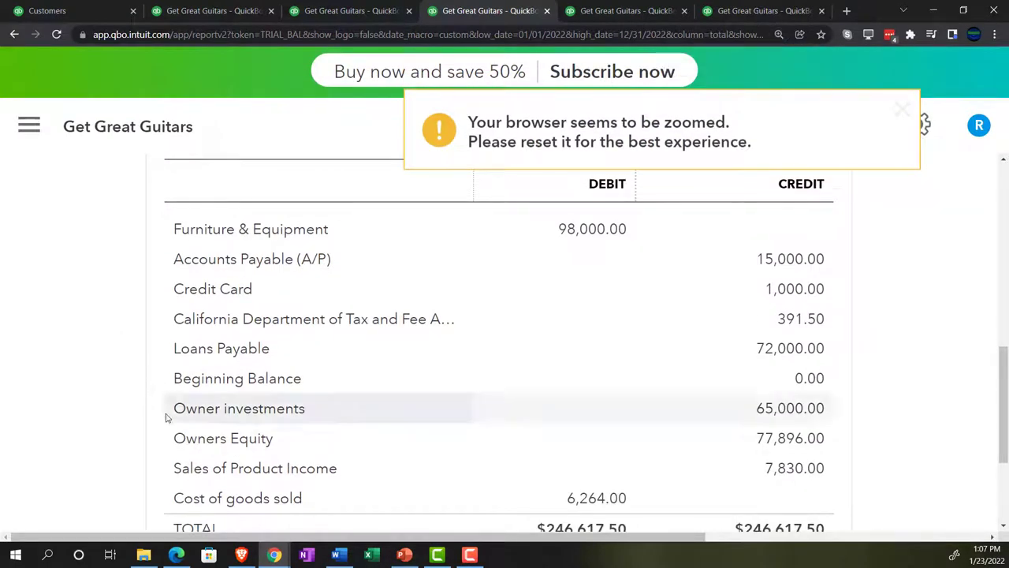
pyautogui.scroll(-1, 144, 442)
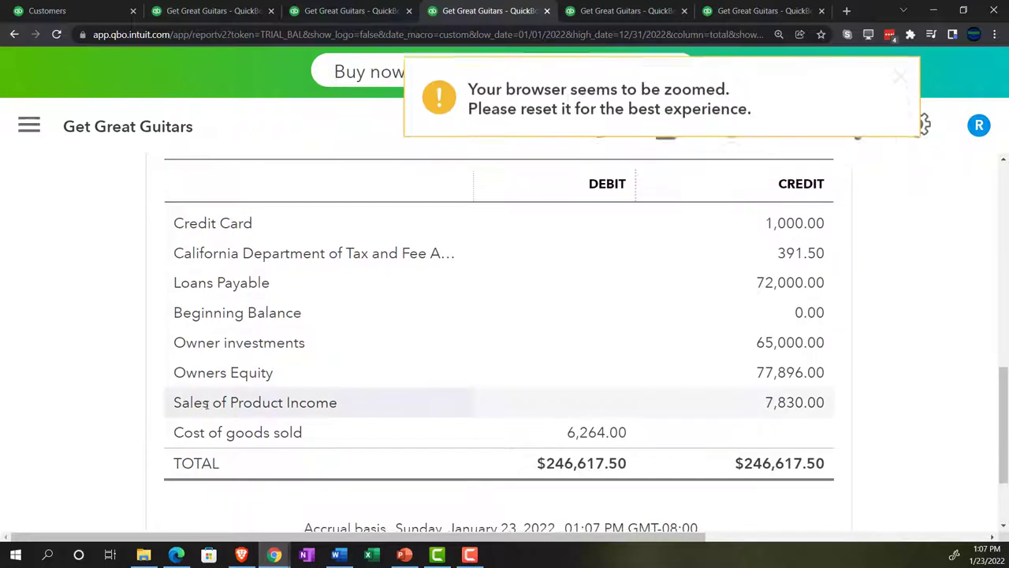
# - Open the transaction detail behind Sales of Product Income and view its invoice lines
pyautogui.click(786, 409)
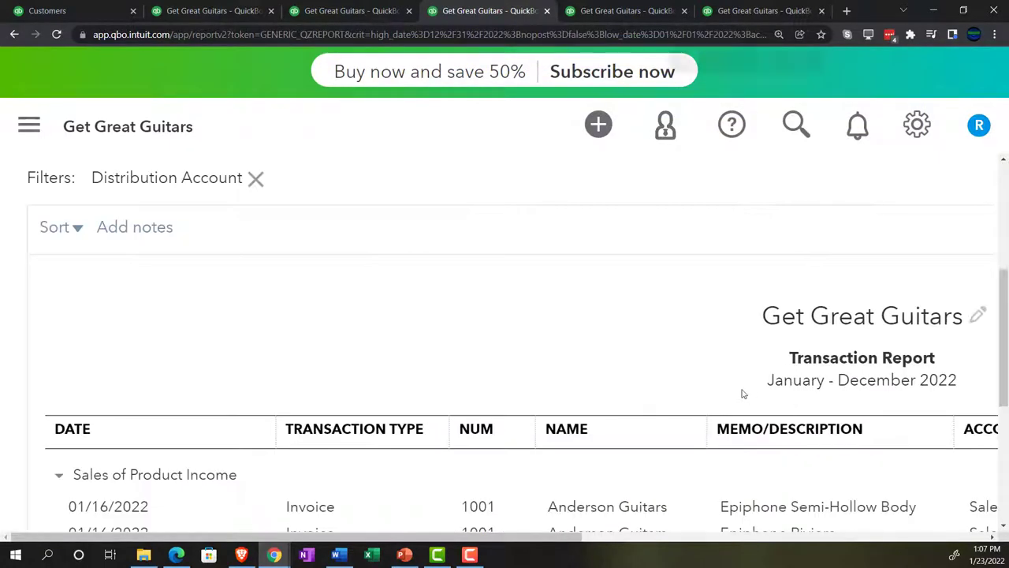
pyautogui.hotkey('ctrl', '-')
pyautogui.hotkey('ctrl', '-')
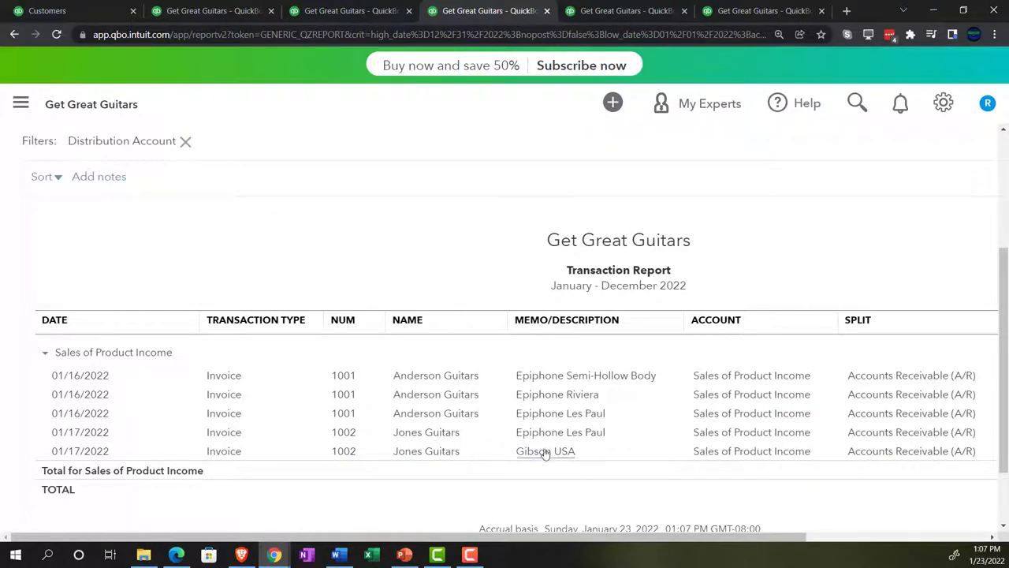
# - Open Jones Guitars invoice 1002 from its Epiphone Les Paul income line, examine the line items, subtotal and sales tax, and close it
pyautogui.click(571, 435)
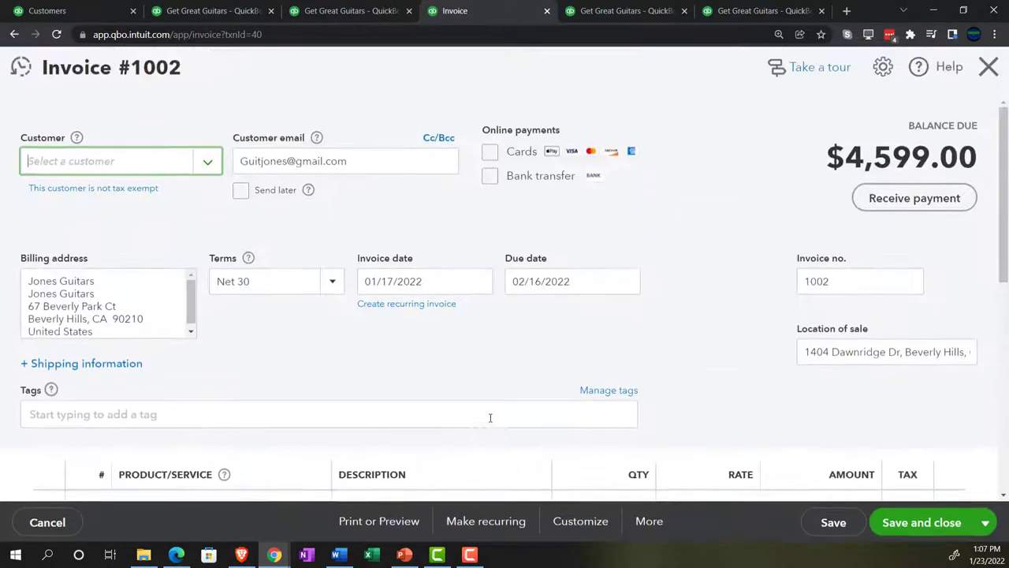
pyautogui.scroll(-1, 497, 365)
pyautogui.scroll(-3, 497, 365)
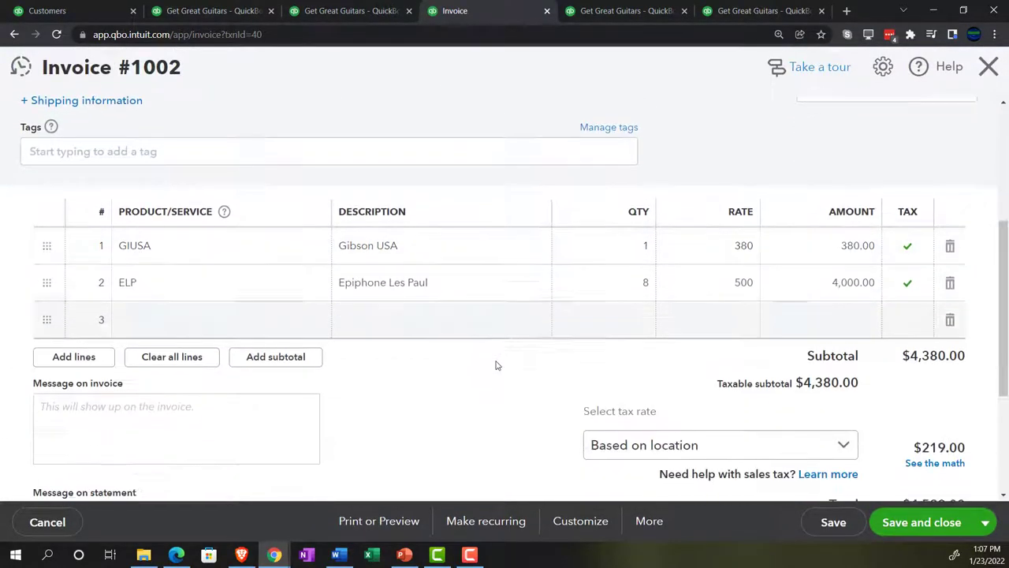
pyautogui.scroll(-1, 497, 365)
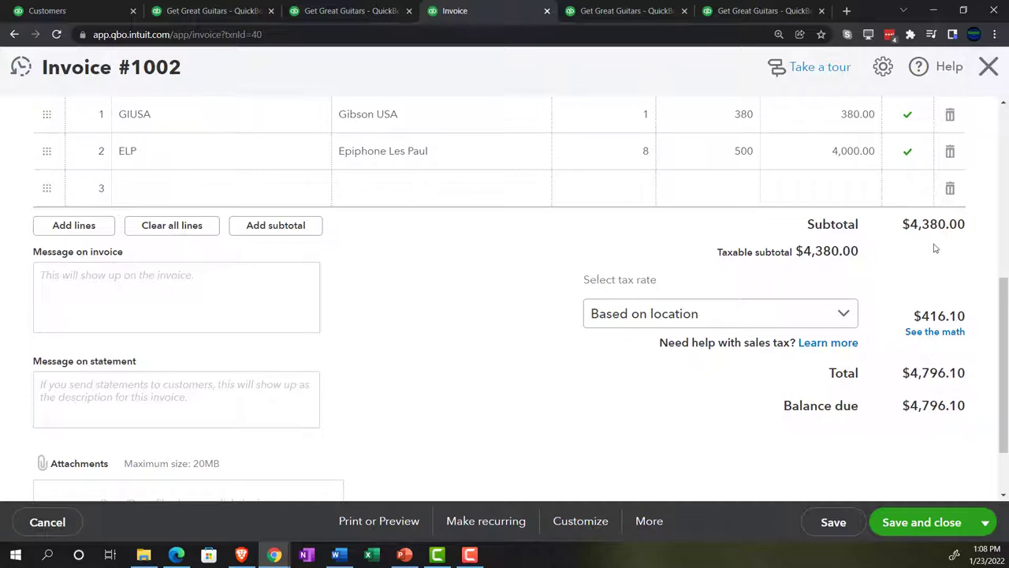
pyautogui.click(989, 67)
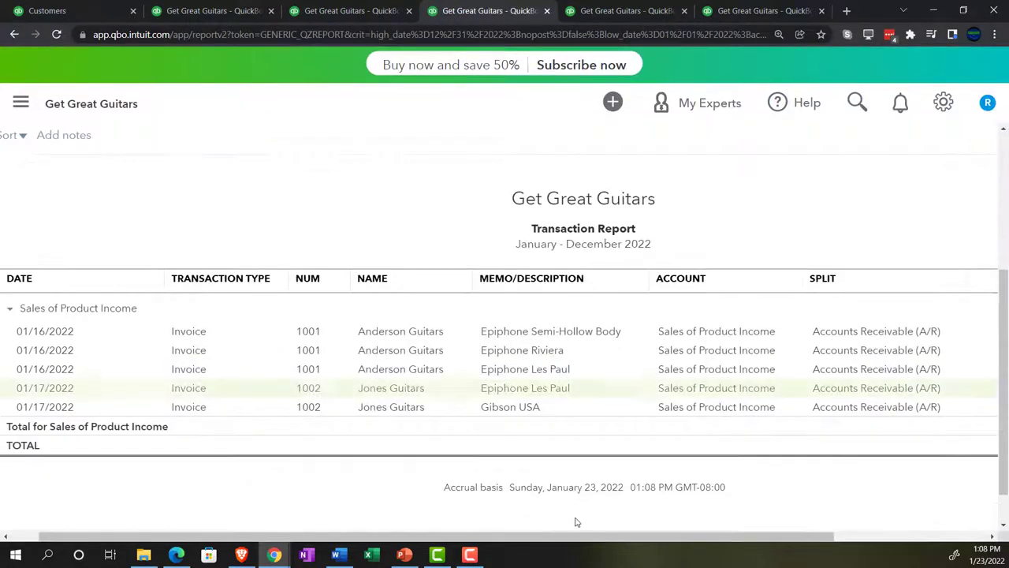
# - Return to the Trial Balance and open the transaction detail behind California Department of Tax and Fee Administration Payable to view its amounts
pyautogui.moveTo(623, 541); pyautogui.dragTo(545, 542)
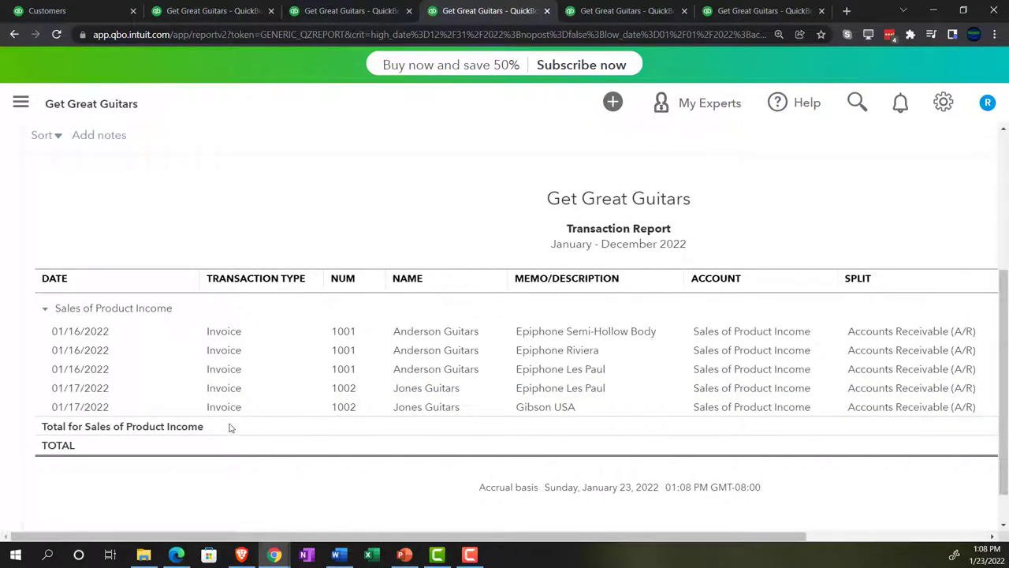
pyautogui.scroll(3, 181, 384)
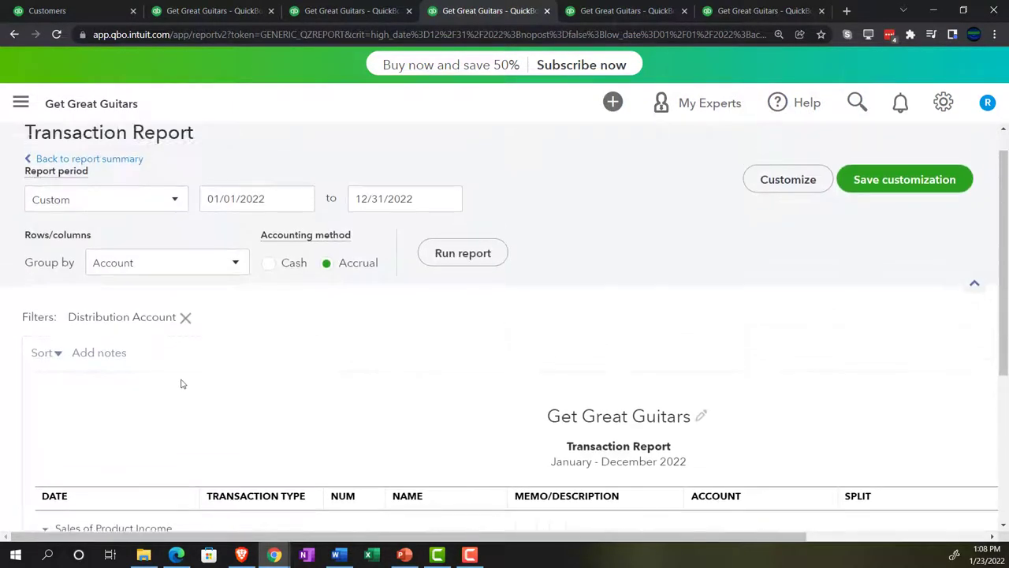
pyautogui.click(122, 192)
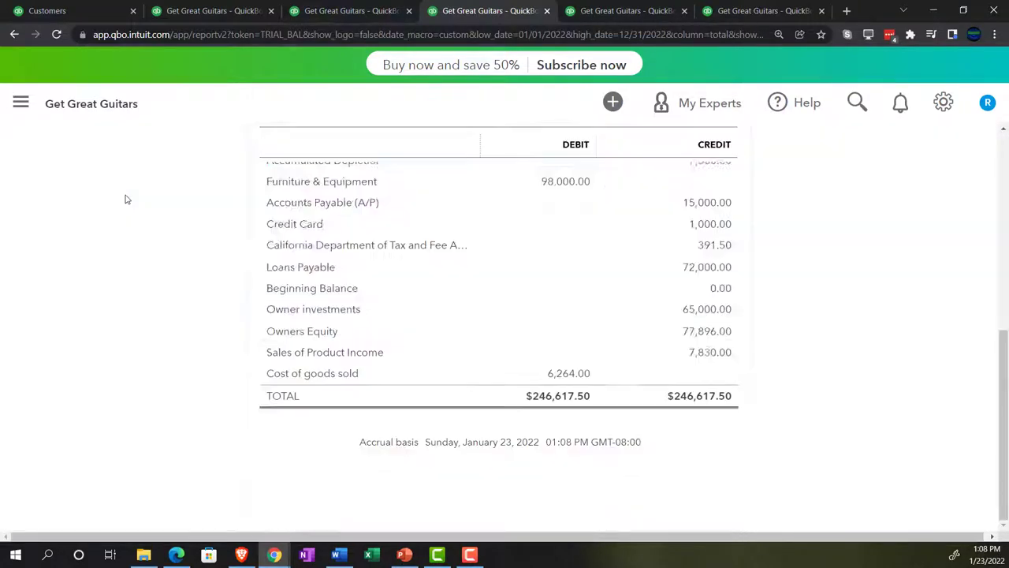
pyautogui.hotkey('ctrl', '+')
pyautogui.hotkey('ctrl', '+')
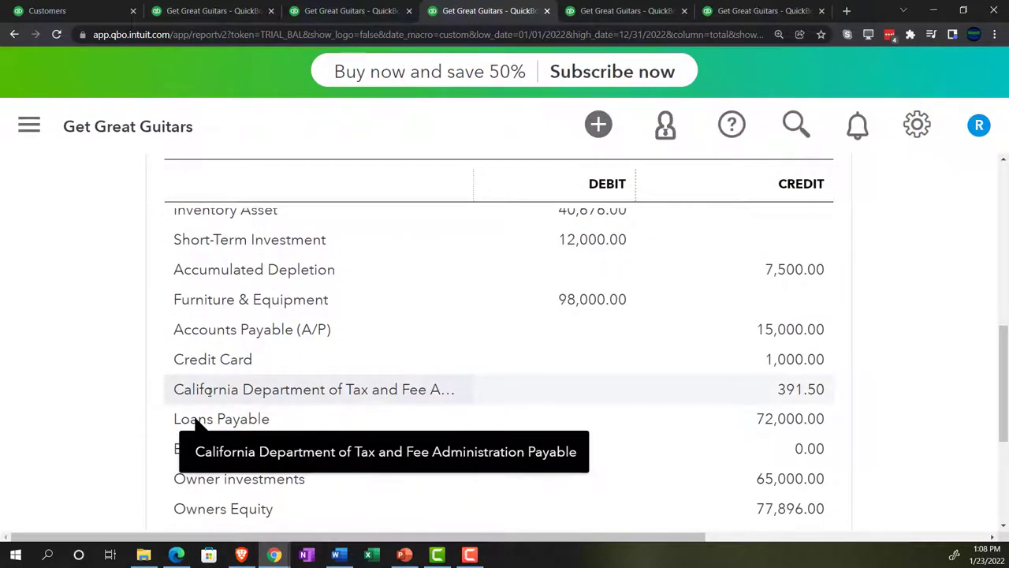
pyautogui.click(798, 392)
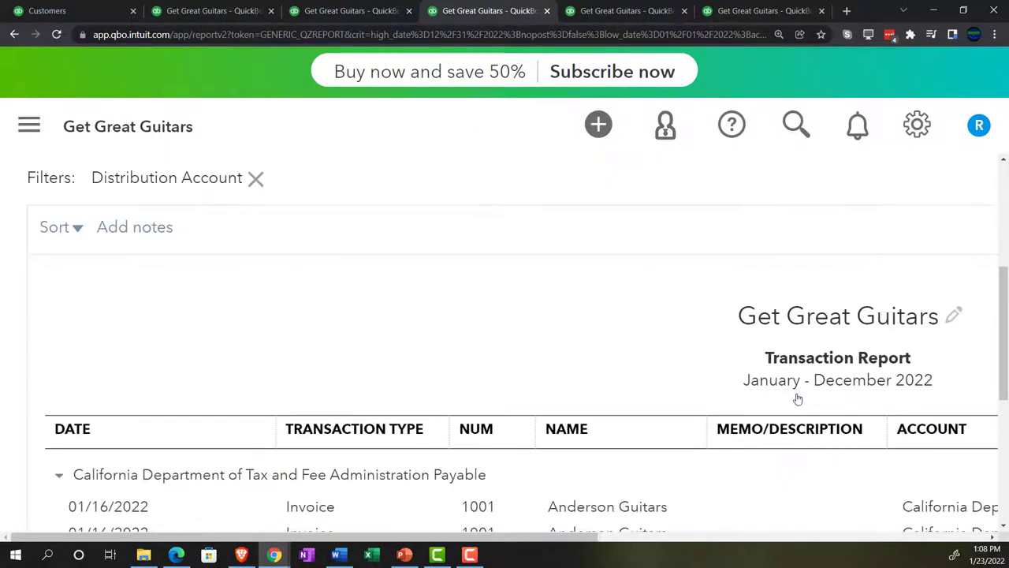
pyautogui.scroll(-2, 798, 398)
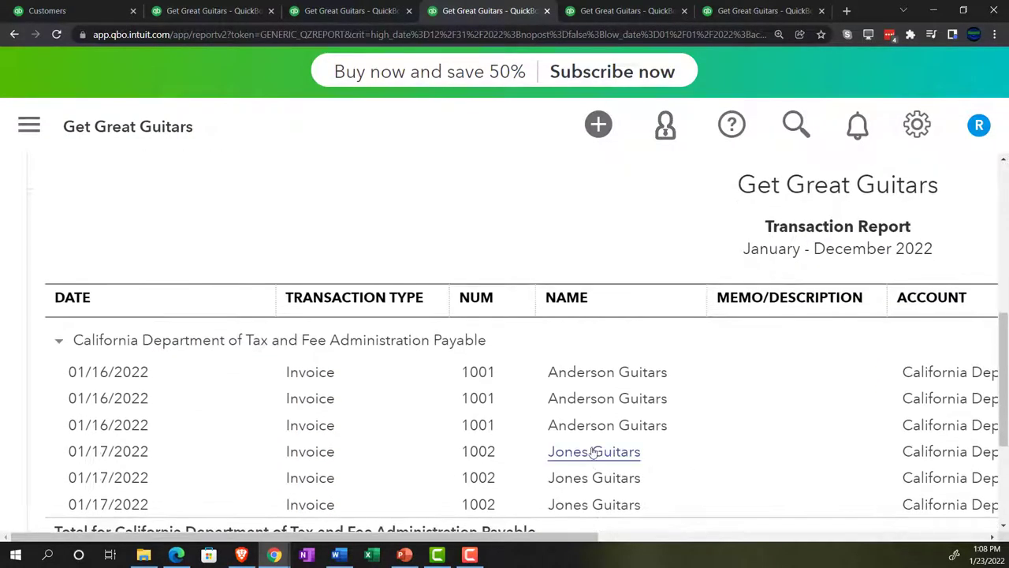
pyautogui.moveTo(543, 538); pyautogui.dragTo(857, 543)
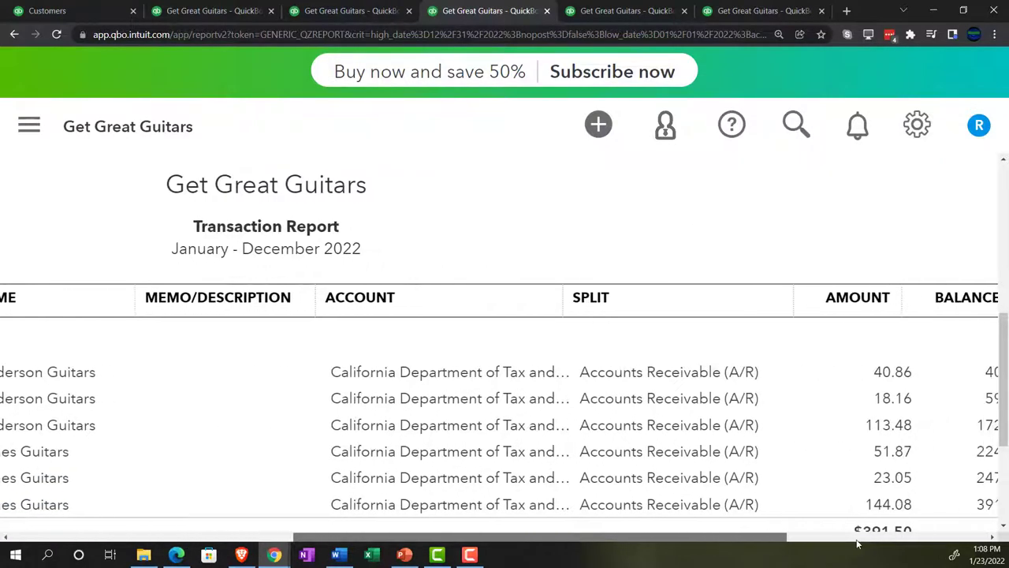
# - Open Jones Guitars invoice 1002 from the sales tax payable detail and view the sales tax calculation by product
pyautogui.click(891, 454)
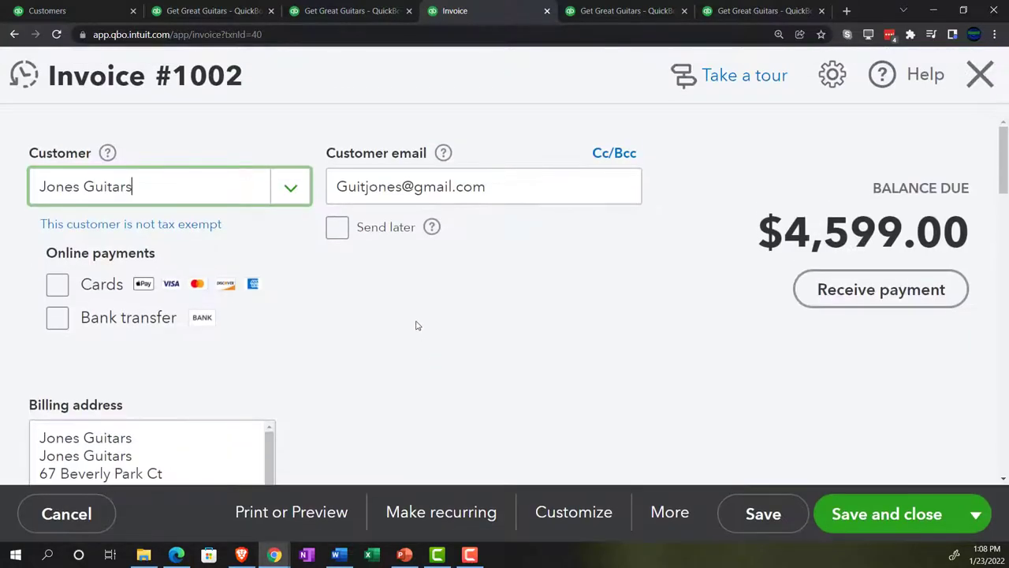
pyautogui.hotkey('ctrl', '-')
pyautogui.hotkey('ctrl', '-')
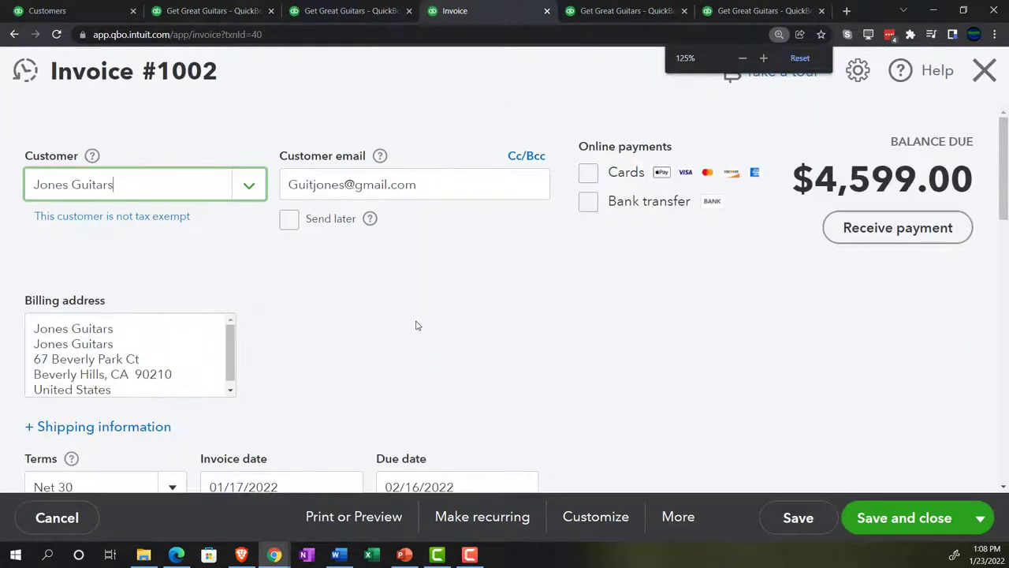
pyautogui.scroll(-4, 418, 326)
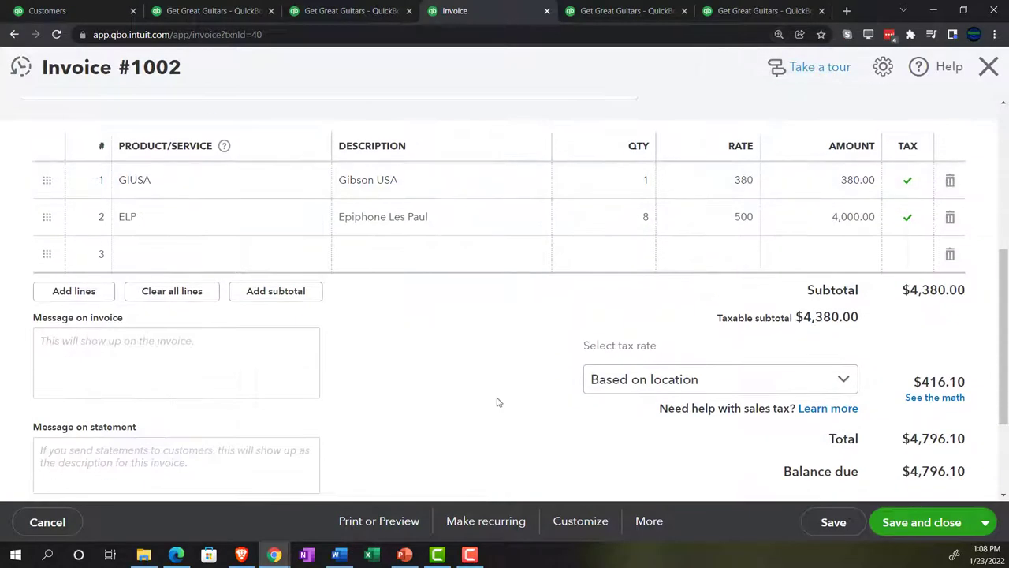
pyautogui.click(928, 398)
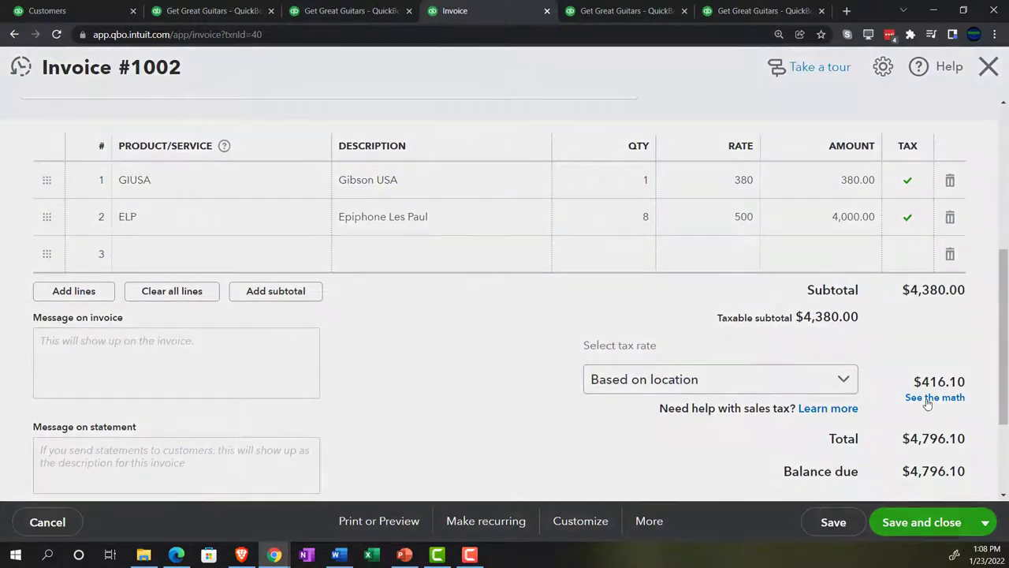
pyautogui.scroll(-4, 781, 354)
pyautogui.scroll(-2, 782, 354)
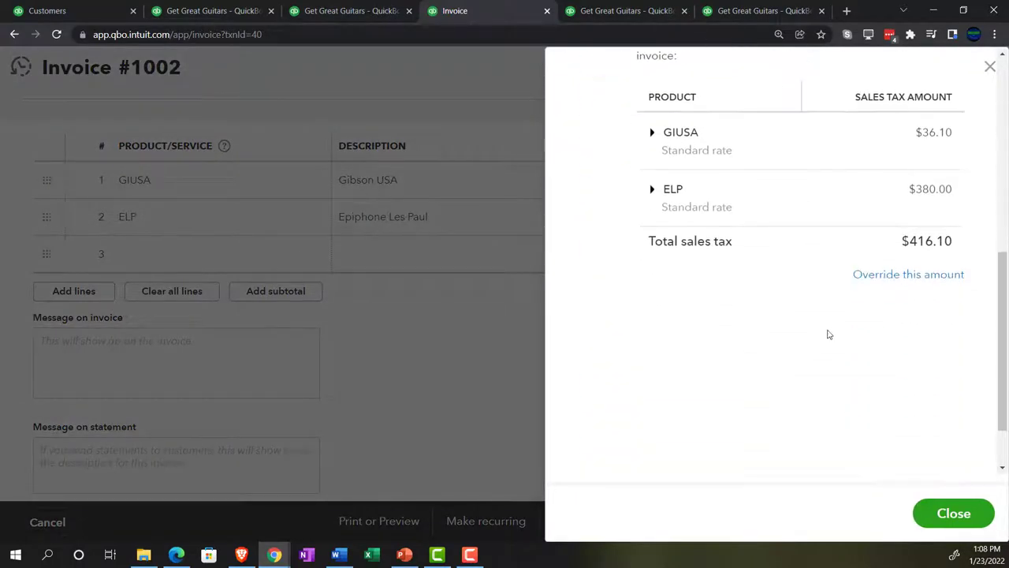
# - Override the invoice's sales tax with a 5% rate and the reason Other (or reason not listed), and close the invoice without saving
pyautogui.click(875, 276)
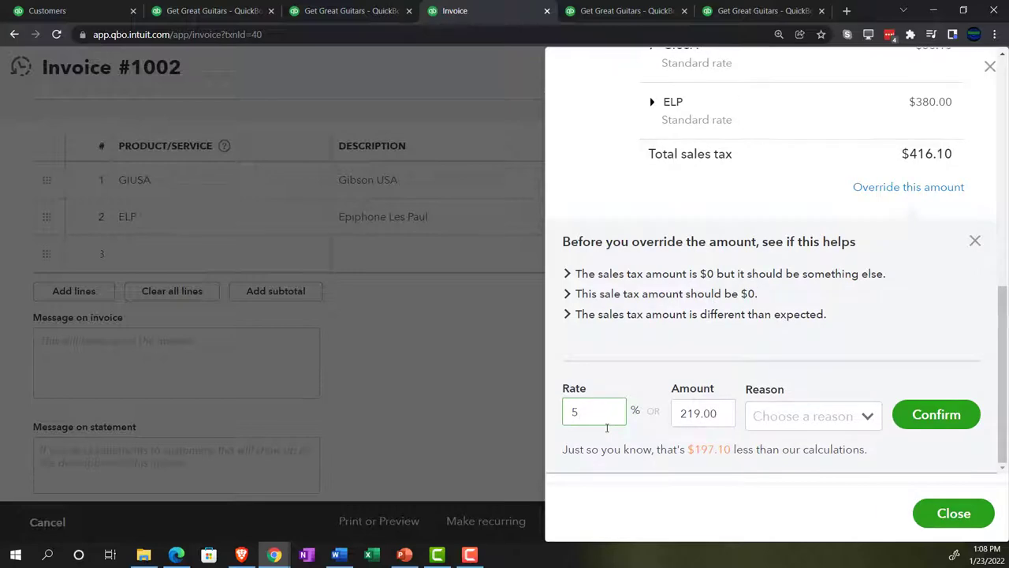
pyautogui.write('5')
pyautogui.click(812, 415)
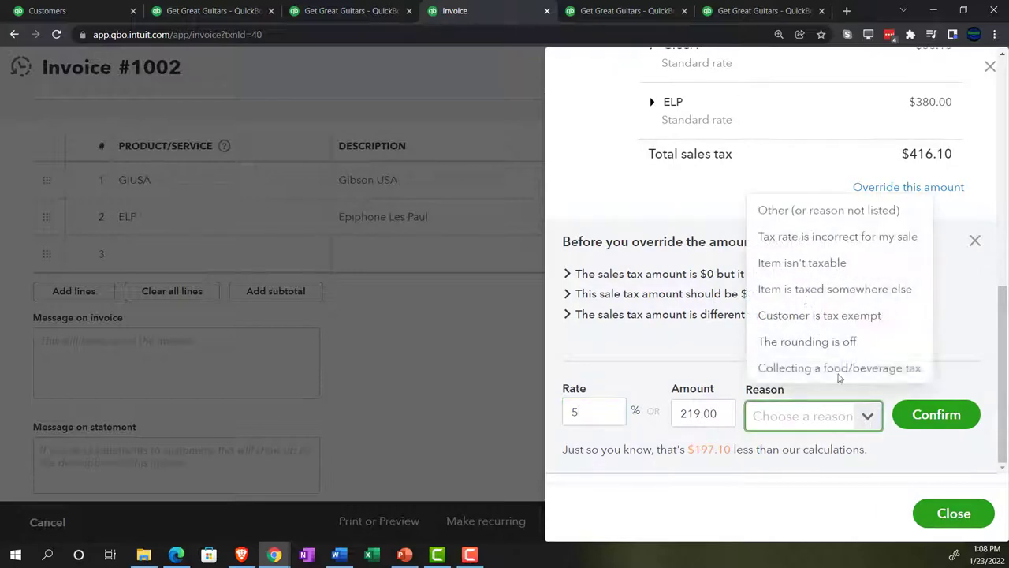
pyautogui.click(788, 211)
pyautogui.click(938, 414)
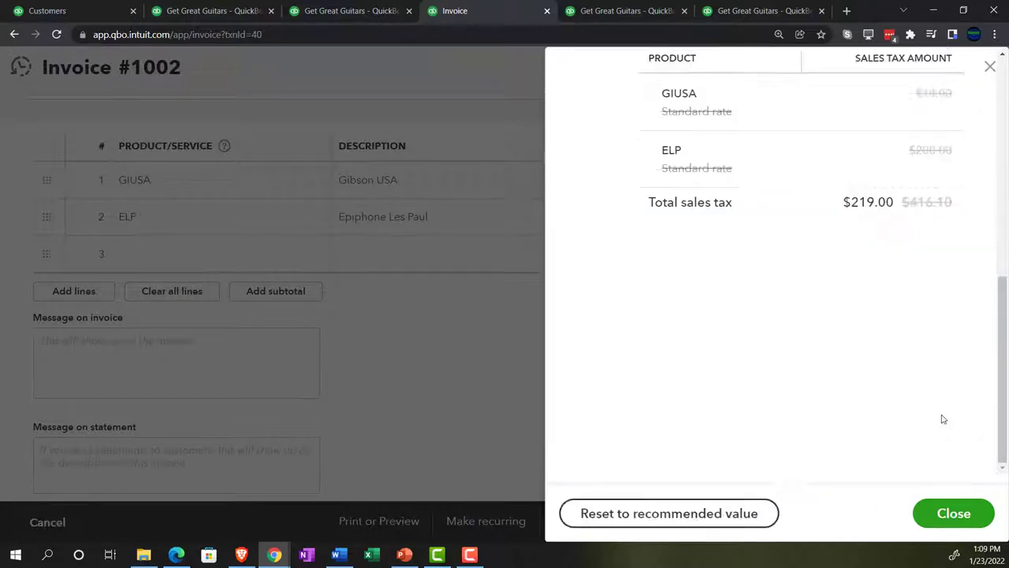
pyautogui.click(954, 513)
pyautogui.scroll(-1, 527, 406)
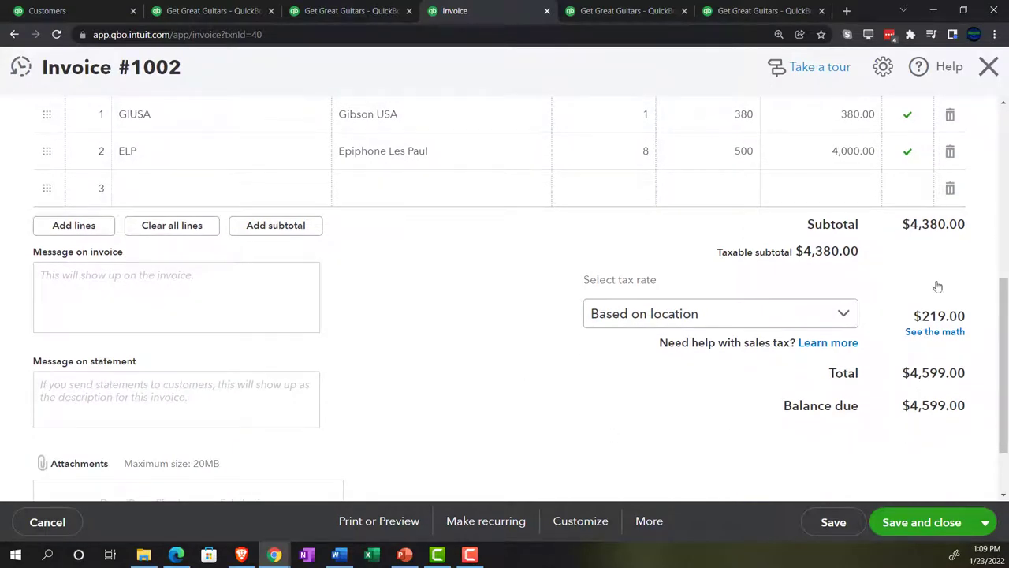
pyautogui.click(988, 68)
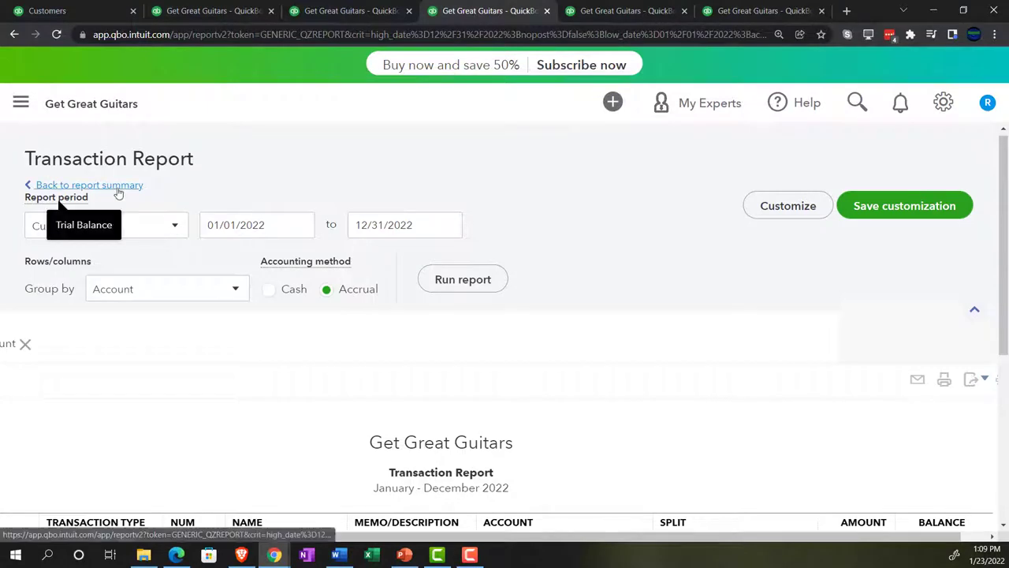
# - Go back to the Trial Balance summary and look through its balances from Cash to Cost of goods sold
pyautogui.click(117, 186)
pyautogui.scroll(-5, 121, 192)
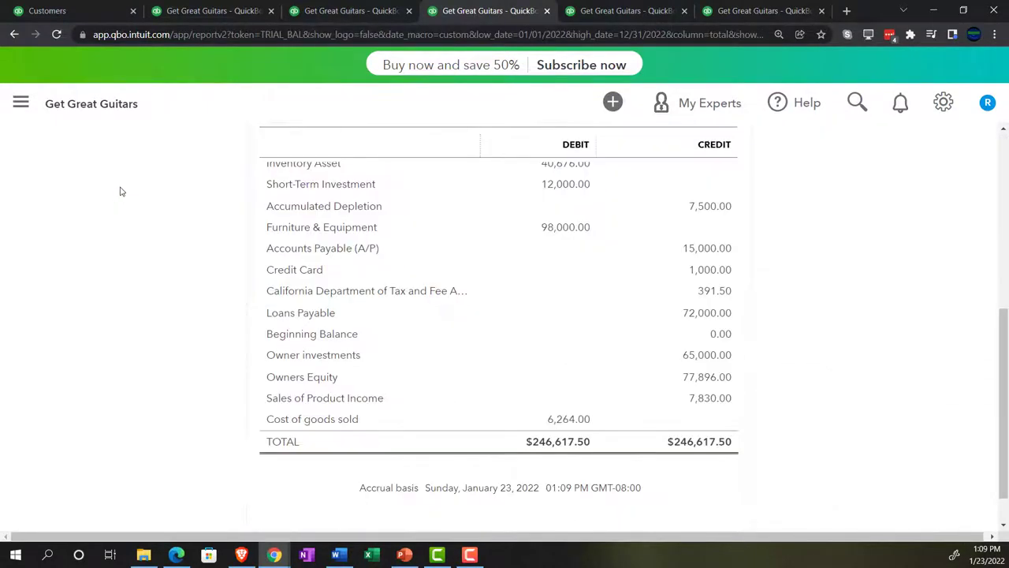
pyautogui.scroll(5, 156, 308)
pyautogui.hotkey('ctrl', '+')
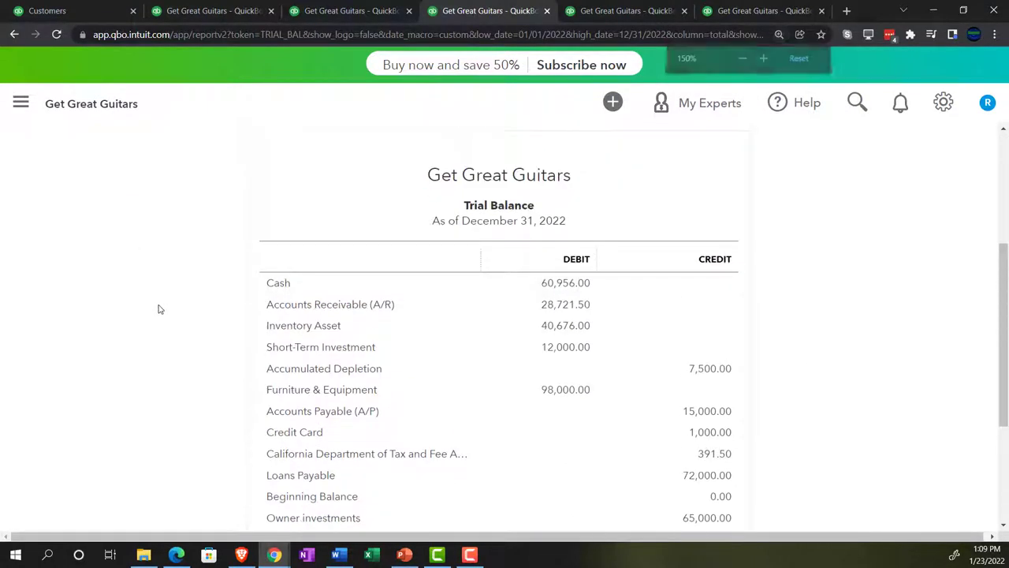
pyautogui.hotkey('ctrl', '+')
pyautogui.scroll(-1, 126, 308)
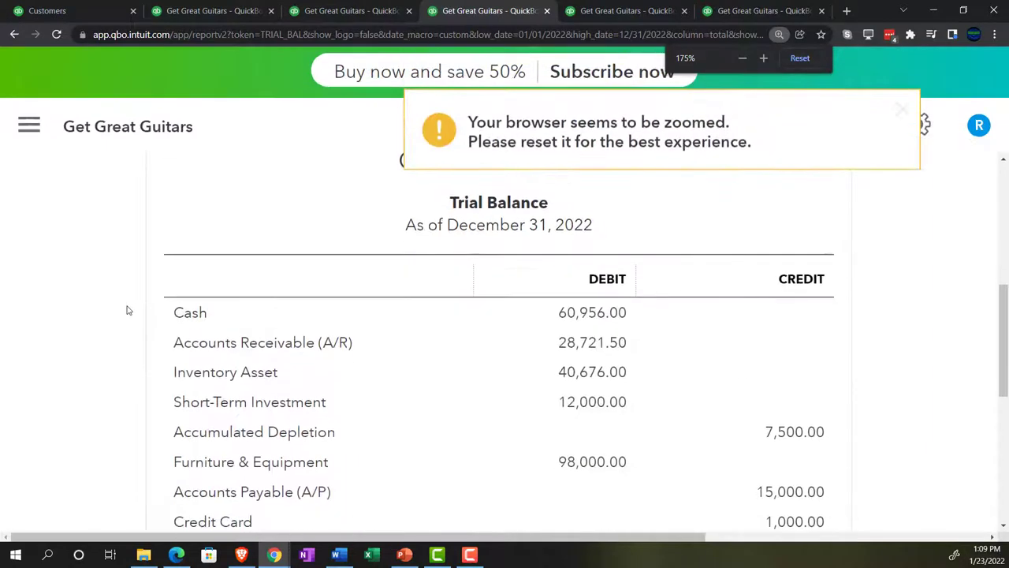
pyautogui.scroll(-1, 158, 339)
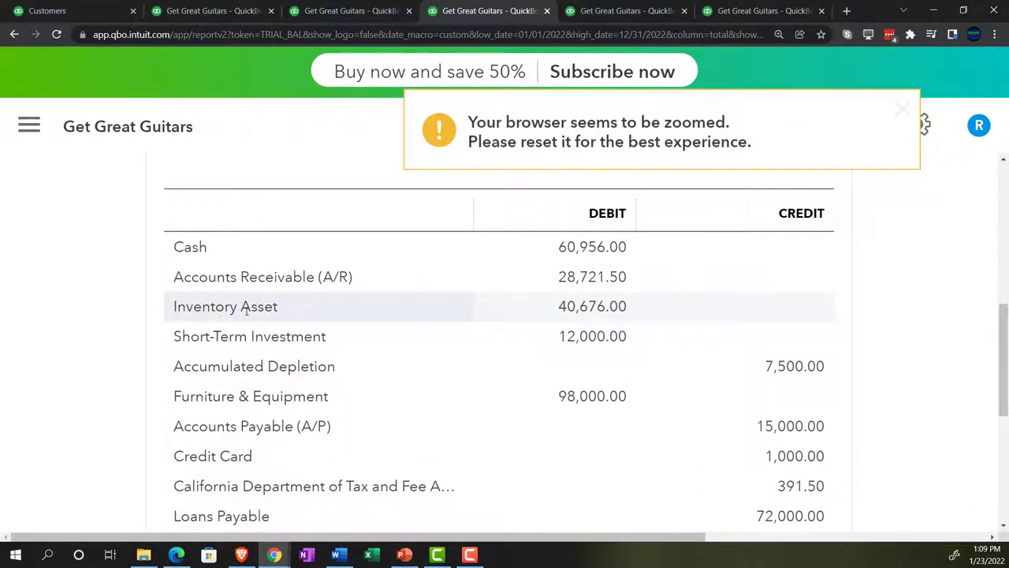
# - Open the transaction detail behind Inventory Asset and examine the amounts and running balance of the invoice lines
pyautogui.click(566, 311)
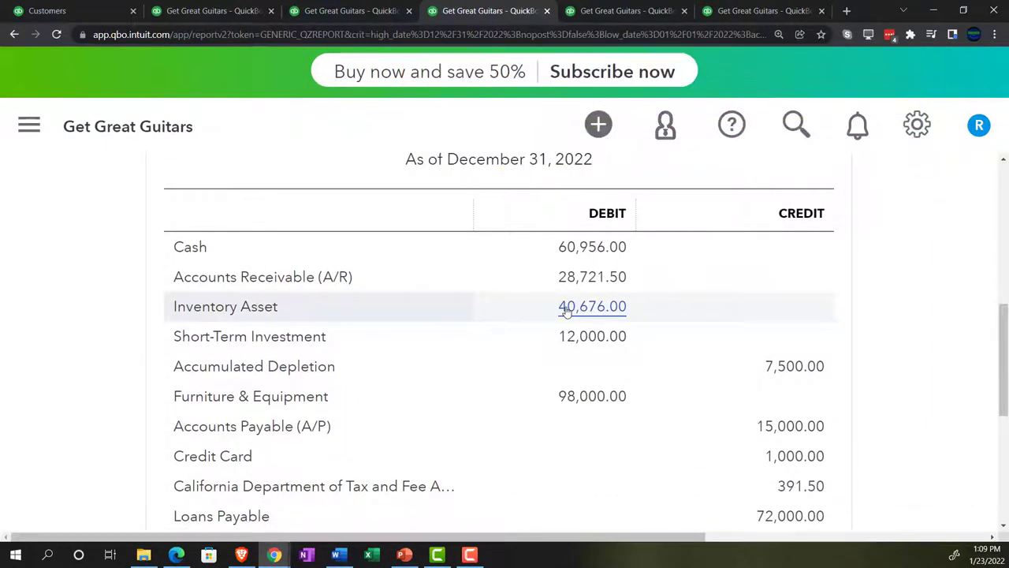
pyautogui.scroll(-3, 566, 311)
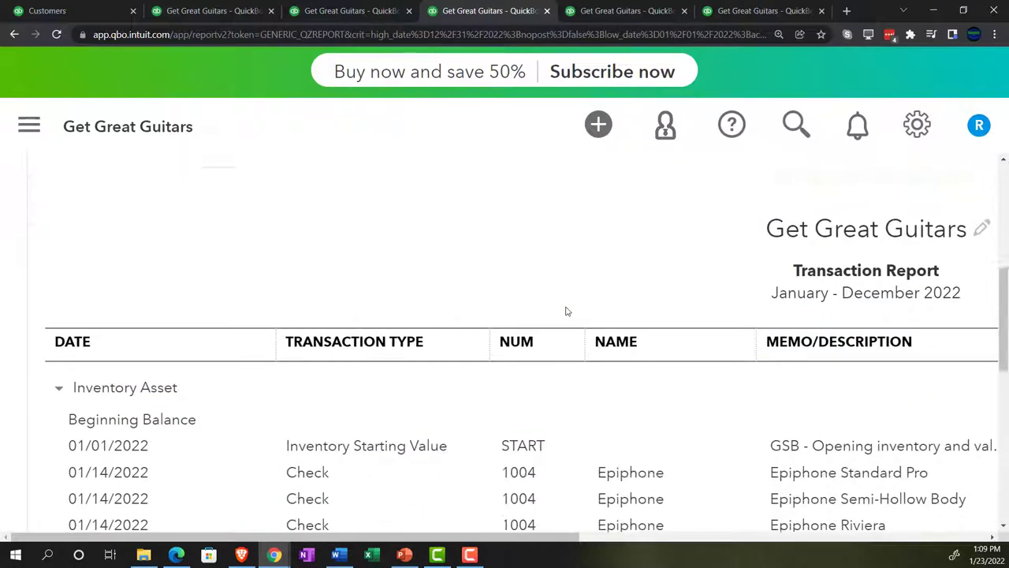
pyautogui.hotkey('ctrl', '-')
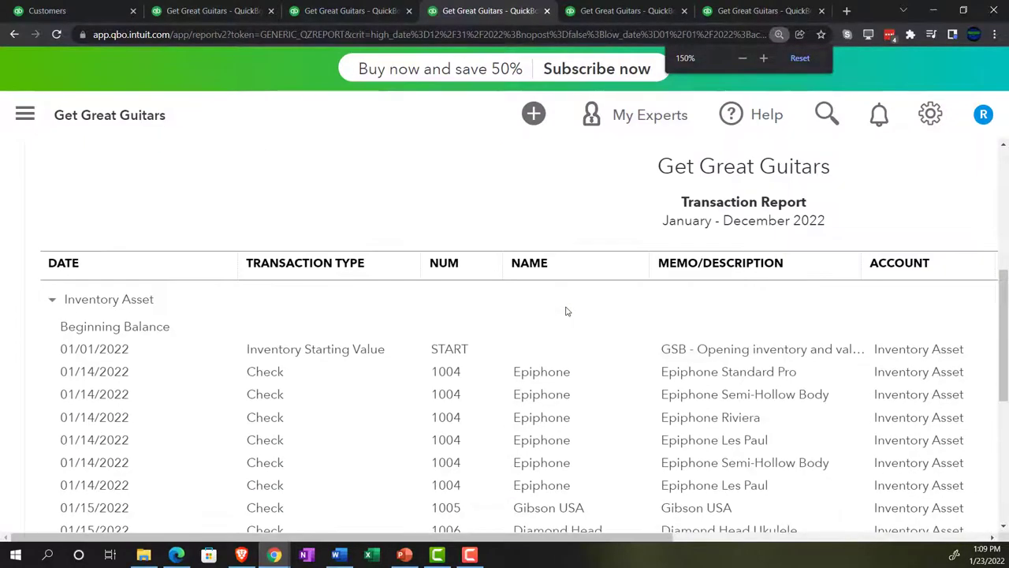
pyautogui.hotkey('ctrl', '-')
pyautogui.scroll(-5, 566, 311)
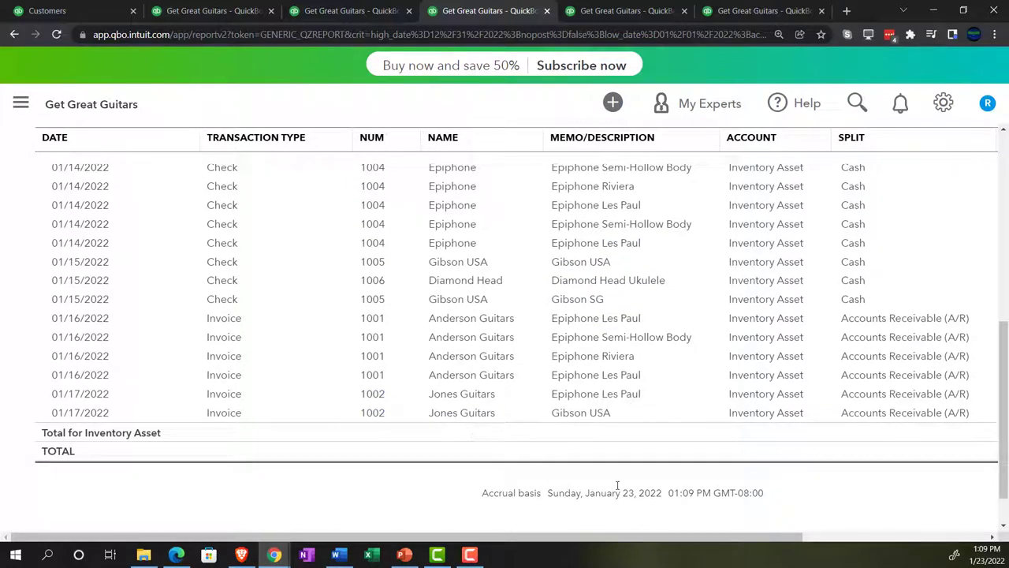
pyautogui.moveTo(661, 537); pyautogui.dragTo(817, 540)
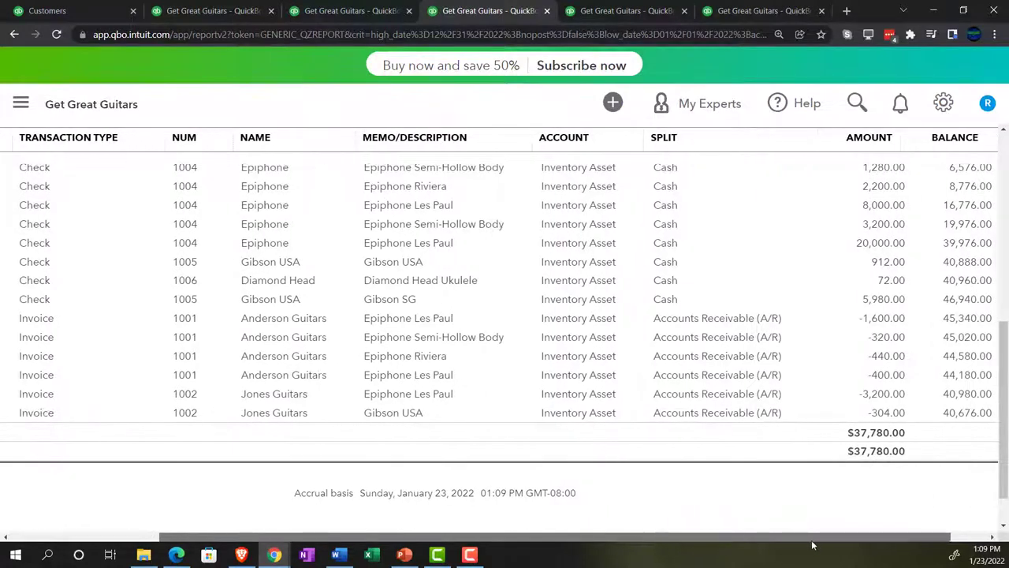
# - Open Jones Guitars invoice 1002 from its Epiphone Les Paul inventory line, view the product lines, and close it
pyautogui.click(874, 400)
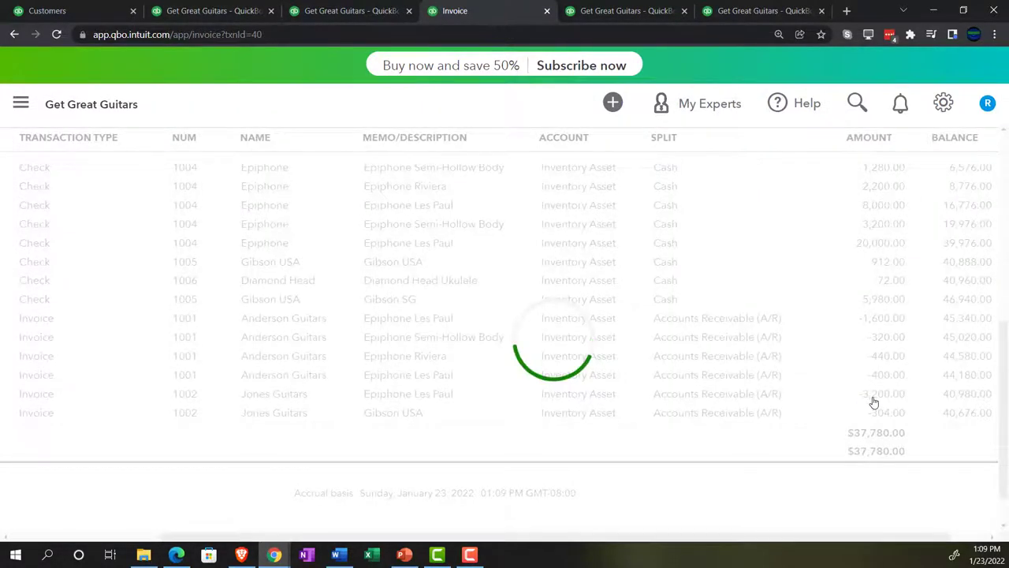
pyautogui.scroll(-2, 698, 313)
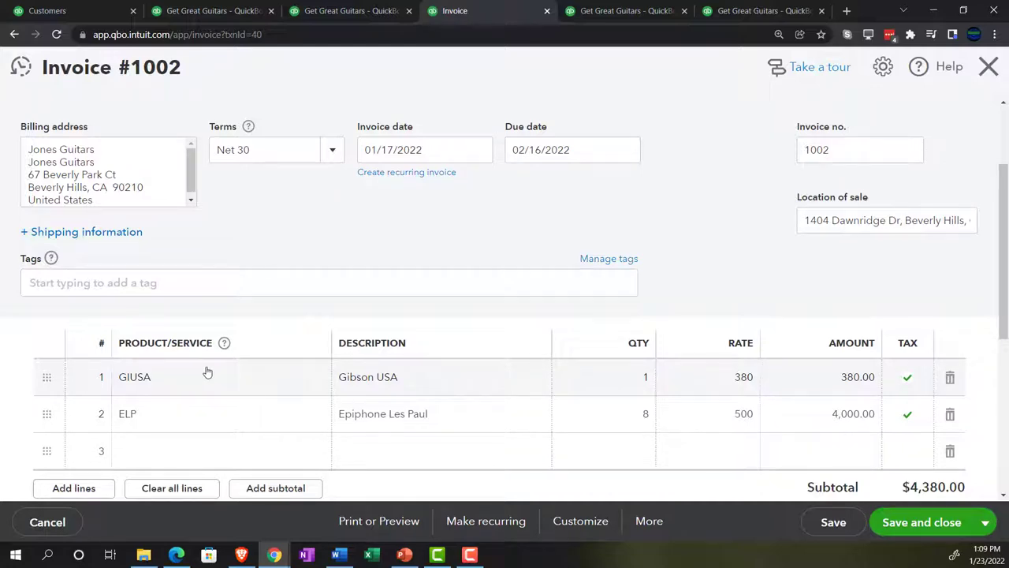
pyautogui.click(988, 67)
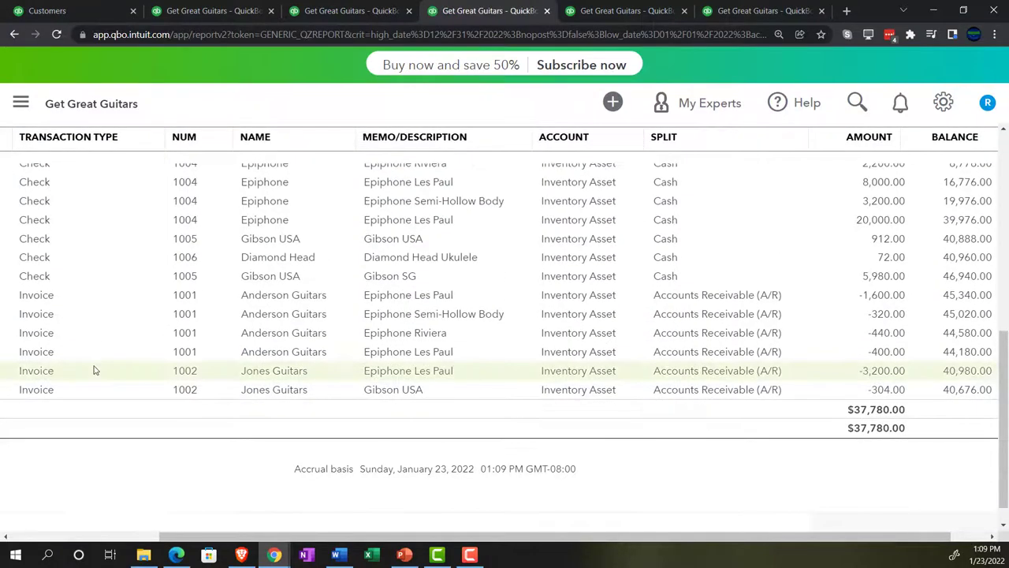
# - Return from the Inventory Asset detail to the Trial Balance summary and view all account balances
pyautogui.scroll(1, 91, 365)
pyautogui.scroll(5, 91, 365)
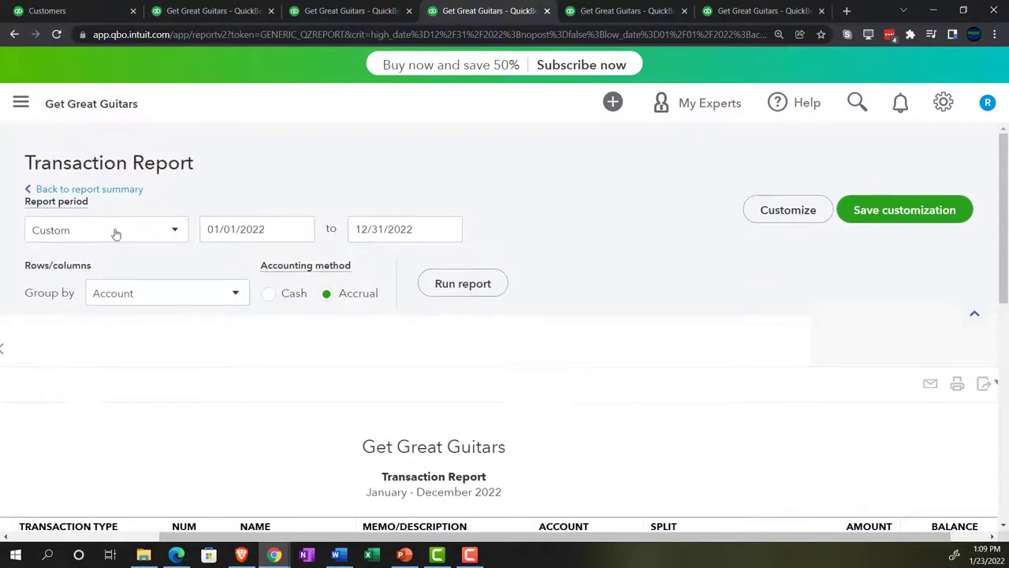
pyautogui.click(110, 191)
pyautogui.scroll(-5, 147, 395)
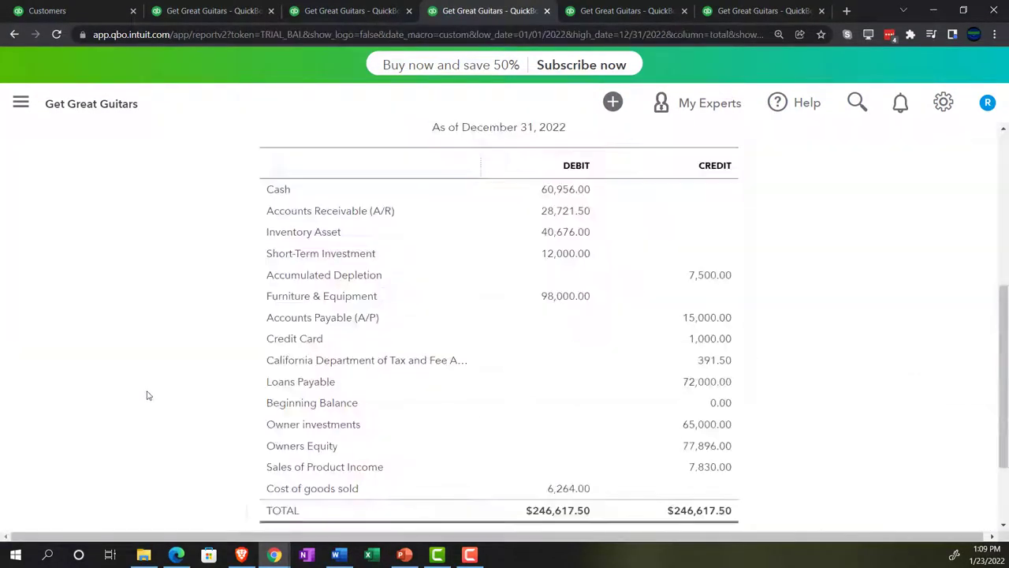
# - Open the transaction detail behind Cost of goods sold in the Trial Balance and examine its invoice lines and amounts
pyautogui.hotkey('ctrl', '+')
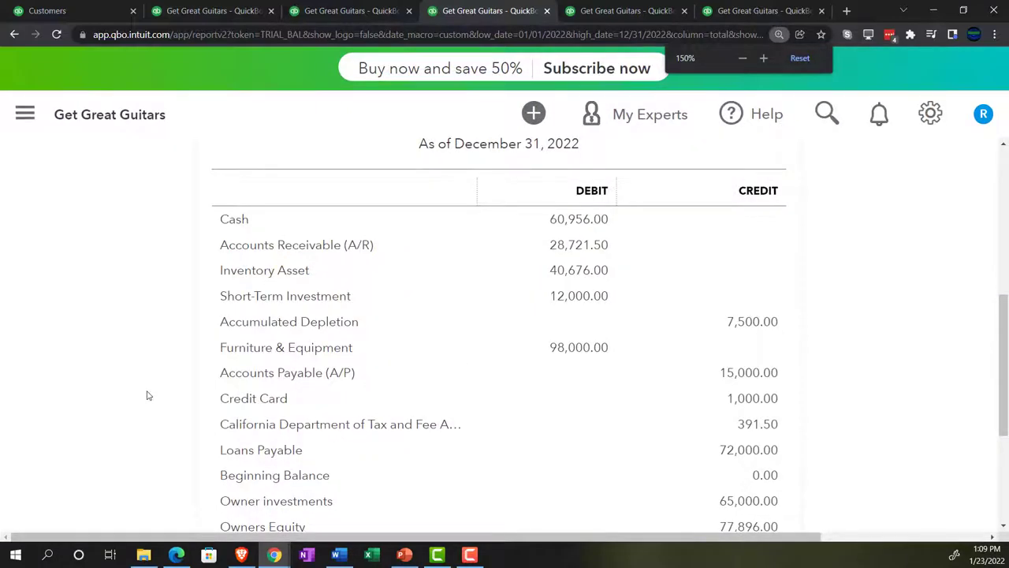
pyautogui.hotkey('ctrl', '+')
pyautogui.scroll(-3, 147, 395)
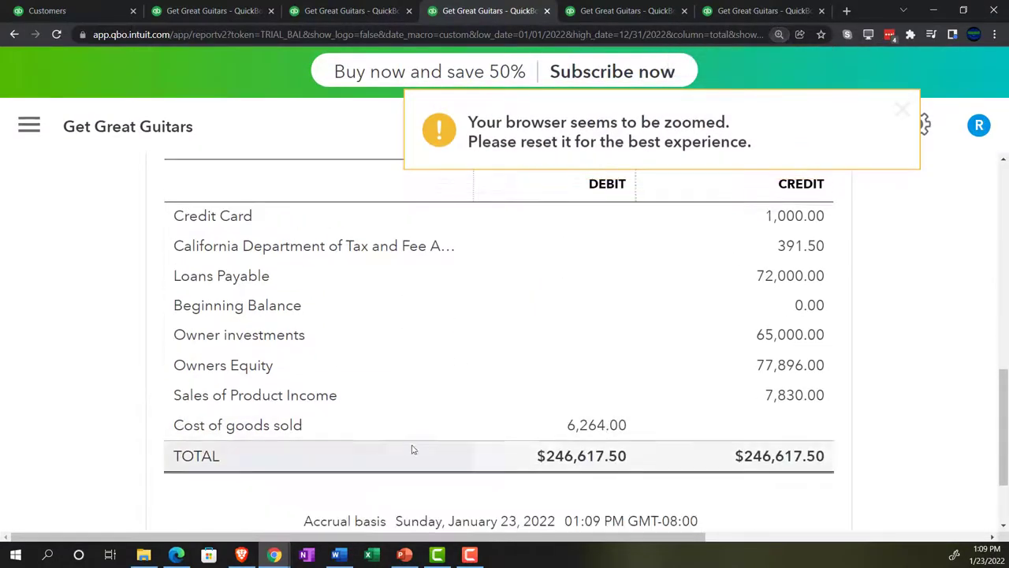
pyautogui.click(581, 427)
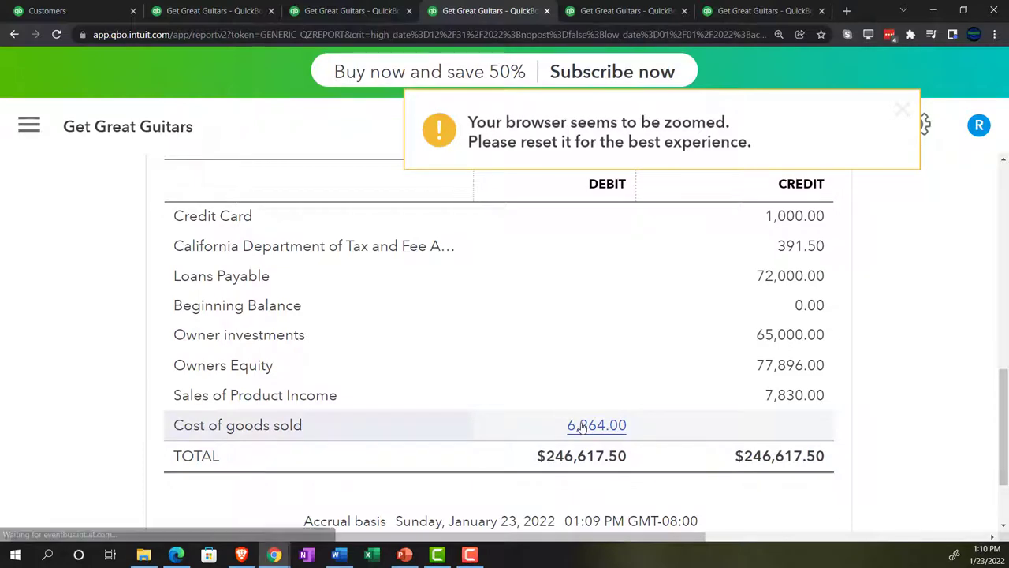
pyautogui.scroll(-3, 581, 422)
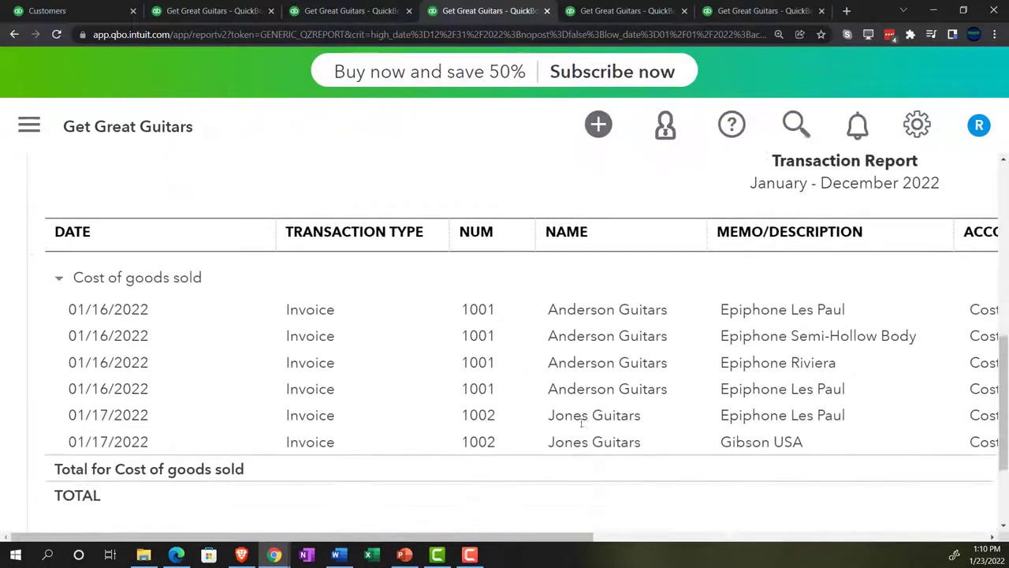
pyautogui.moveTo(564, 534); pyautogui.dragTo(879, 544)
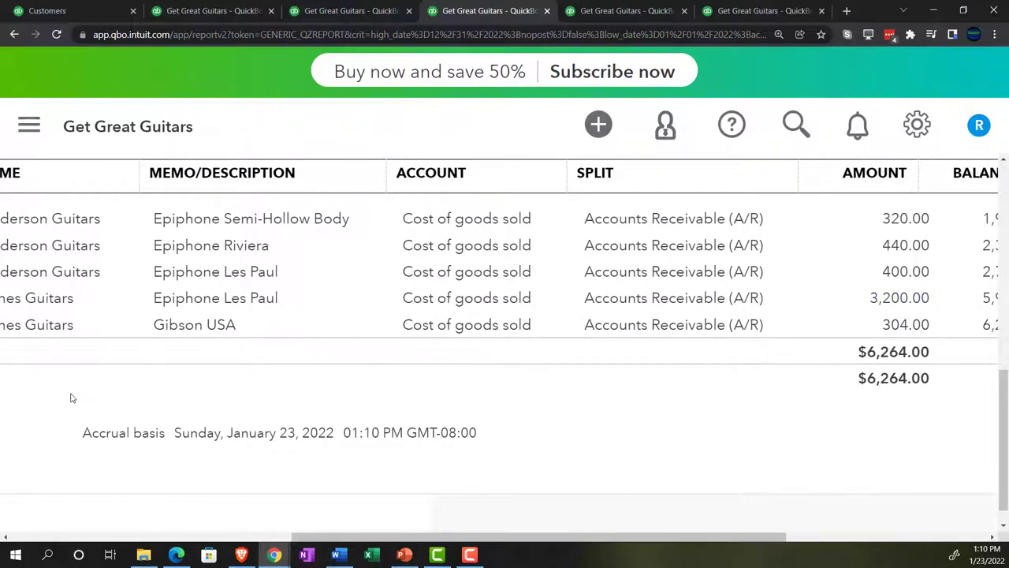
# - Return from the Cost of goods sold detail to the Trial Balance summary and view its account balances
pyautogui.scroll(6, 70, 397)
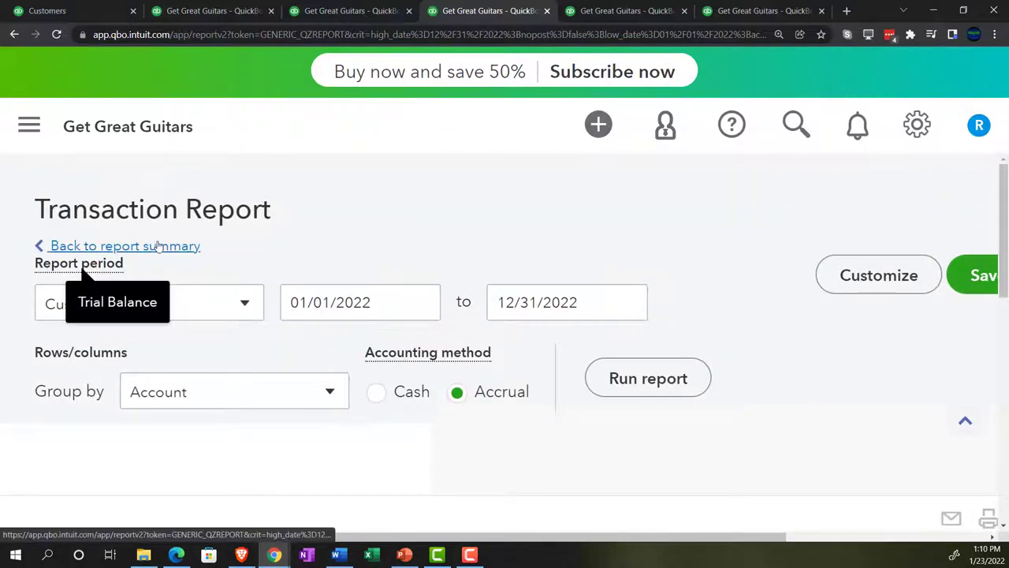
pyautogui.click(158, 246)
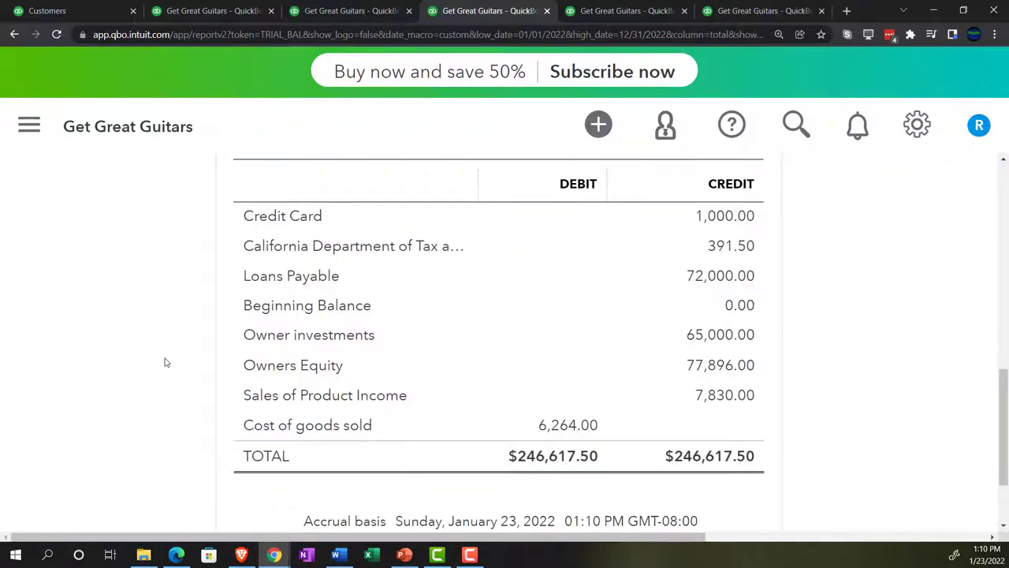
pyautogui.scroll(5, 166, 363)
pyautogui.scroll(-1, 166, 363)
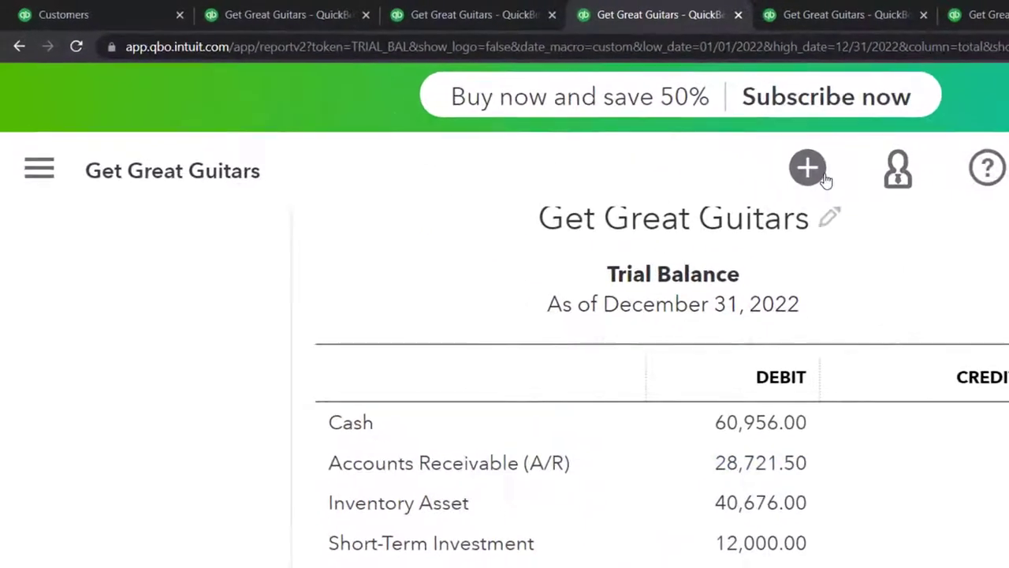
# - Rerun the Customer Balance Detail report for All Dates and review the open invoices of Anderson, Jones and Smith Guitars
pyautogui.click(845, 12)
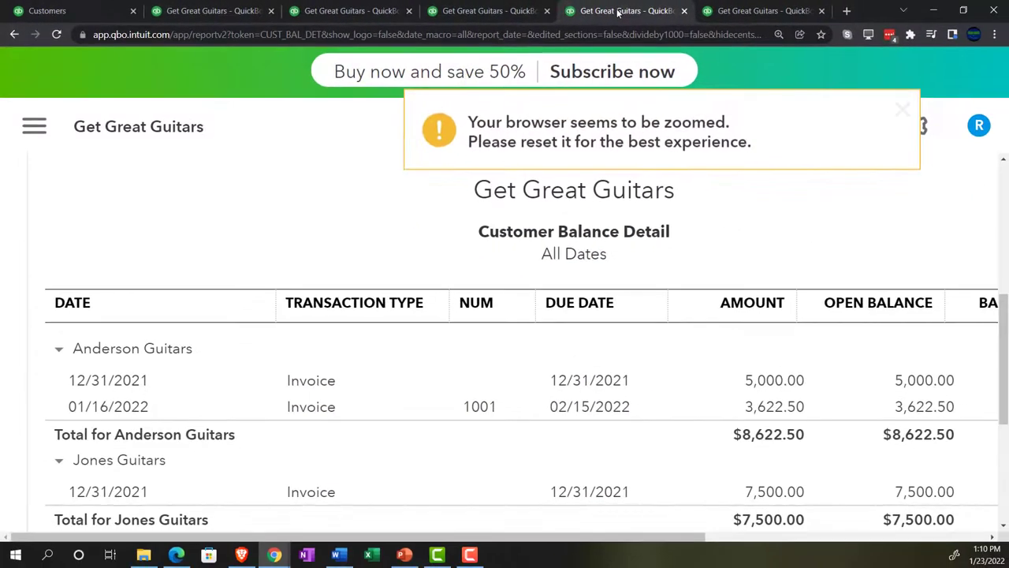
pyautogui.click(352, 212)
pyautogui.hotkey('ctrl', '-')
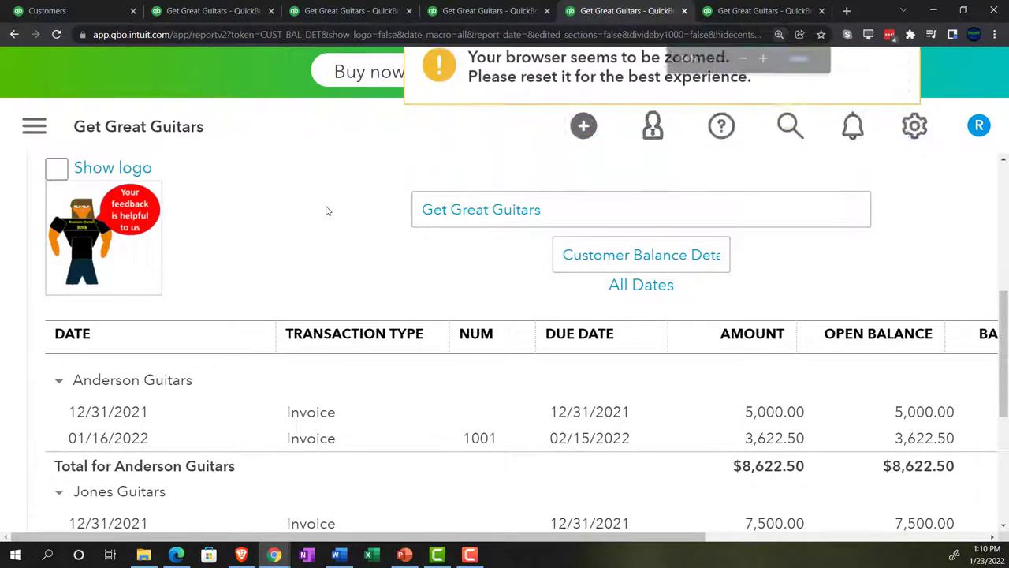
pyautogui.scroll(2, 330, 272)
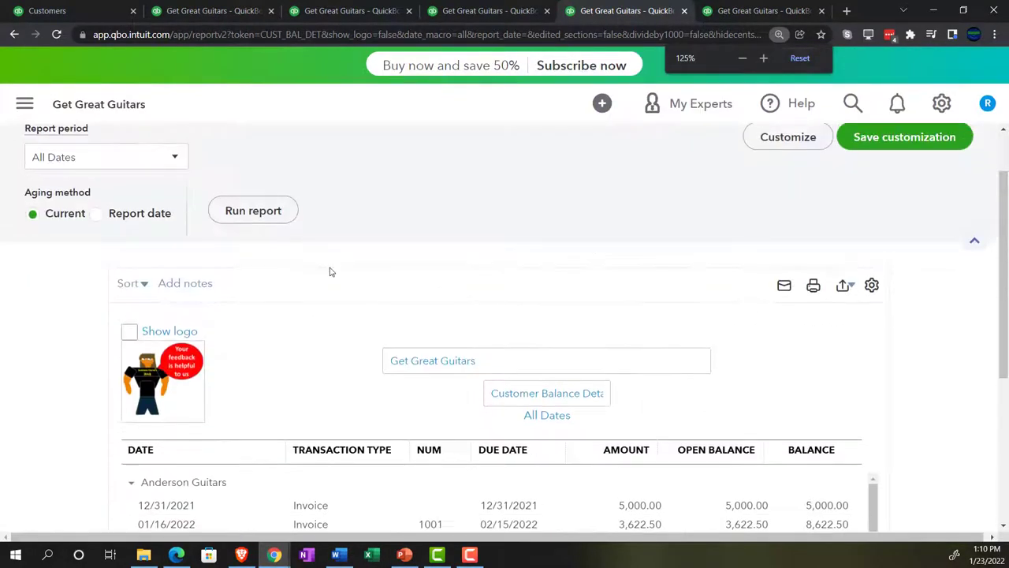
pyautogui.click(277, 219)
pyautogui.scroll(-2, 157, 331)
pyautogui.scroll(-1, 110, 343)
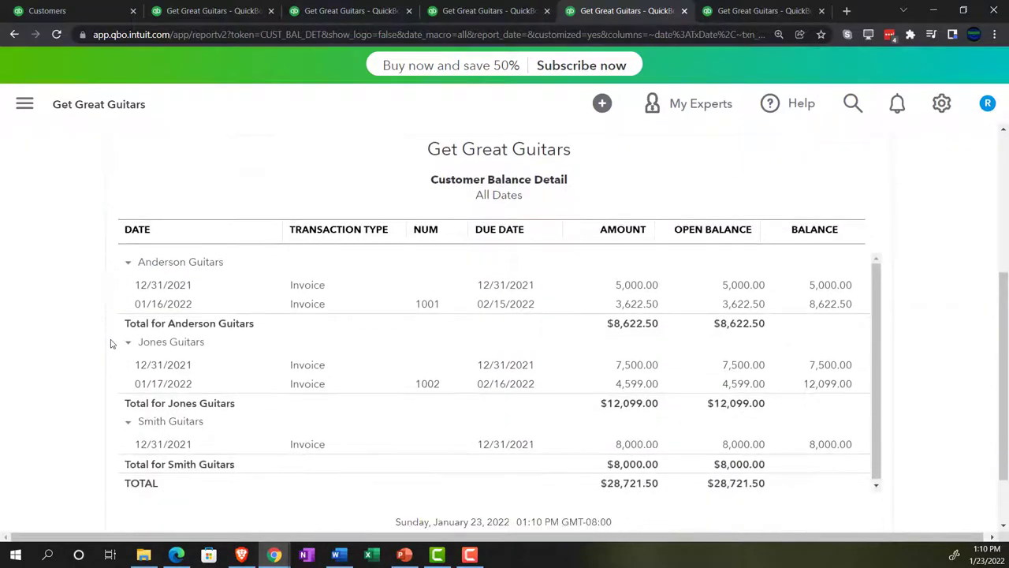
pyautogui.hotkey('ctrl', '+')
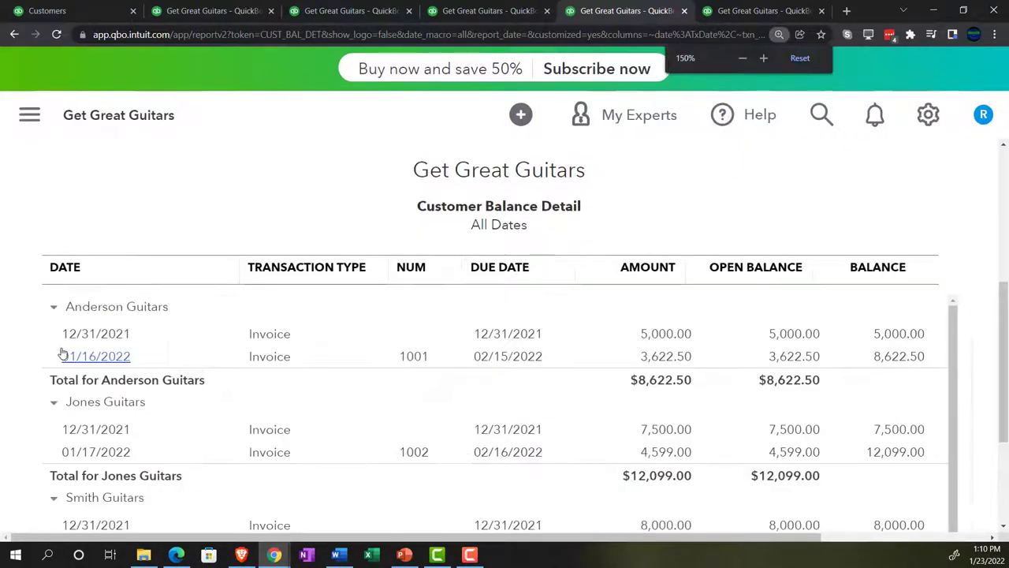
pyautogui.scroll(-1, 68, 354)
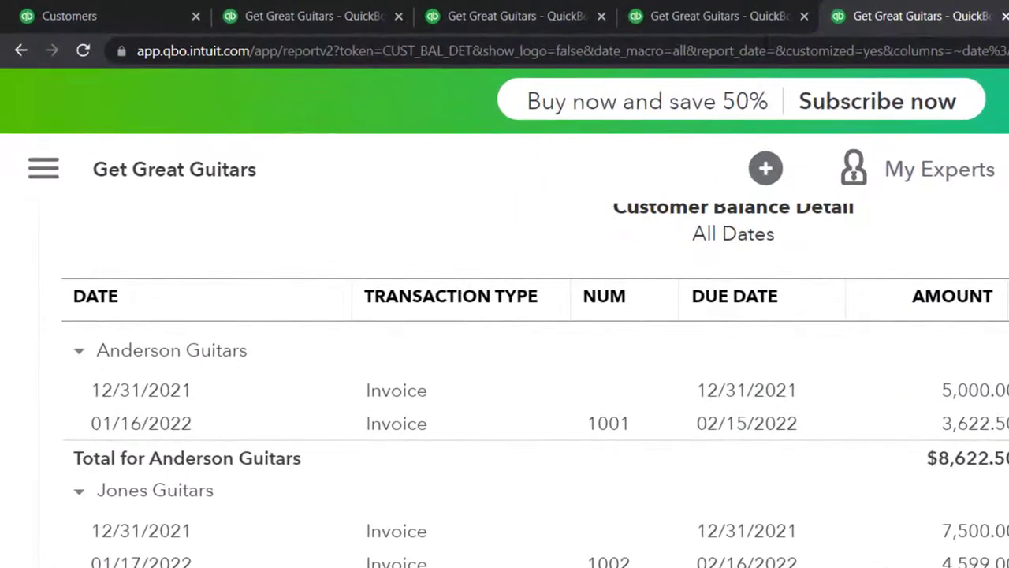
# - Rerun the Inventory Valuation Summary and compare its total asset value with Inventory Asset on the Trial Balance
pyautogui.click(678, 18)
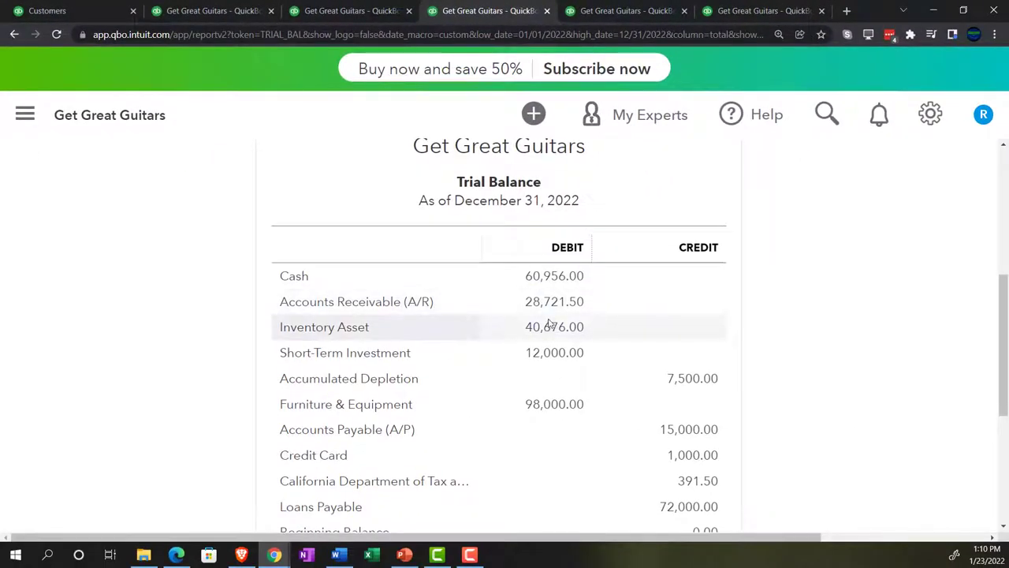
pyautogui.hotkey('ctrl', '+')
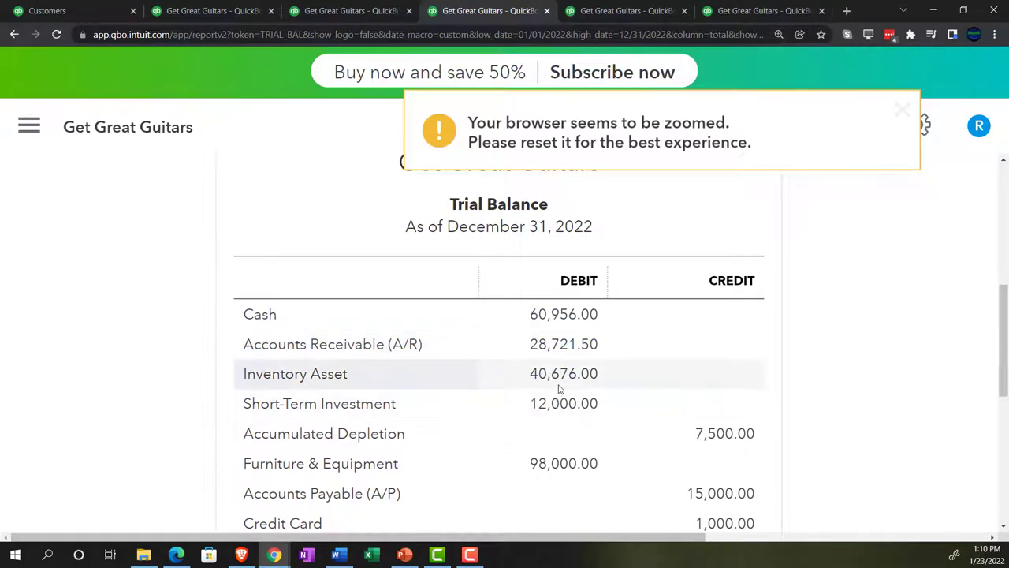
pyautogui.click(742, 11)
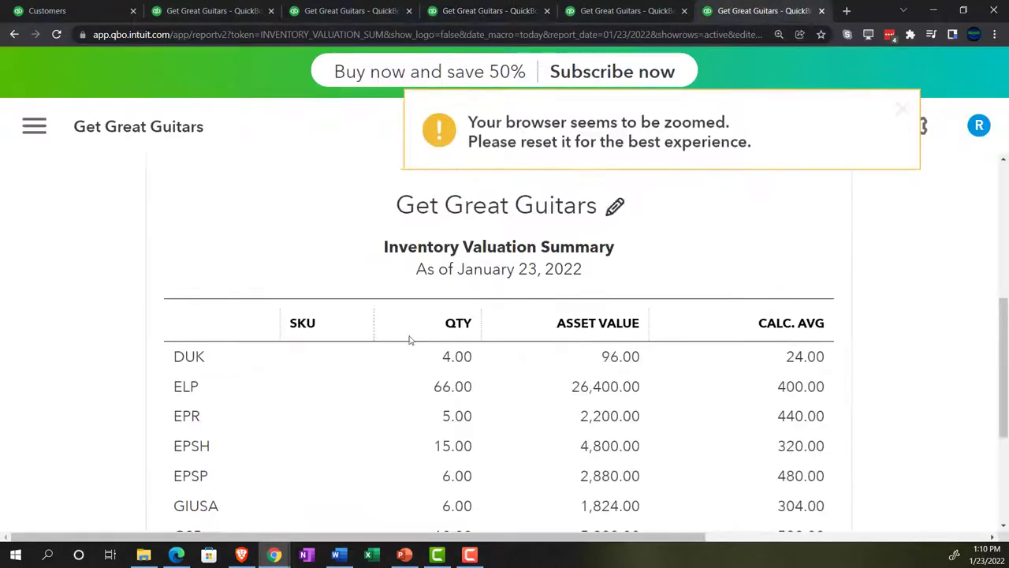
pyautogui.scroll(-1, 98, 412)
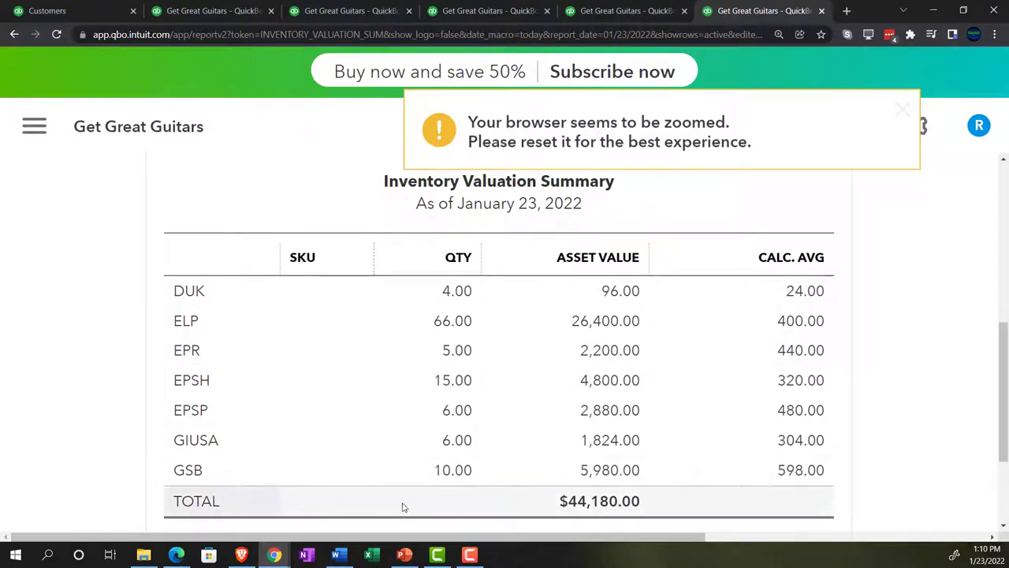
pyautogui.scroll(4, 447, 426)
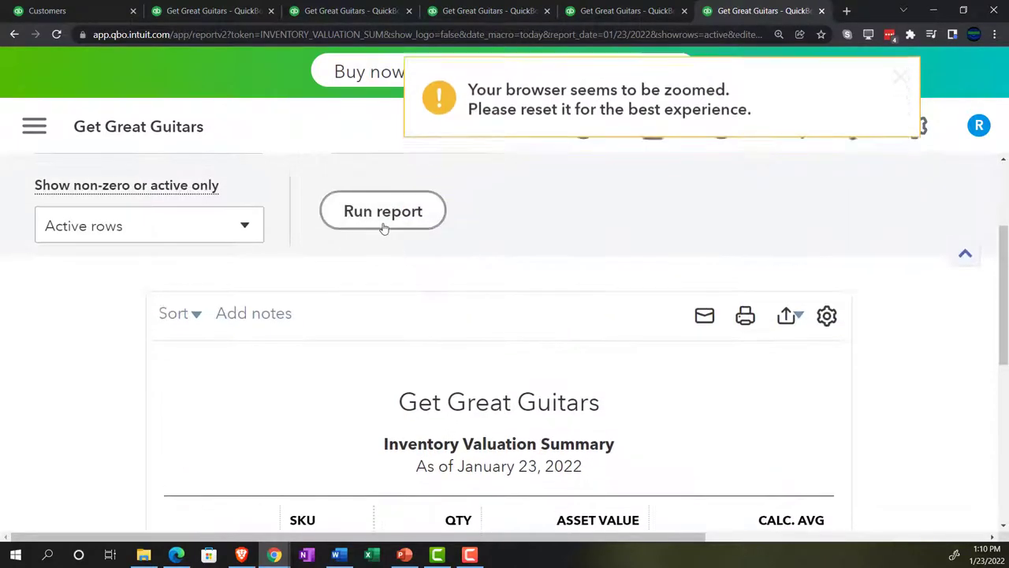
pyautogui.click(383, 224)
pyautogui.scroll(-3, 106, 387)
pyautogui.scroll(-2, 106, 388)
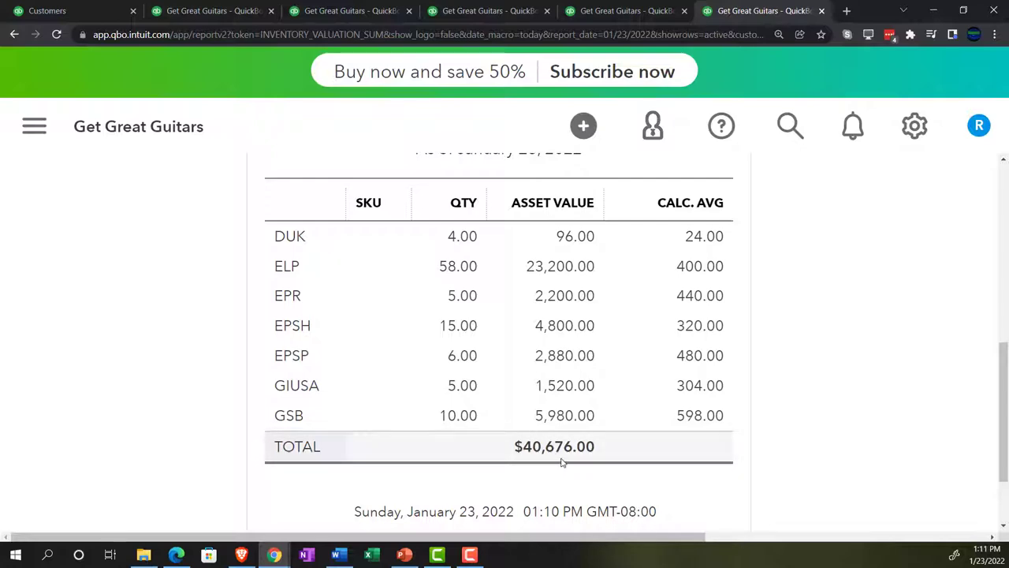
pyautogui.click(517, 12)
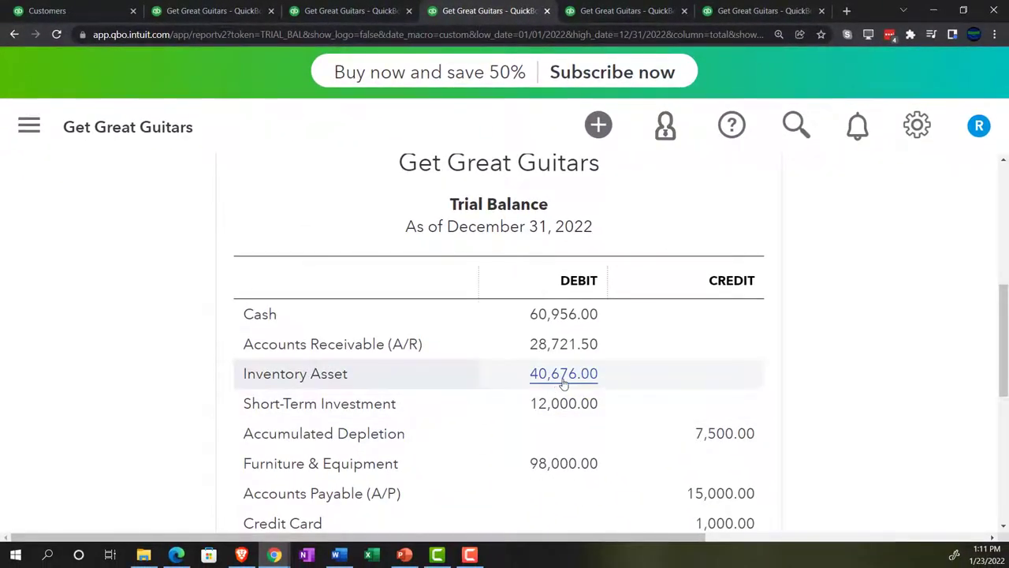
# - Rerun the Profit and Loss report for 01/01/2022 to 12/31/2022 and review its income, cost of goods sold and gross profit
pyautogui.click(355, 11)
pyautogui.scroll(-1, 185, 296)
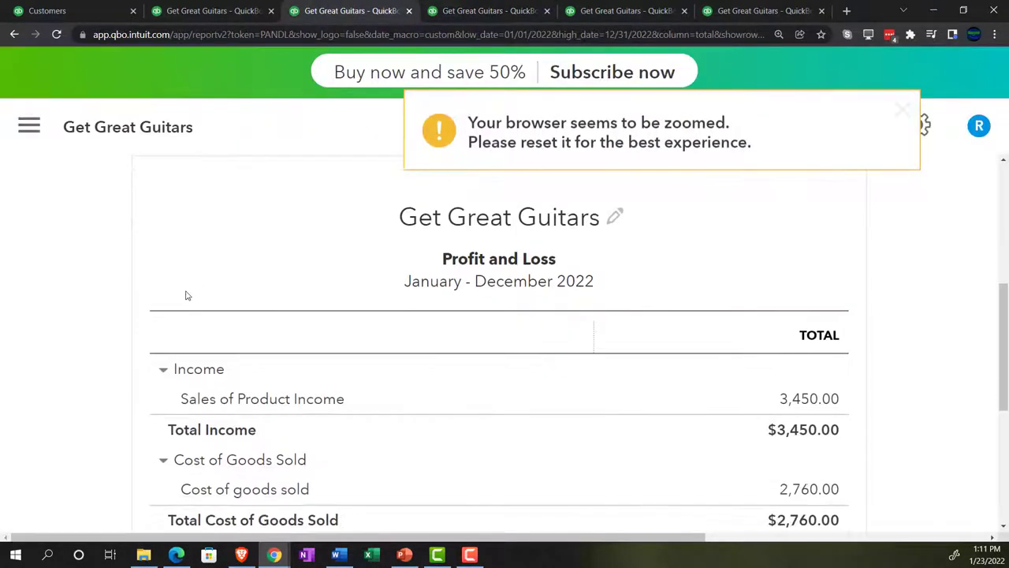
pyautogui.scroll(3, 184, 296)
pyautogui.scroll(2, 230, 296)
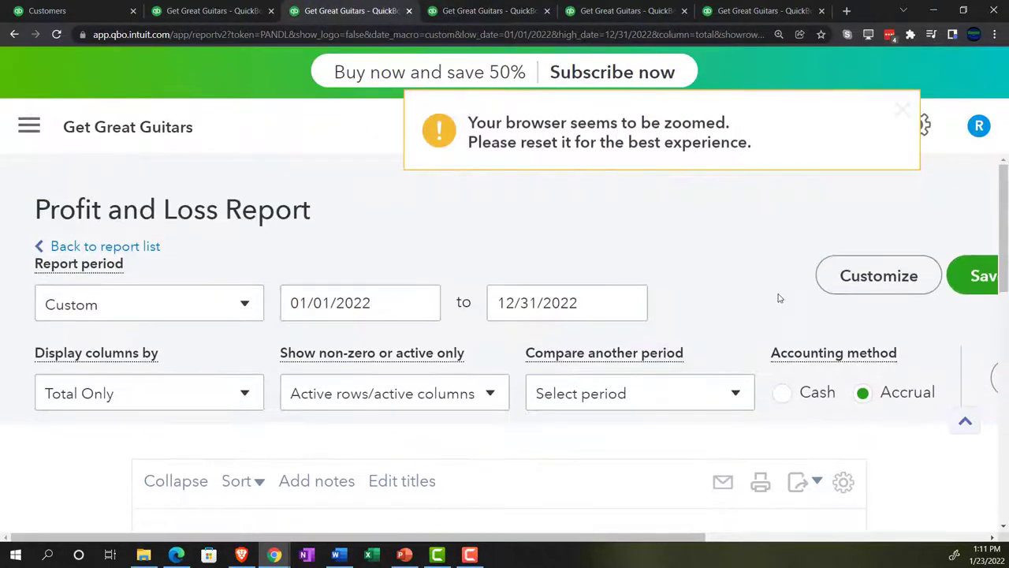
pyautogui.scroll(-5, 149, 405)
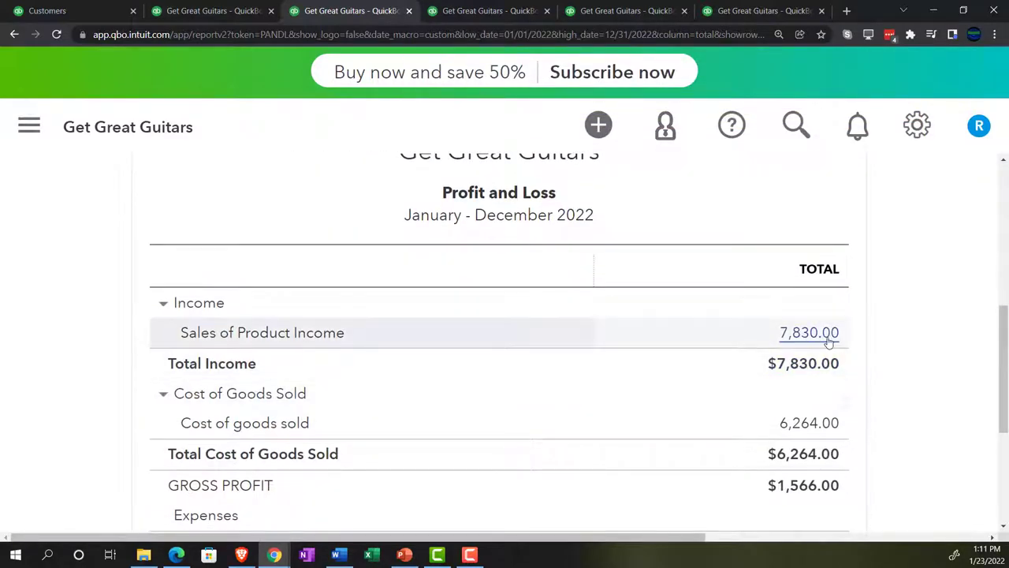
pyautogui.scroll(-1, 829, 343)
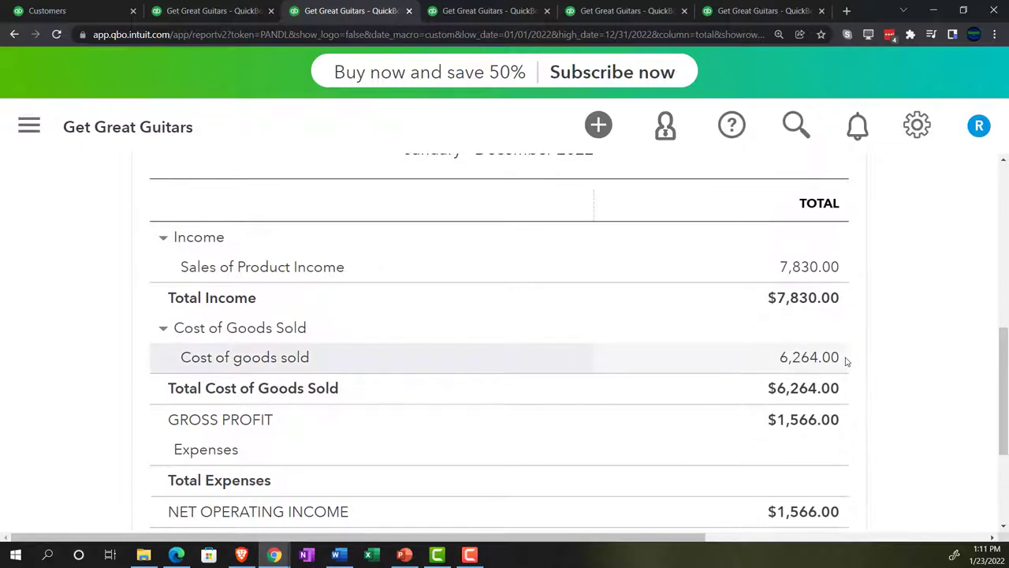
pyautogui.scroll(-2, 849, 360)
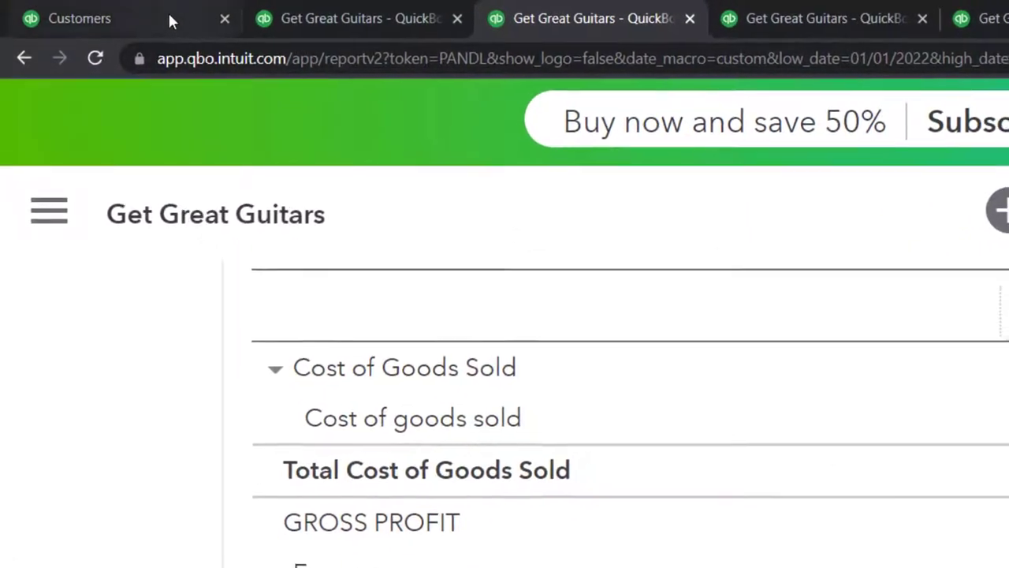
# - Leave the Anderson Guitars customer record for the Get things done homepage, and open the Reports page of Business overview
pyautogui.click(170, 19)
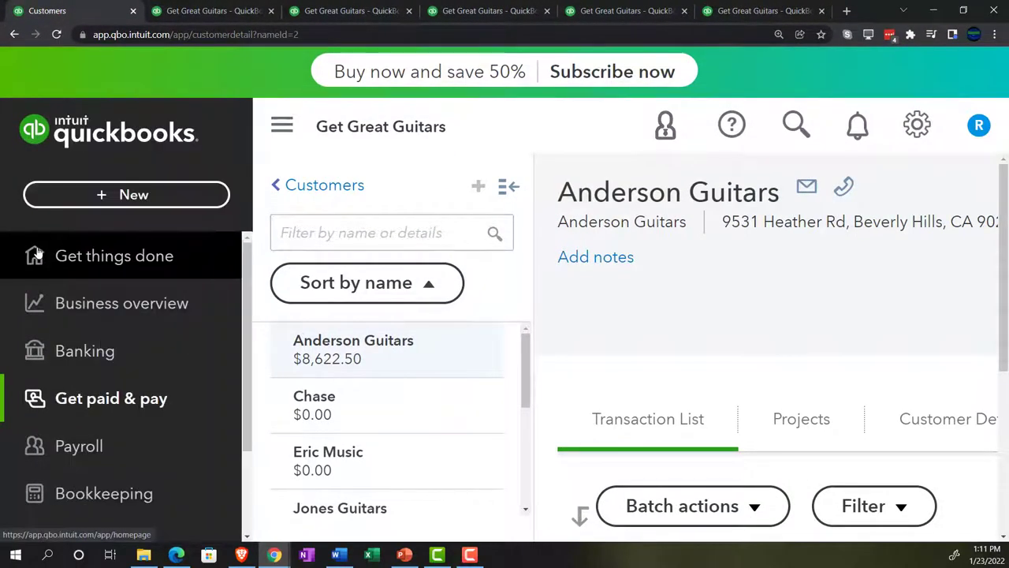
pyautogui.click(39, 252)
pyautogui.hotkey('ctrl', '-')
pyautogui.hotkey('ctrl', '-')
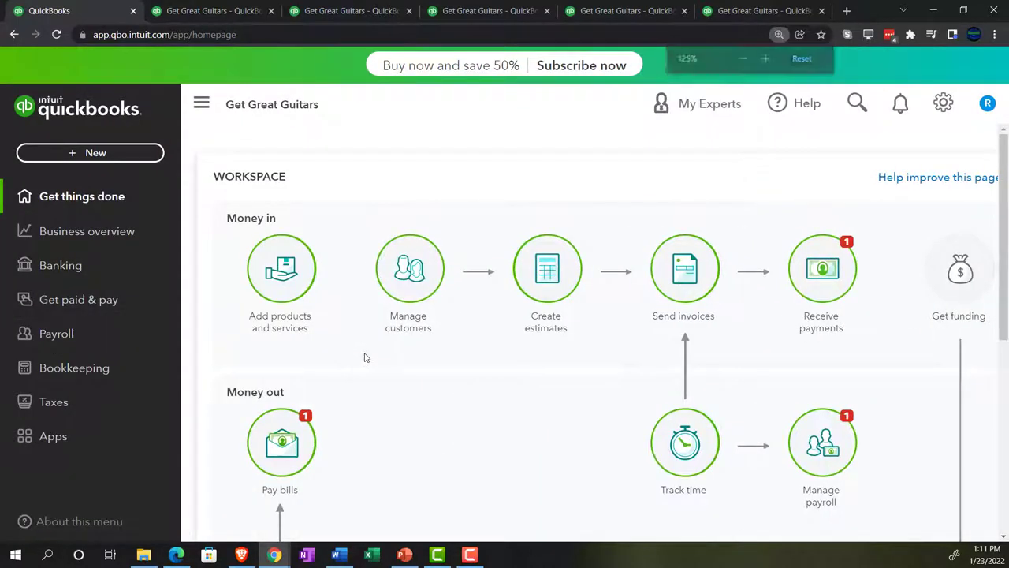
pyautogui.click(119, 369)
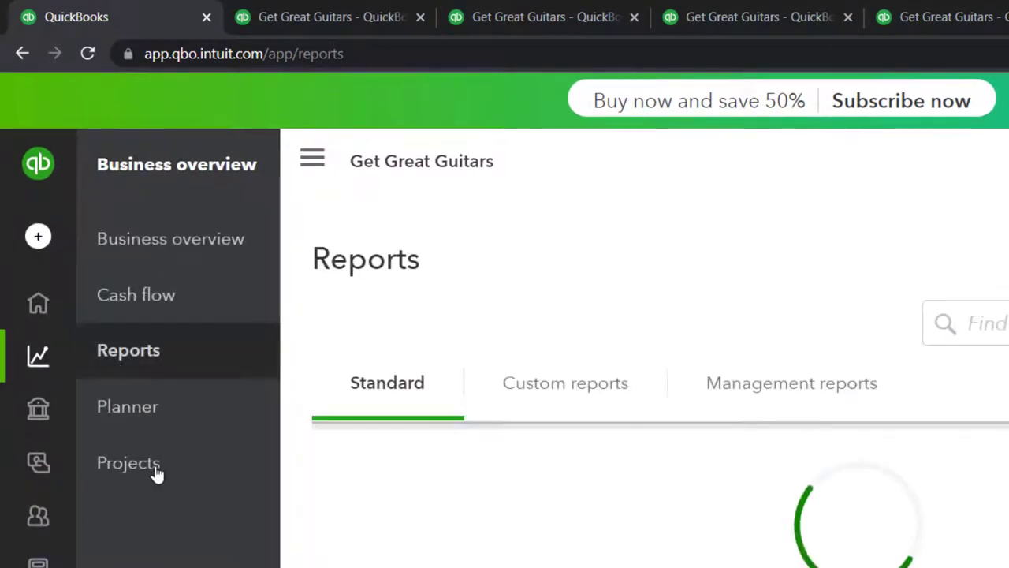
# - Switch to the Sample Company in Microsoft Edge, view its Customers page under Sales, and return to Get Great Guitars in Chrome
pyautogui.click(176, 555)
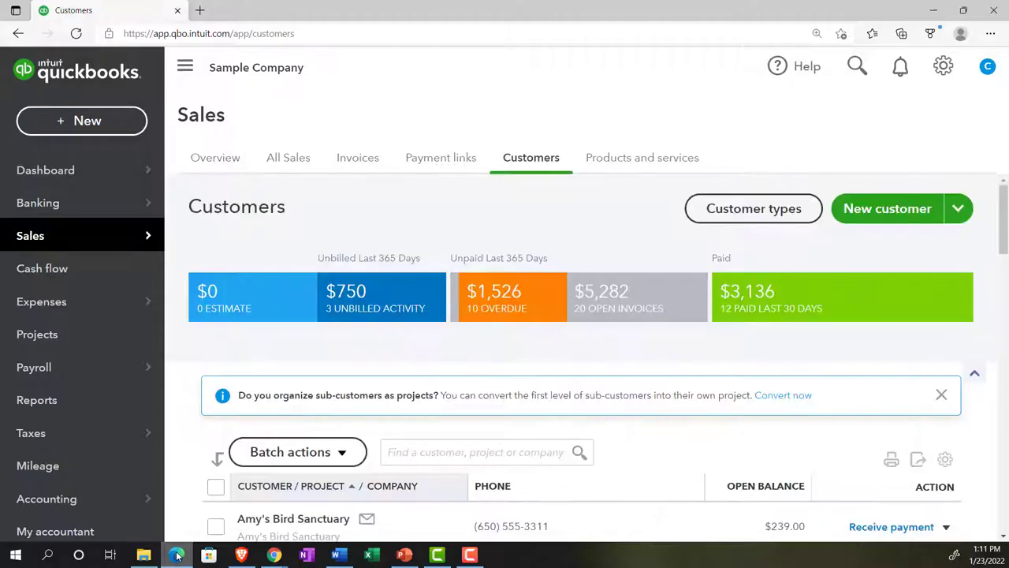
pyautogui.moveTo(55, 236)
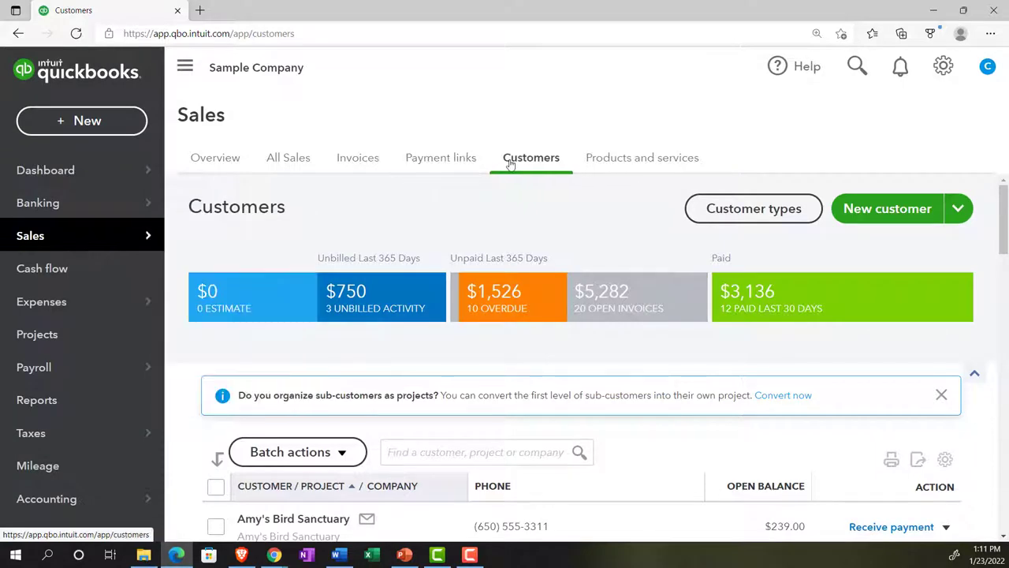
pyautogui.click(177, 555)
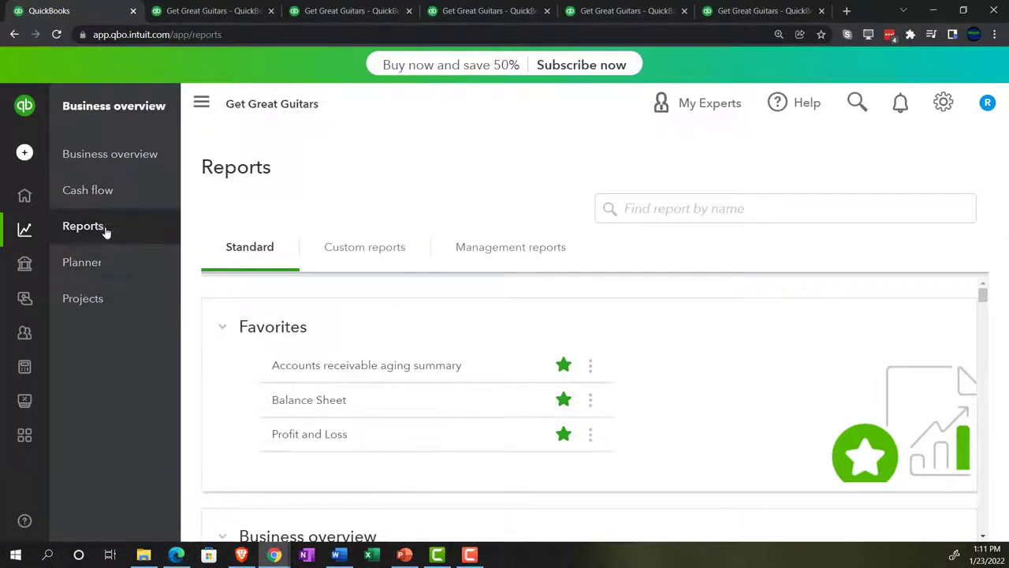
# - Open the customer list under Get paid & pay and view the Jones Guitars record with its transaction list
pyautogui.moveTo(28, 198)
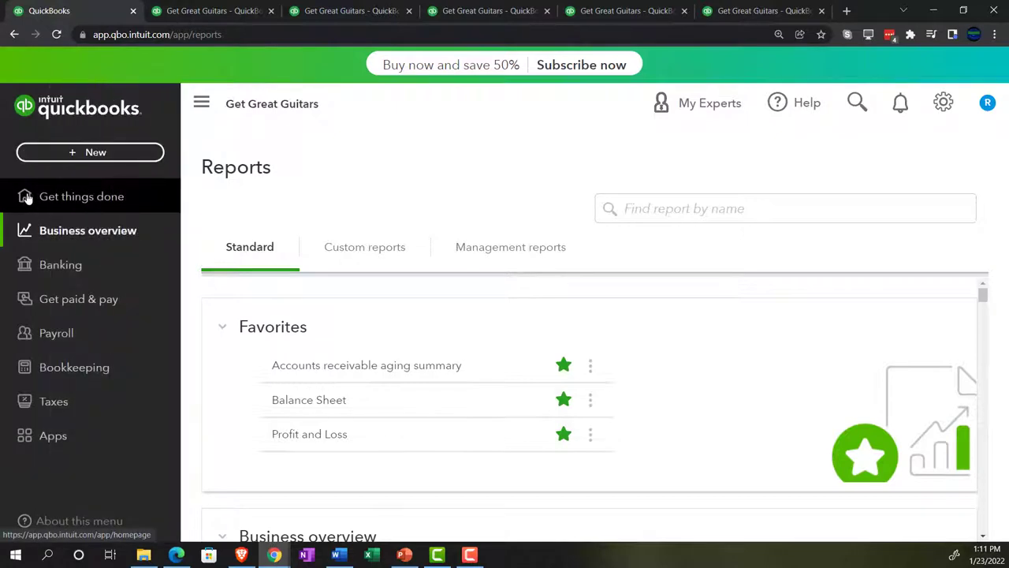
pyautogui.click(56, 302)
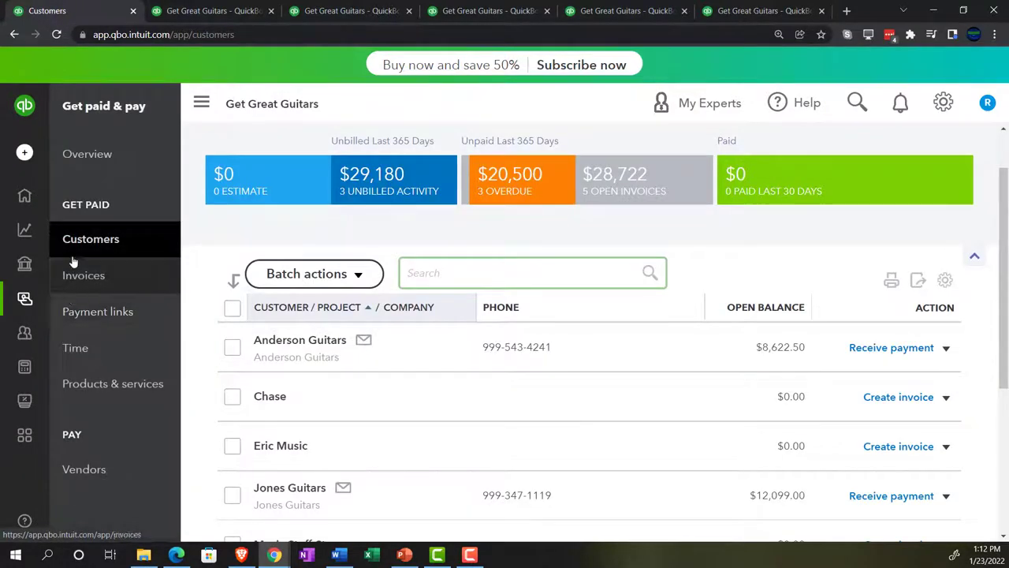
pyautogui.scroll(-1, 288, 400)
pyautogui.click(292, 421)
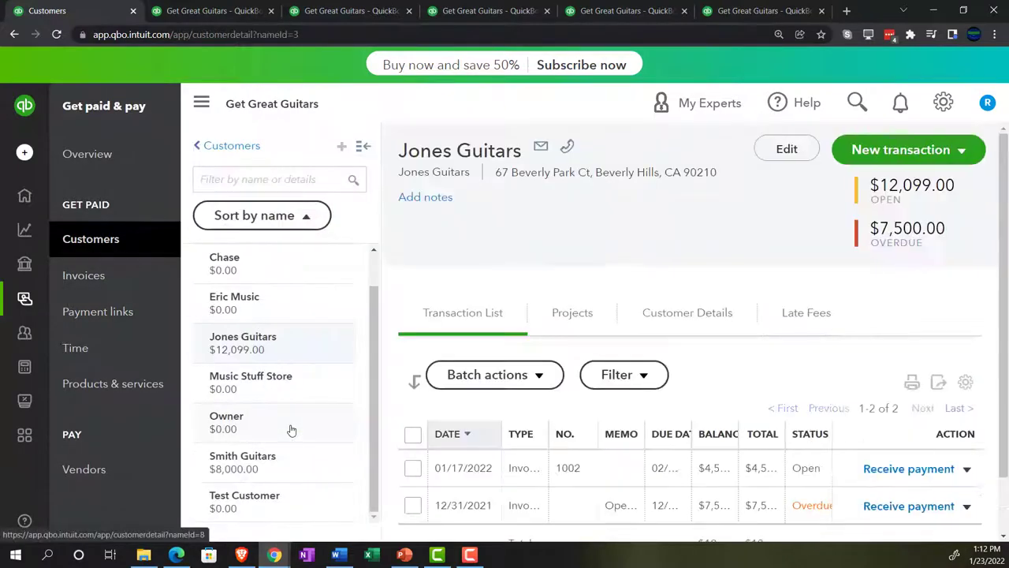
# - Leave the Jones Guitars record and view the All Sales list in the Bookkeeping transactions, with the navigation menu hidden
pyautogui.scroll(-1, 592, 417)
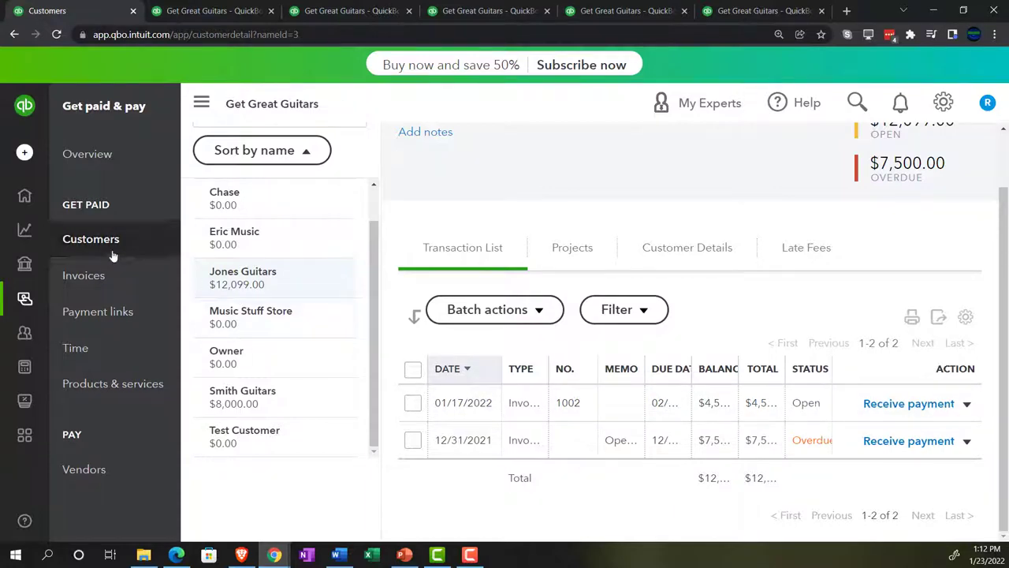
pyautogui.moveTo(26, 360)
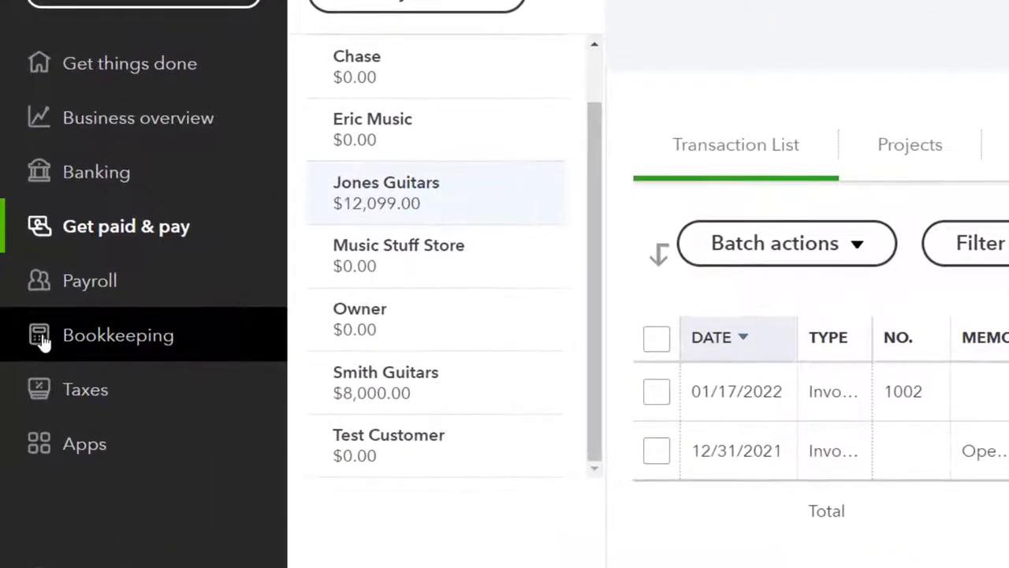
pyautogui.click(26, 369)
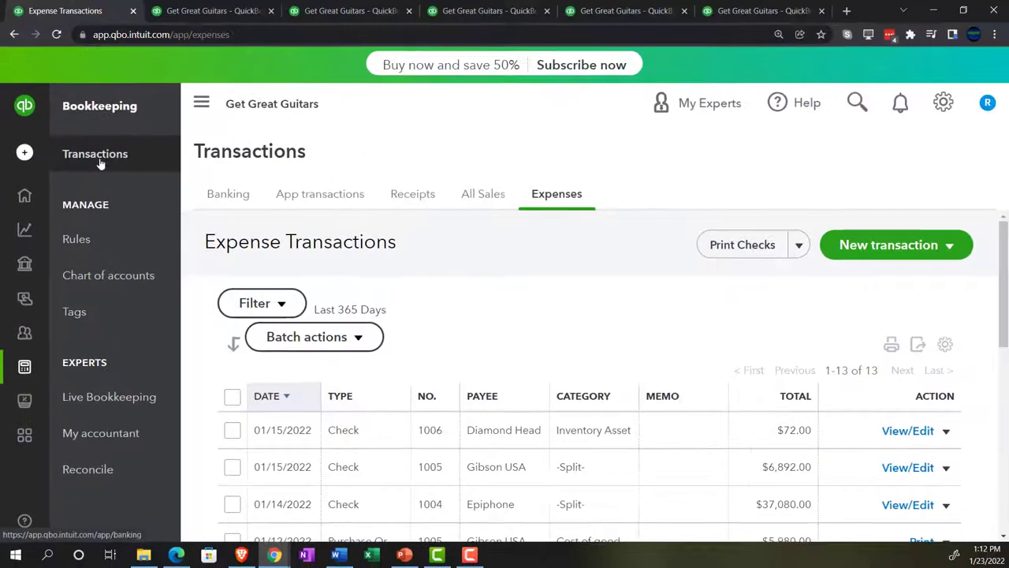
pyautogui.click(95, 154)
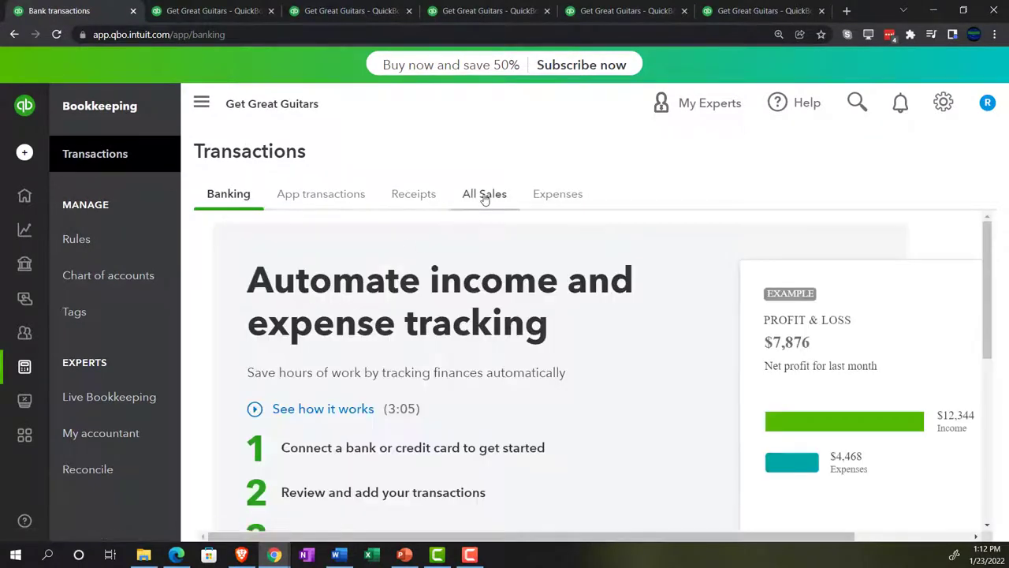
pyautogui.click(483, 197)
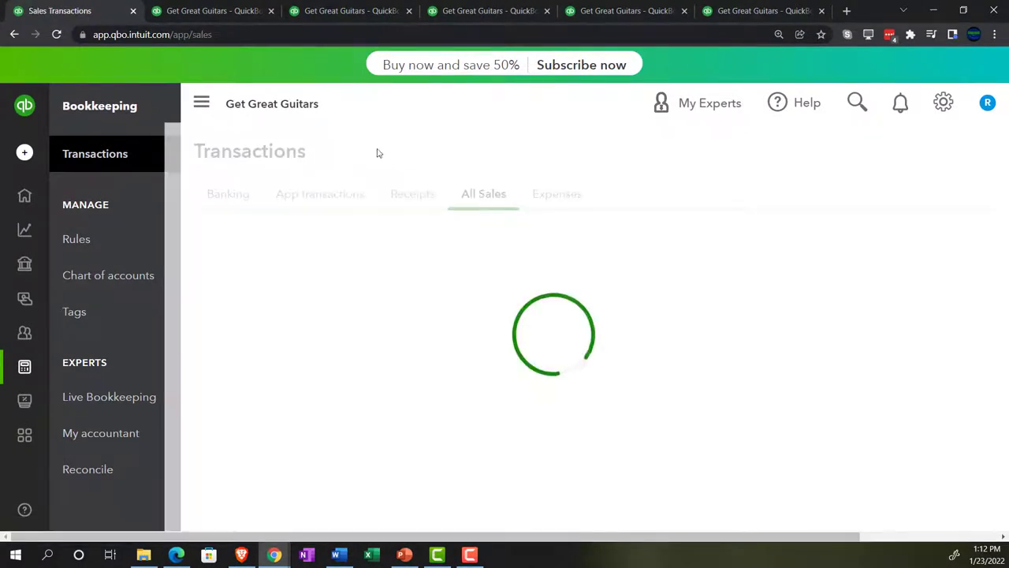
pyautogui.click(201, 105)
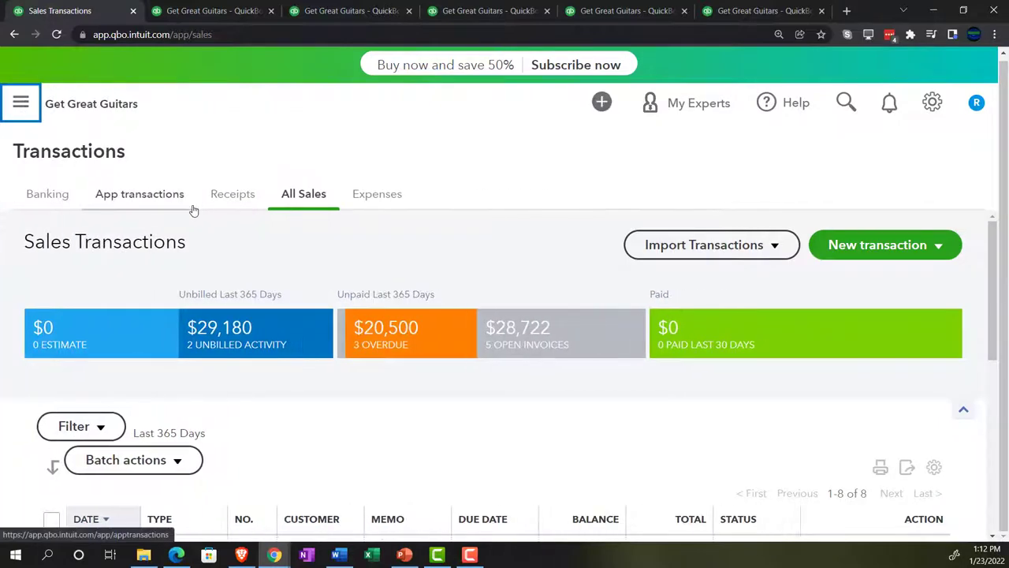
pyautogui.scroll(-2, 180, 275)
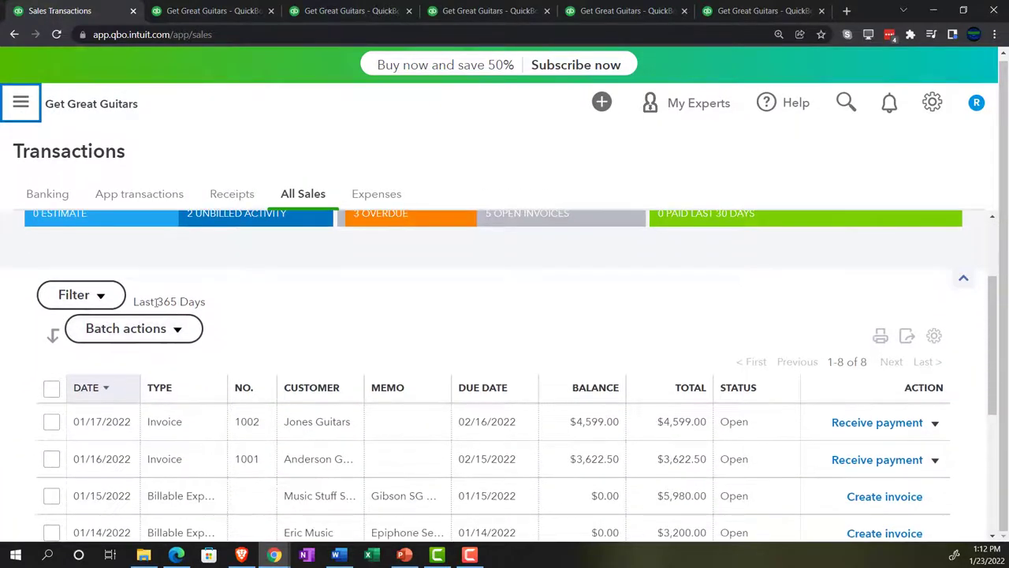
# - Filter the sales transactions to type Invoices with status Open, and review the listed invoices
pyautogui.click(110, 300)
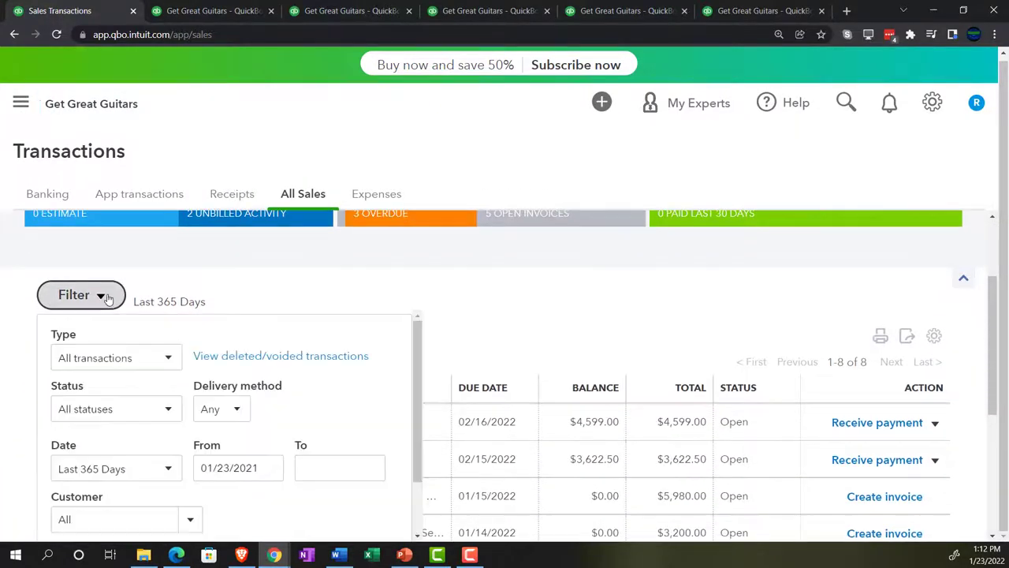
pyautogui.click(169, 358)
pyautogui.click(103, 188)
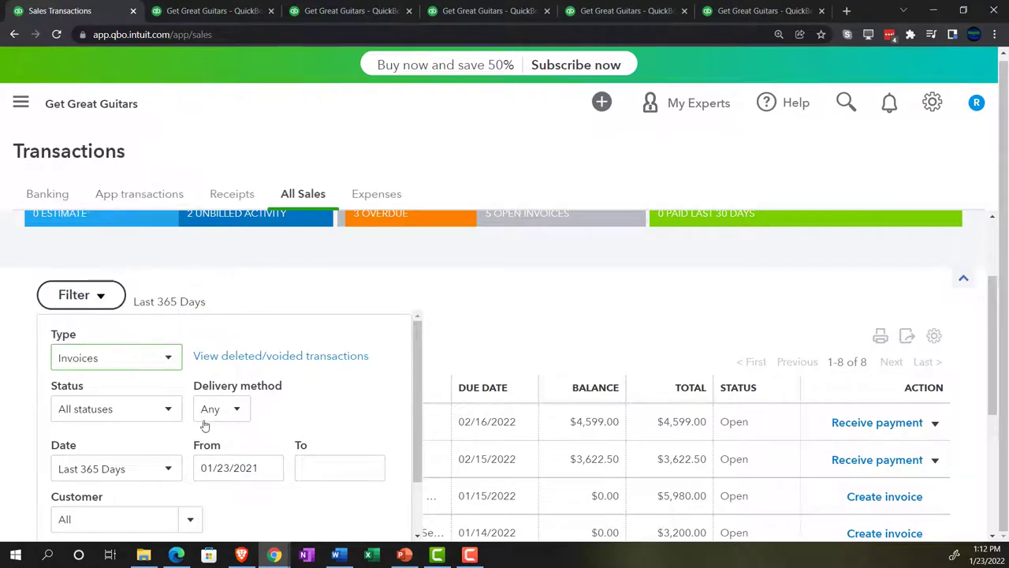
pyautogui.click(169, 410)
pyautogui.click(134, 462)
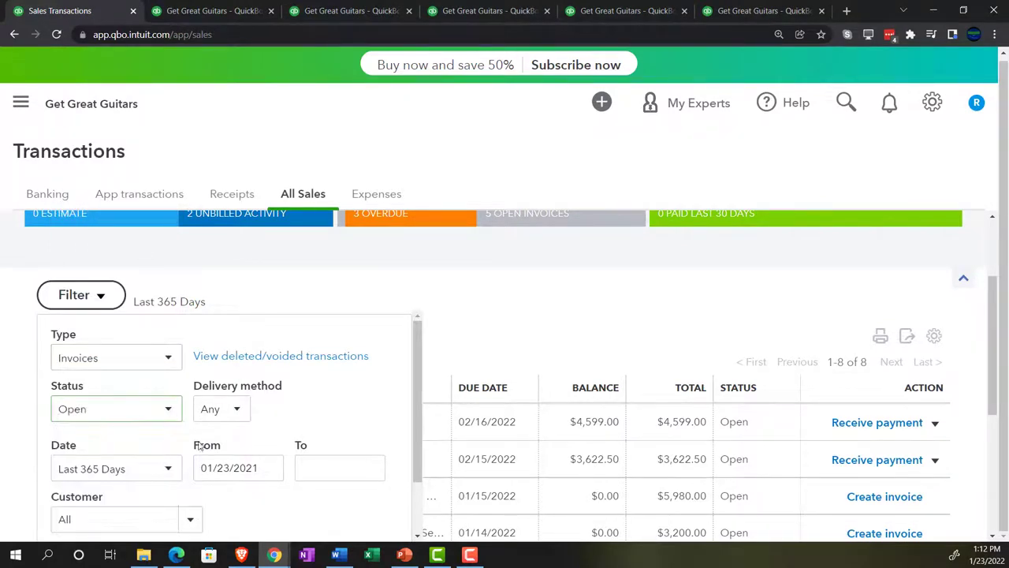
pyautogui.scroll(-1, 240, 432)
pyautogui.scroll(-2, 240, 431)
pyautogui.click(354, 510)
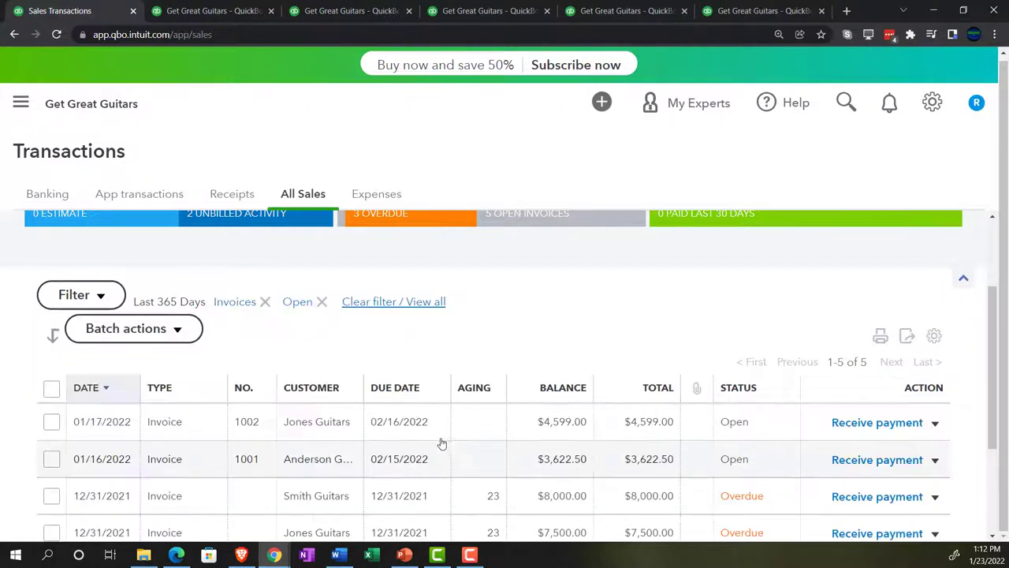
pyautogui.scroll(-1, 441, 441)
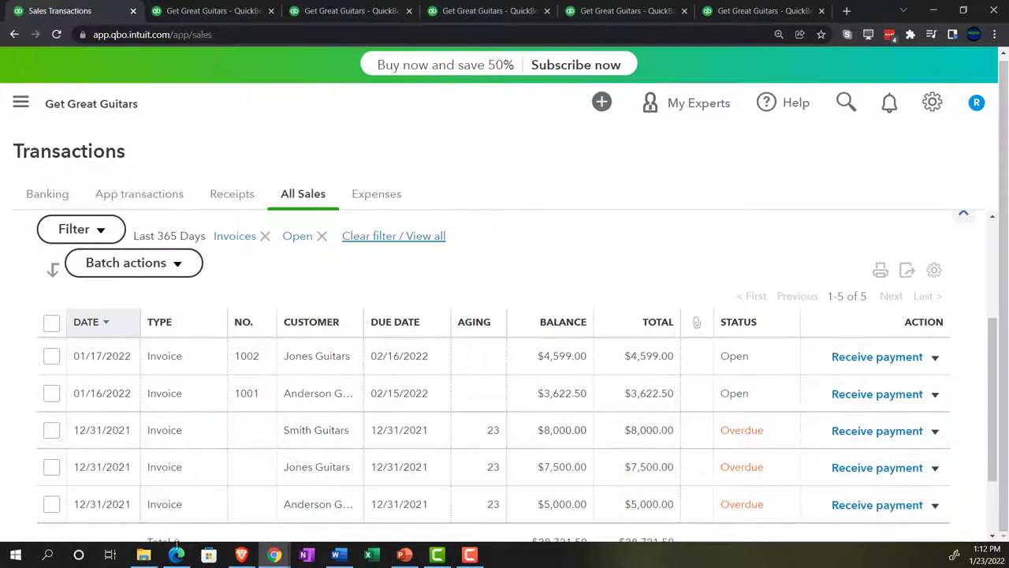
# - Switch to the Sample Company in Microsoft Edge, view its All Sales page under Sales, and return to Get Great Guitars in Chrome
pyautogui.click(176, 555)
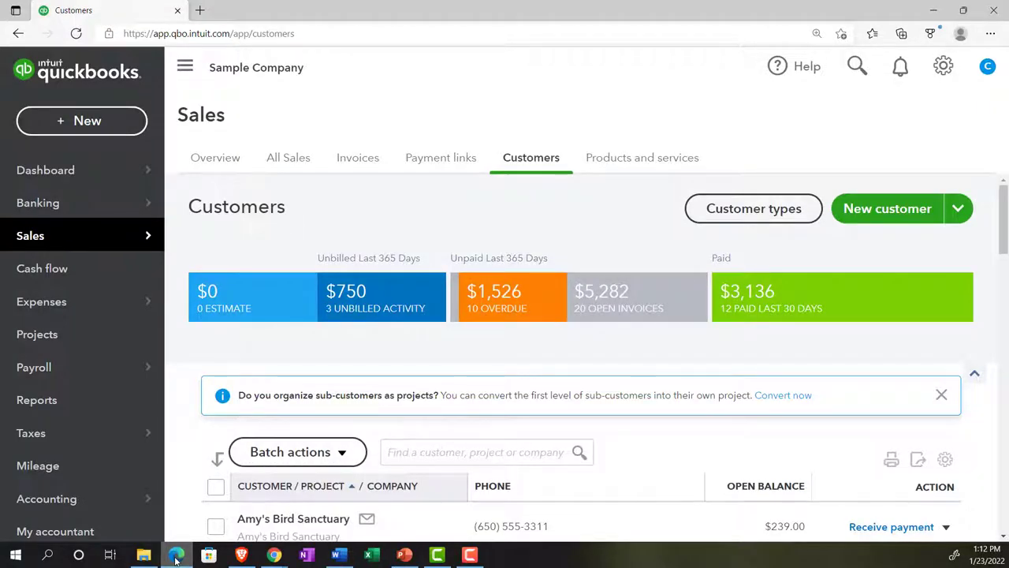
pyautogui.click(46, 244)
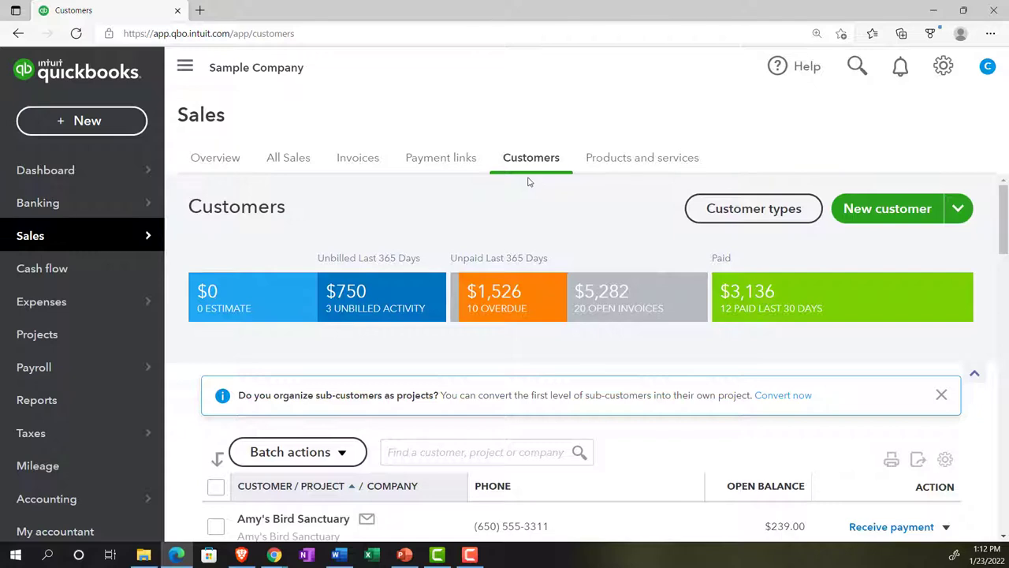
pyautogui.click(290, 162)
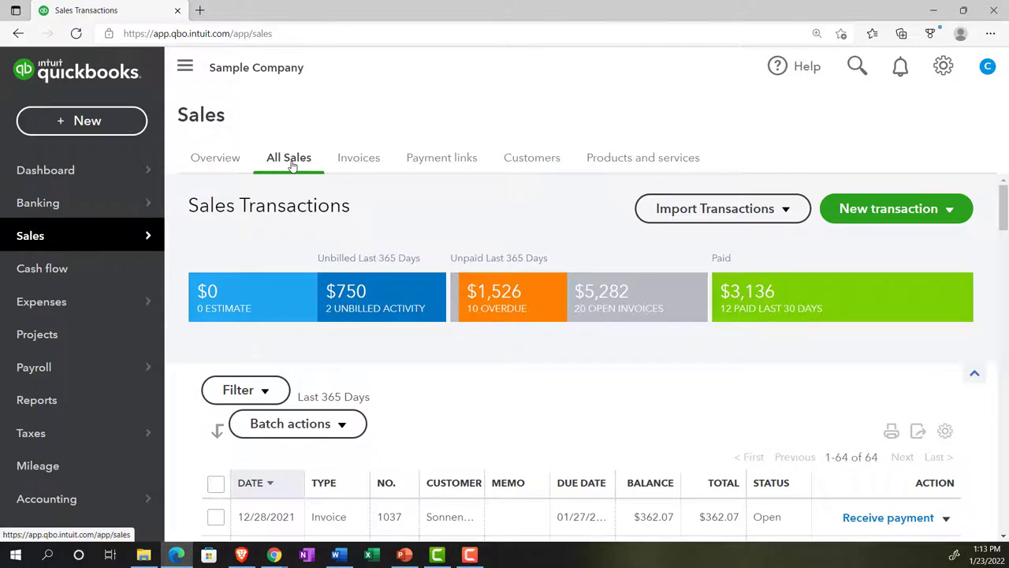
pyautogui.click(187, 558)
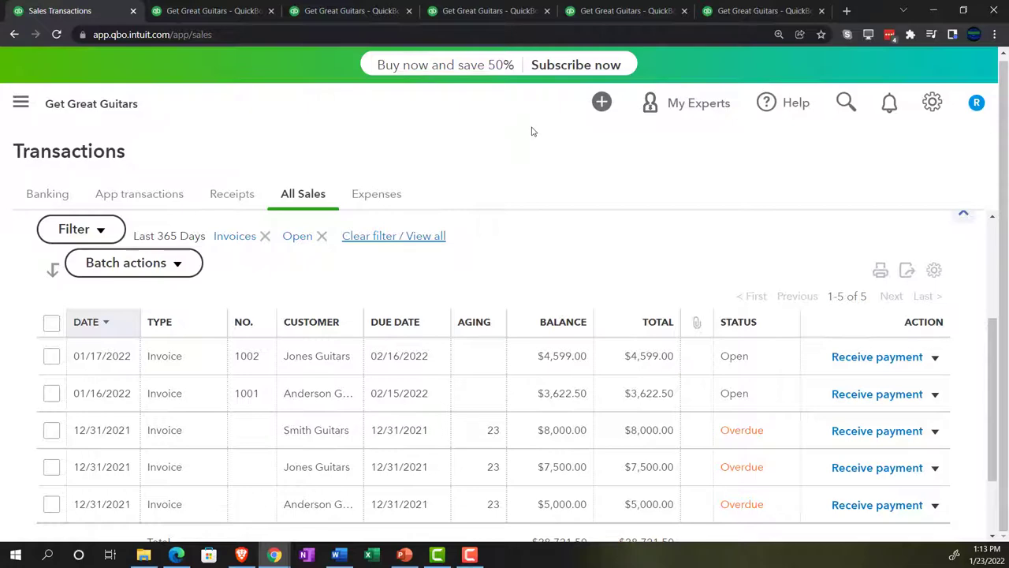
# - Look at the Customer Balance Detail report, and review the Trial Balance as of December 31, 2022 from Cash to the total
pyautogui.click(623, 10)
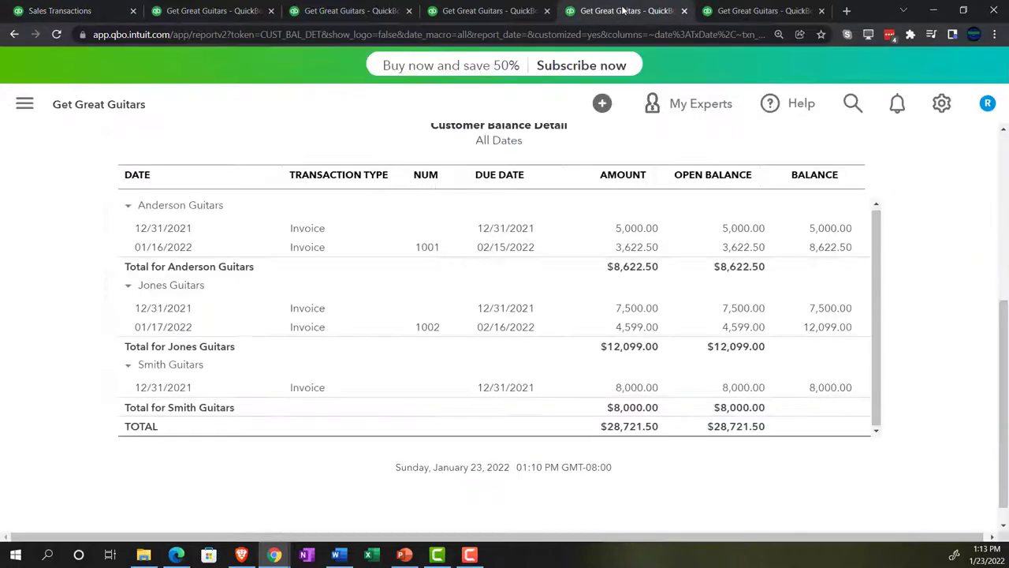
pyautogui.click(500, 6)
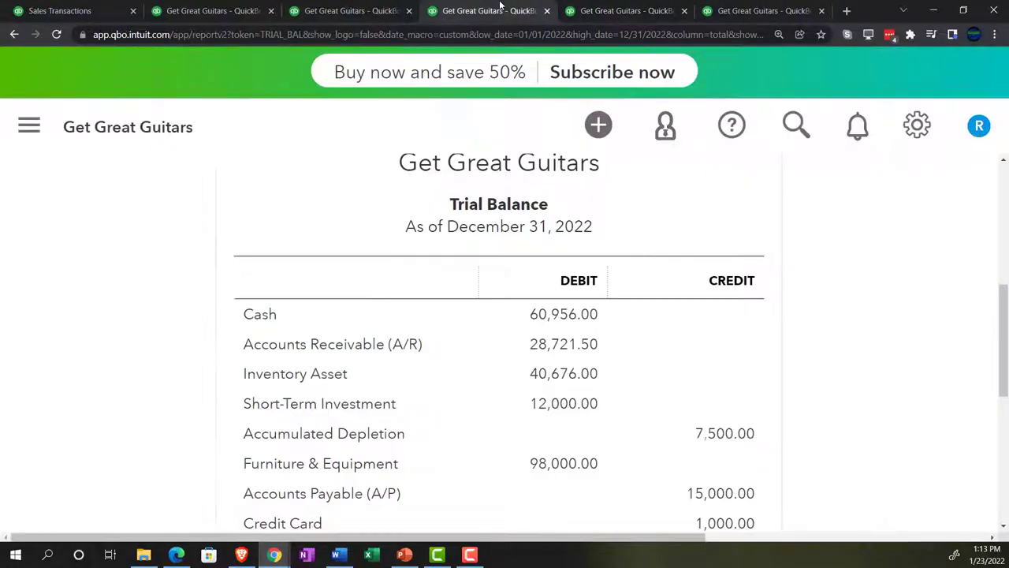
pyautogui.hotkey('ctrl', '+')
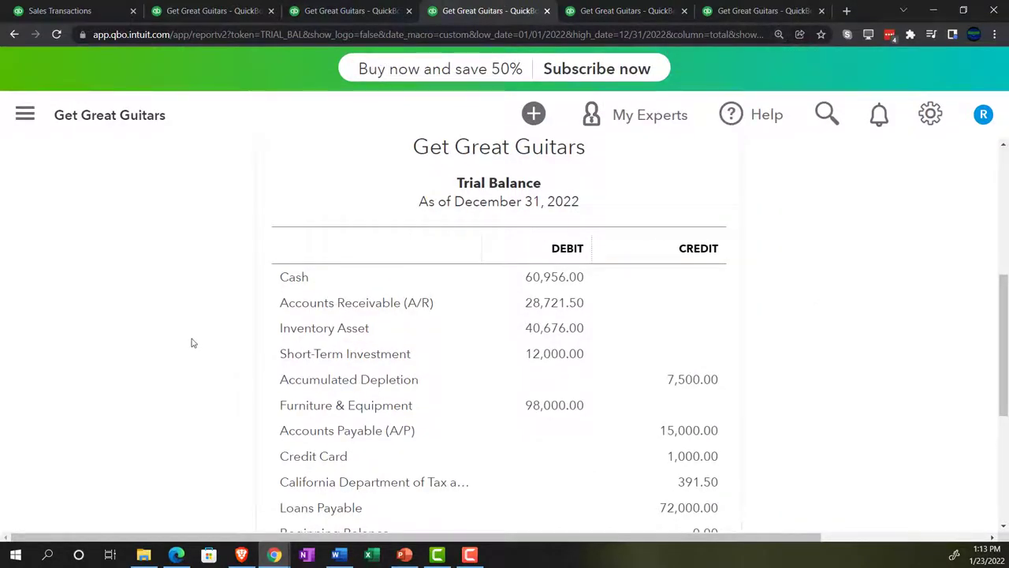
pyautogui.scroll(-1, 191, 343)
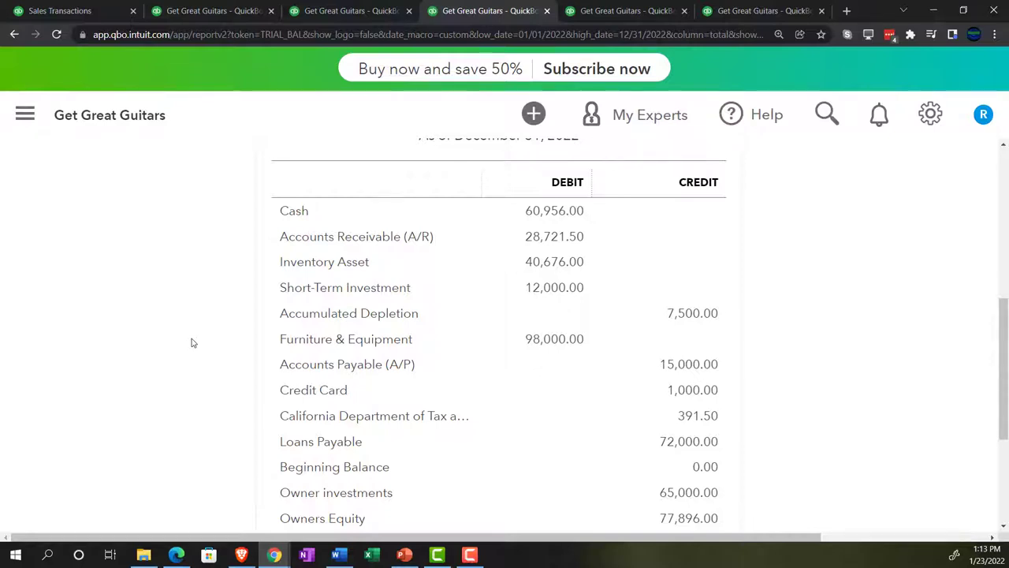
pyautogui.scroll(-2, 192, 342)
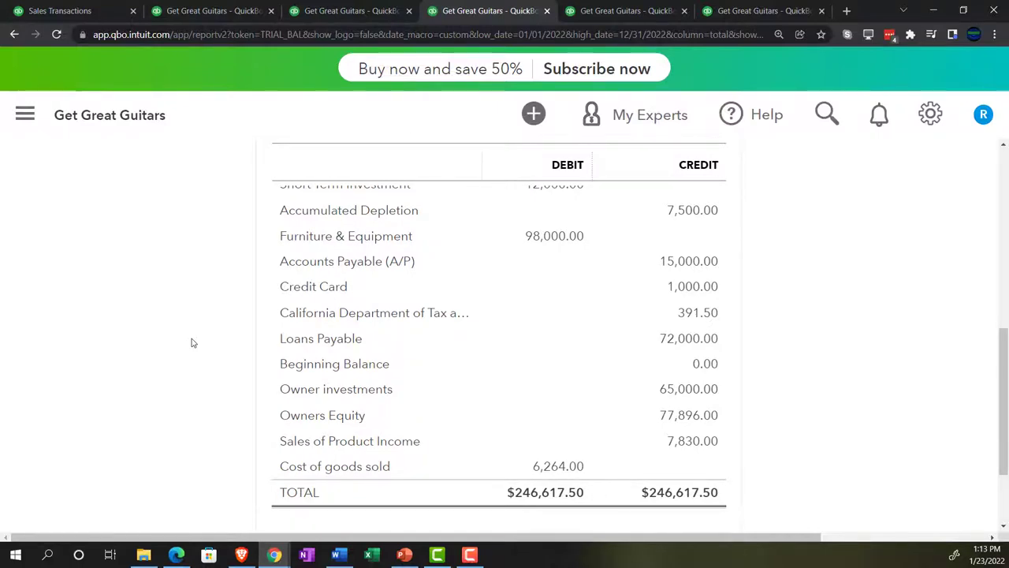
pyautogui.scroll(2, 191, 343)
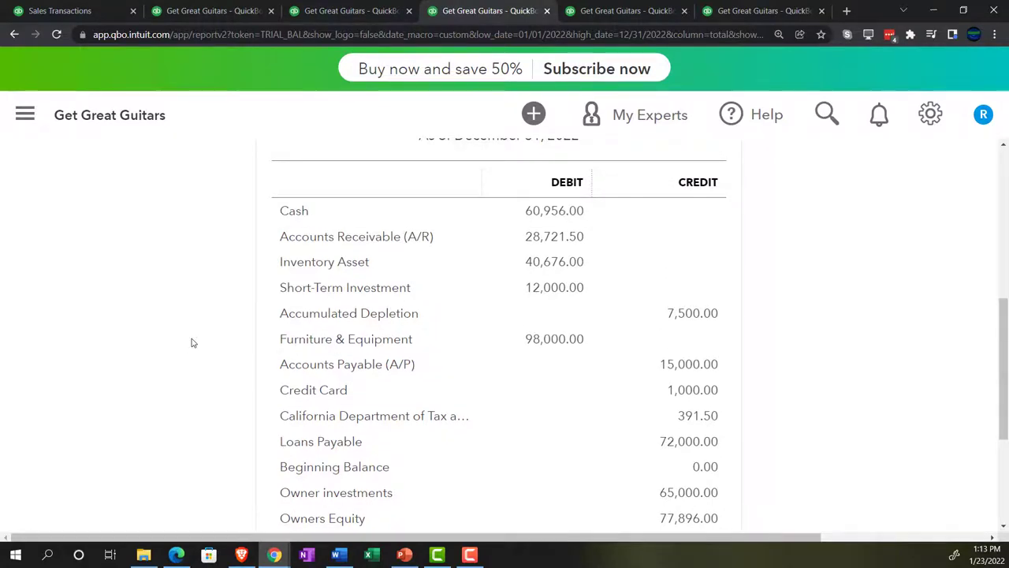